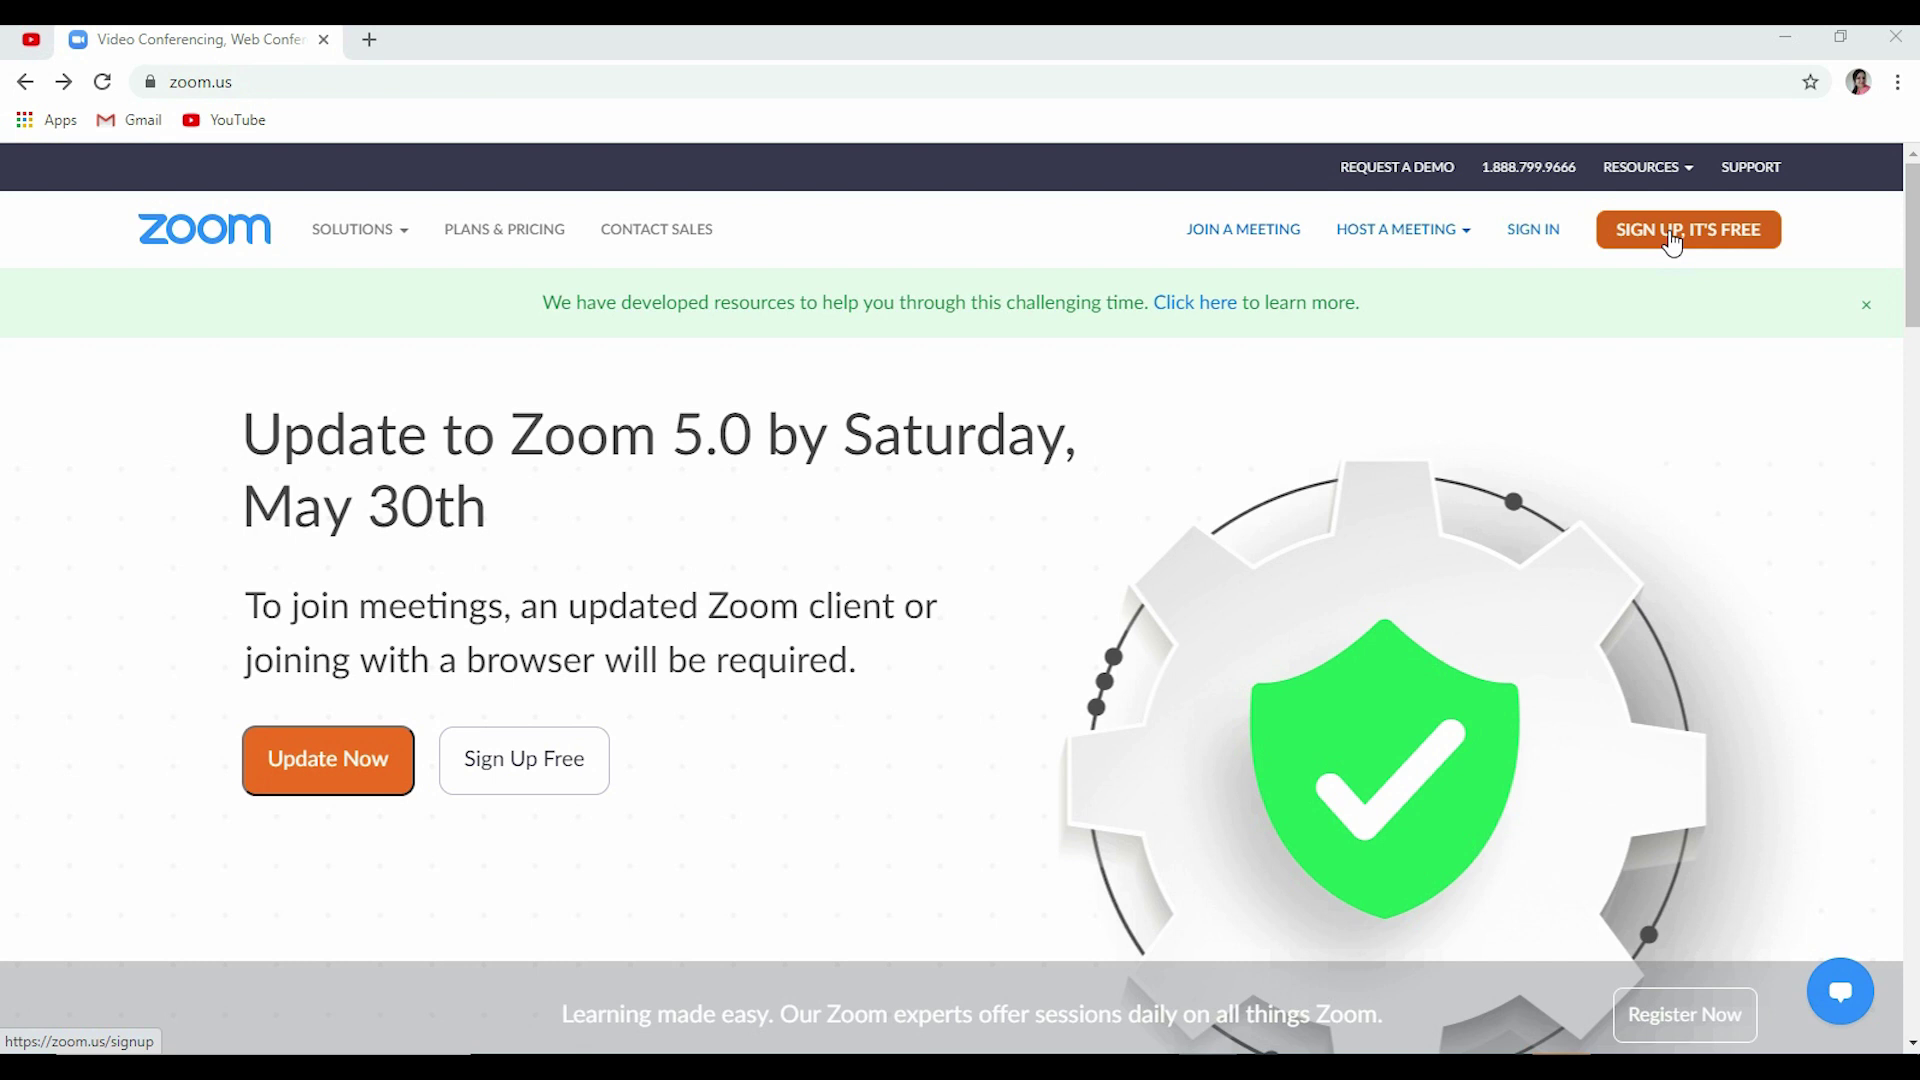
# - Sign in to the Zoom web account, dismiss the important notice and go to the account settings
pyautogui.click(1527, 241)
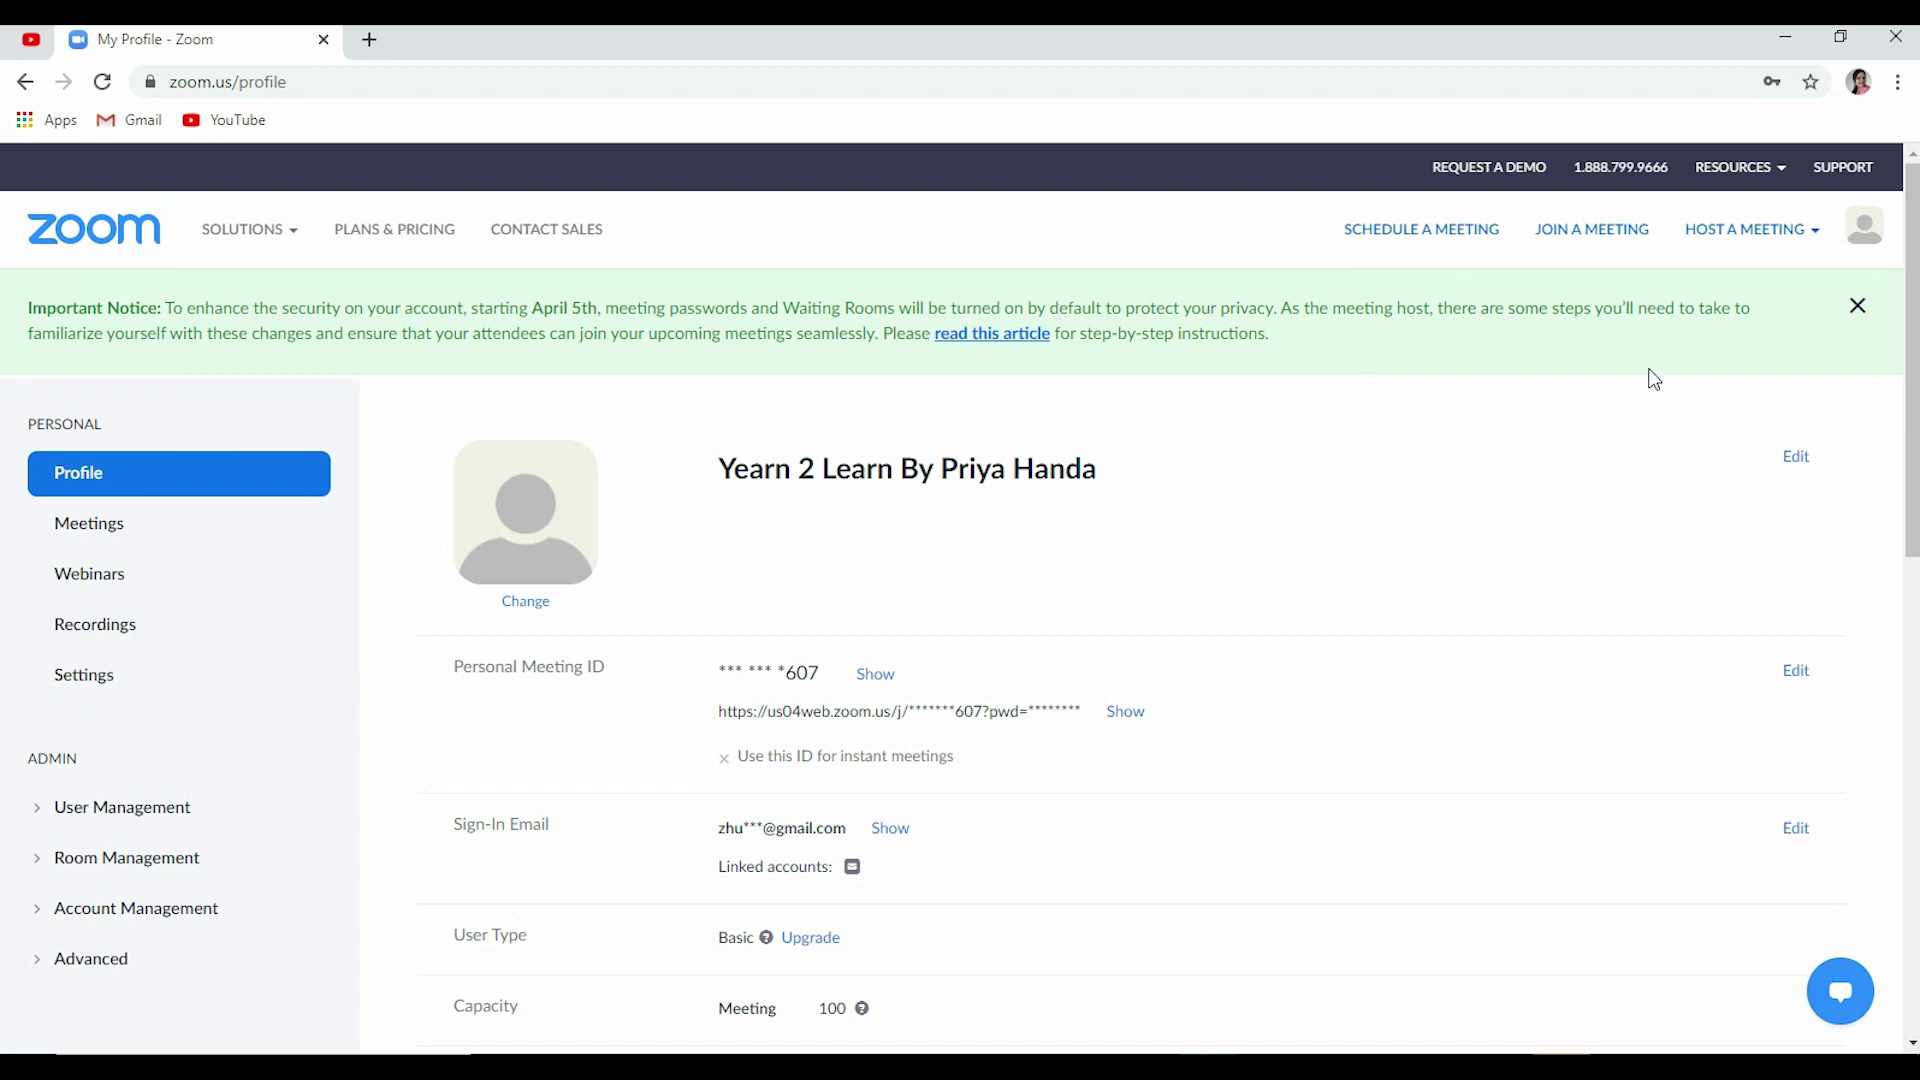
pyautogui.click(1856, 305)
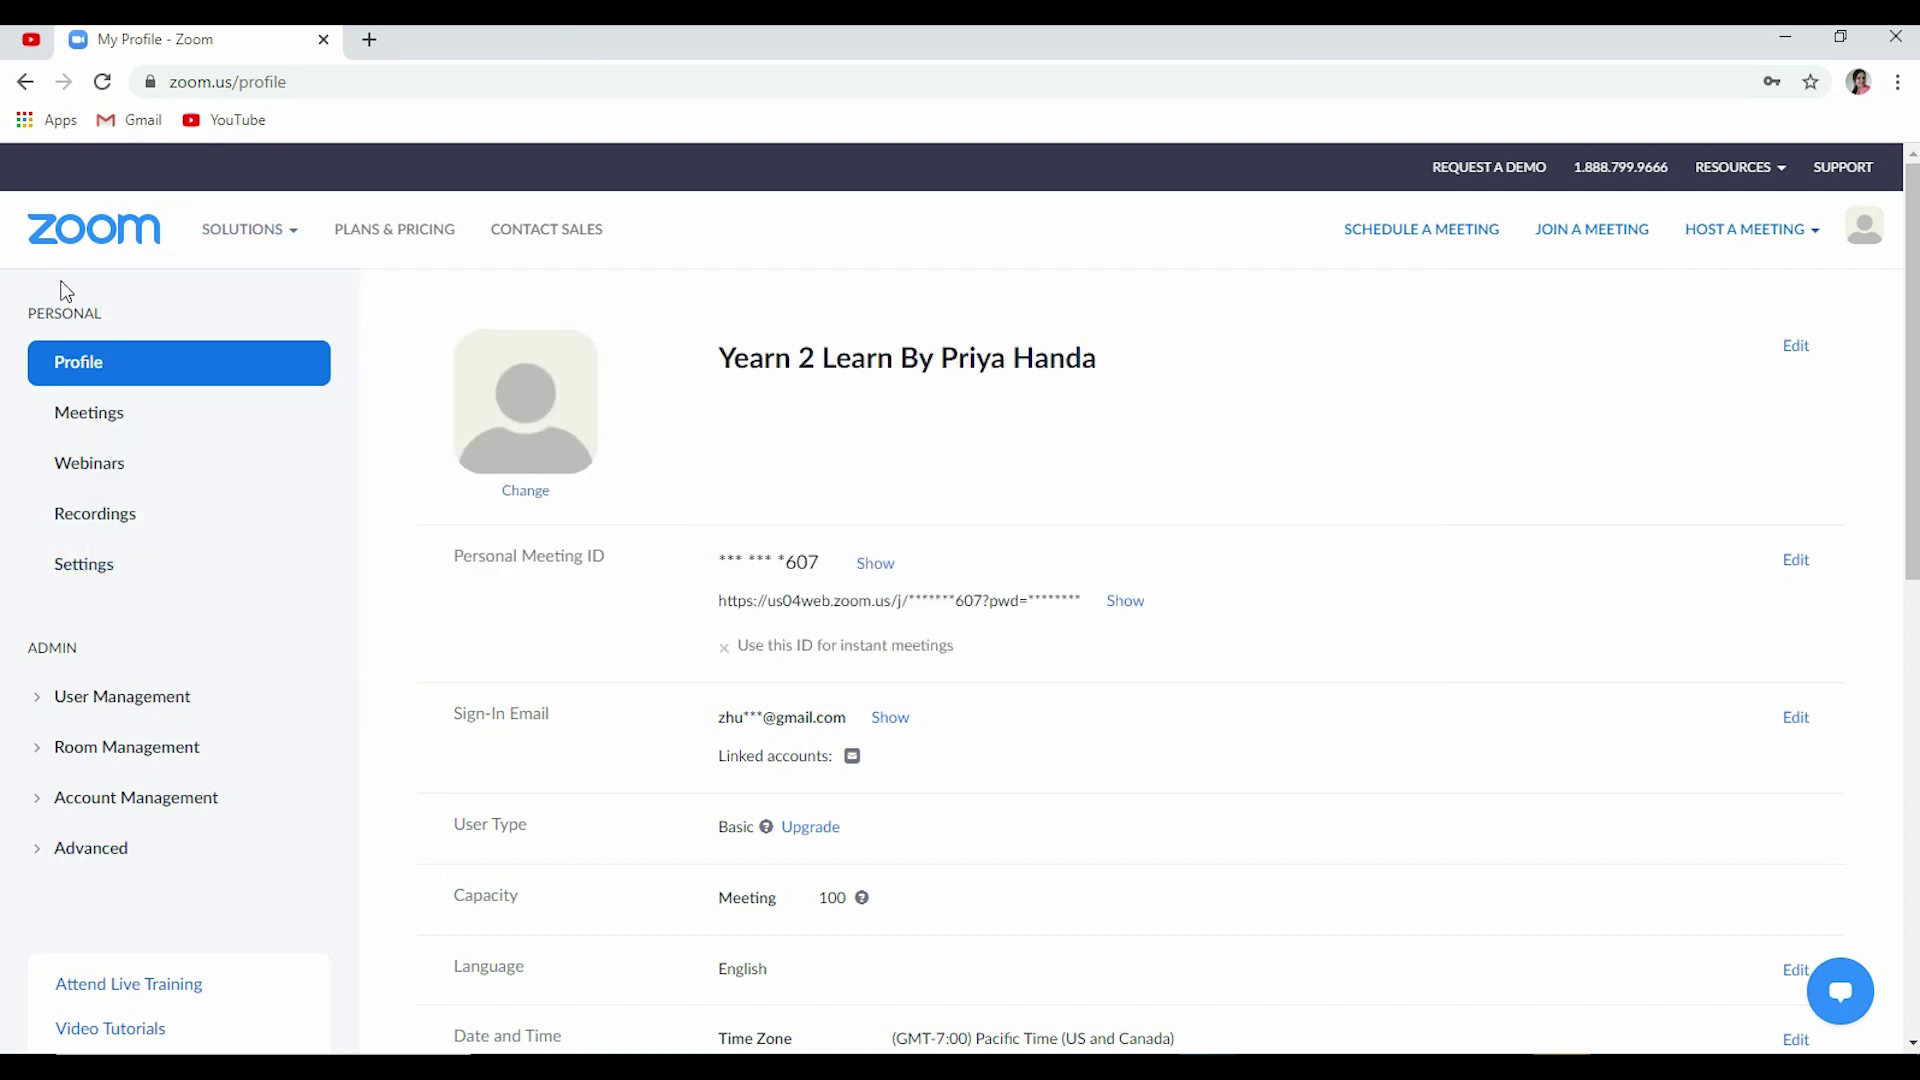
pyautogui.click(104, 578)
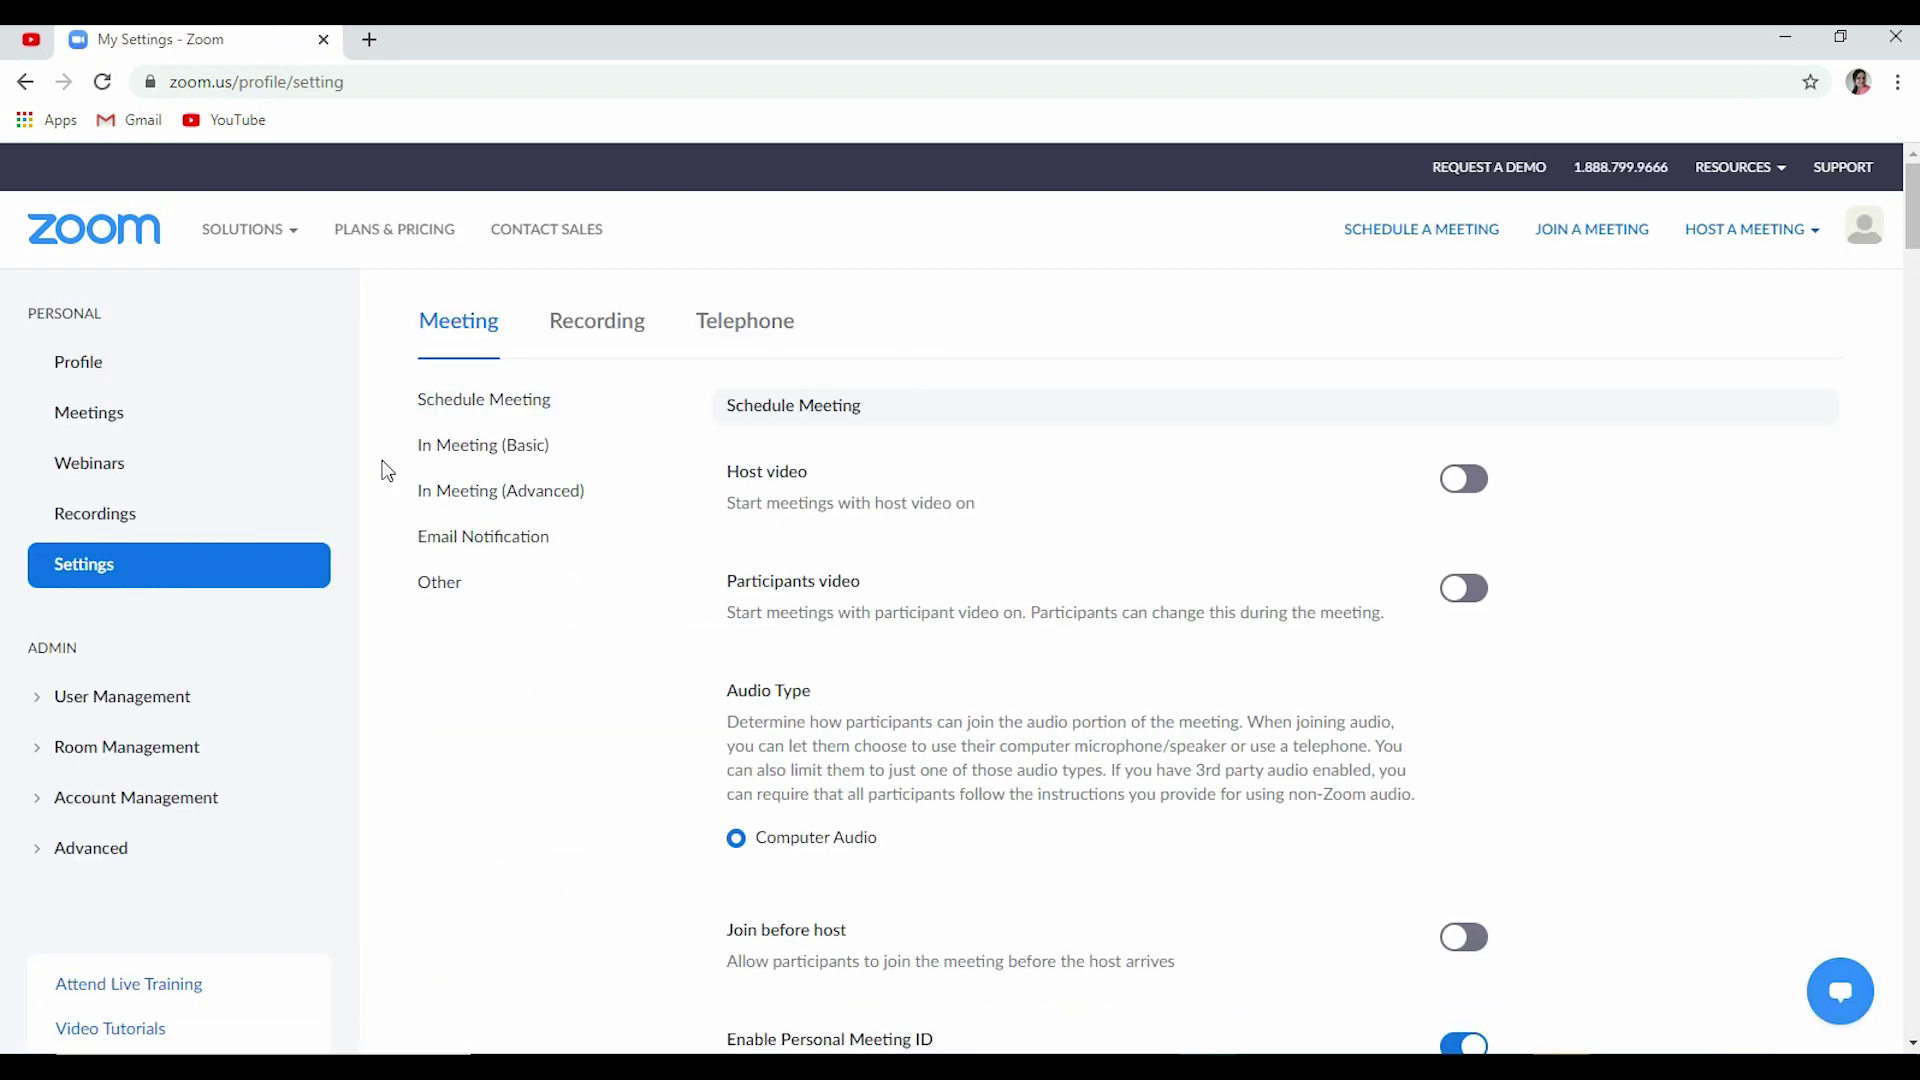
# - Review the In Meeting (Basic) settings, especially screen sharing, annotation, whiteboard and remote control
pyautogui.click(469, 455)
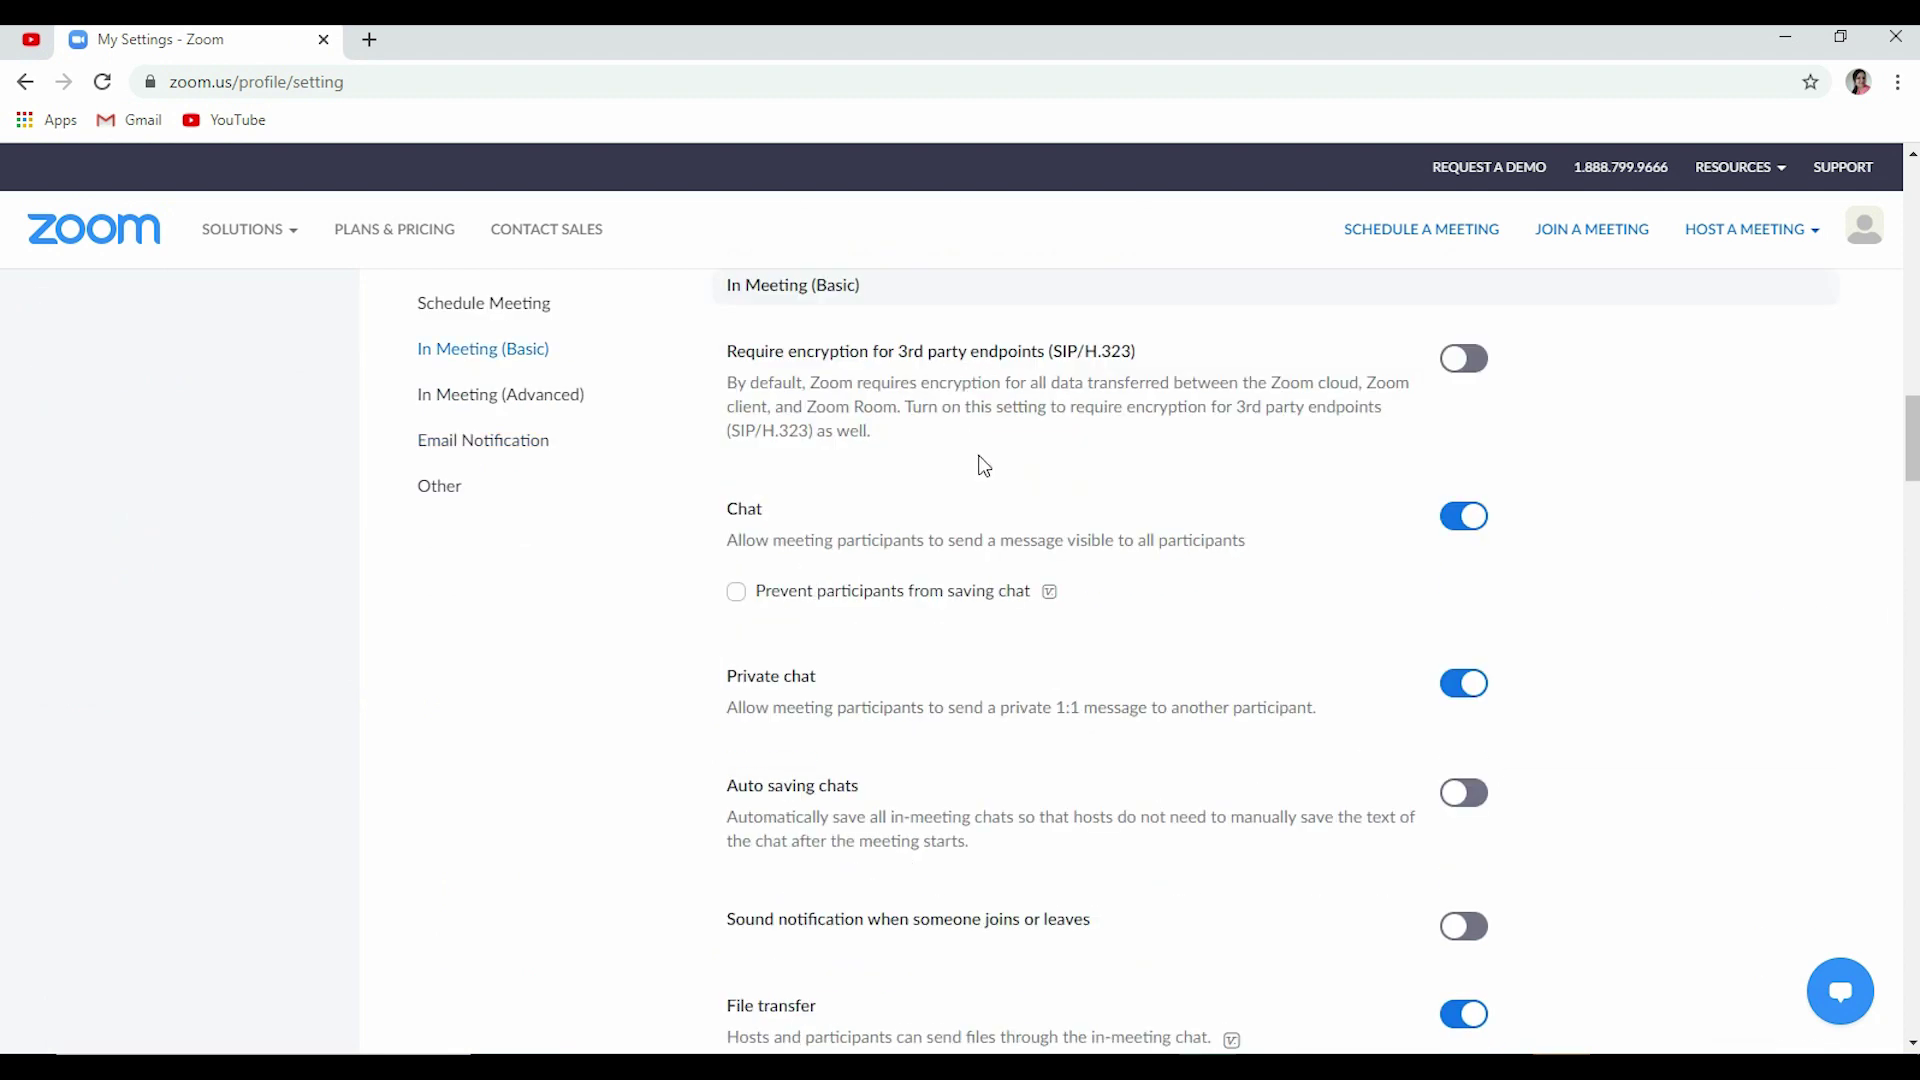
pyautogui.scroll(1, 982, 570)
pyautogui.scroll(-7, 934, 544)
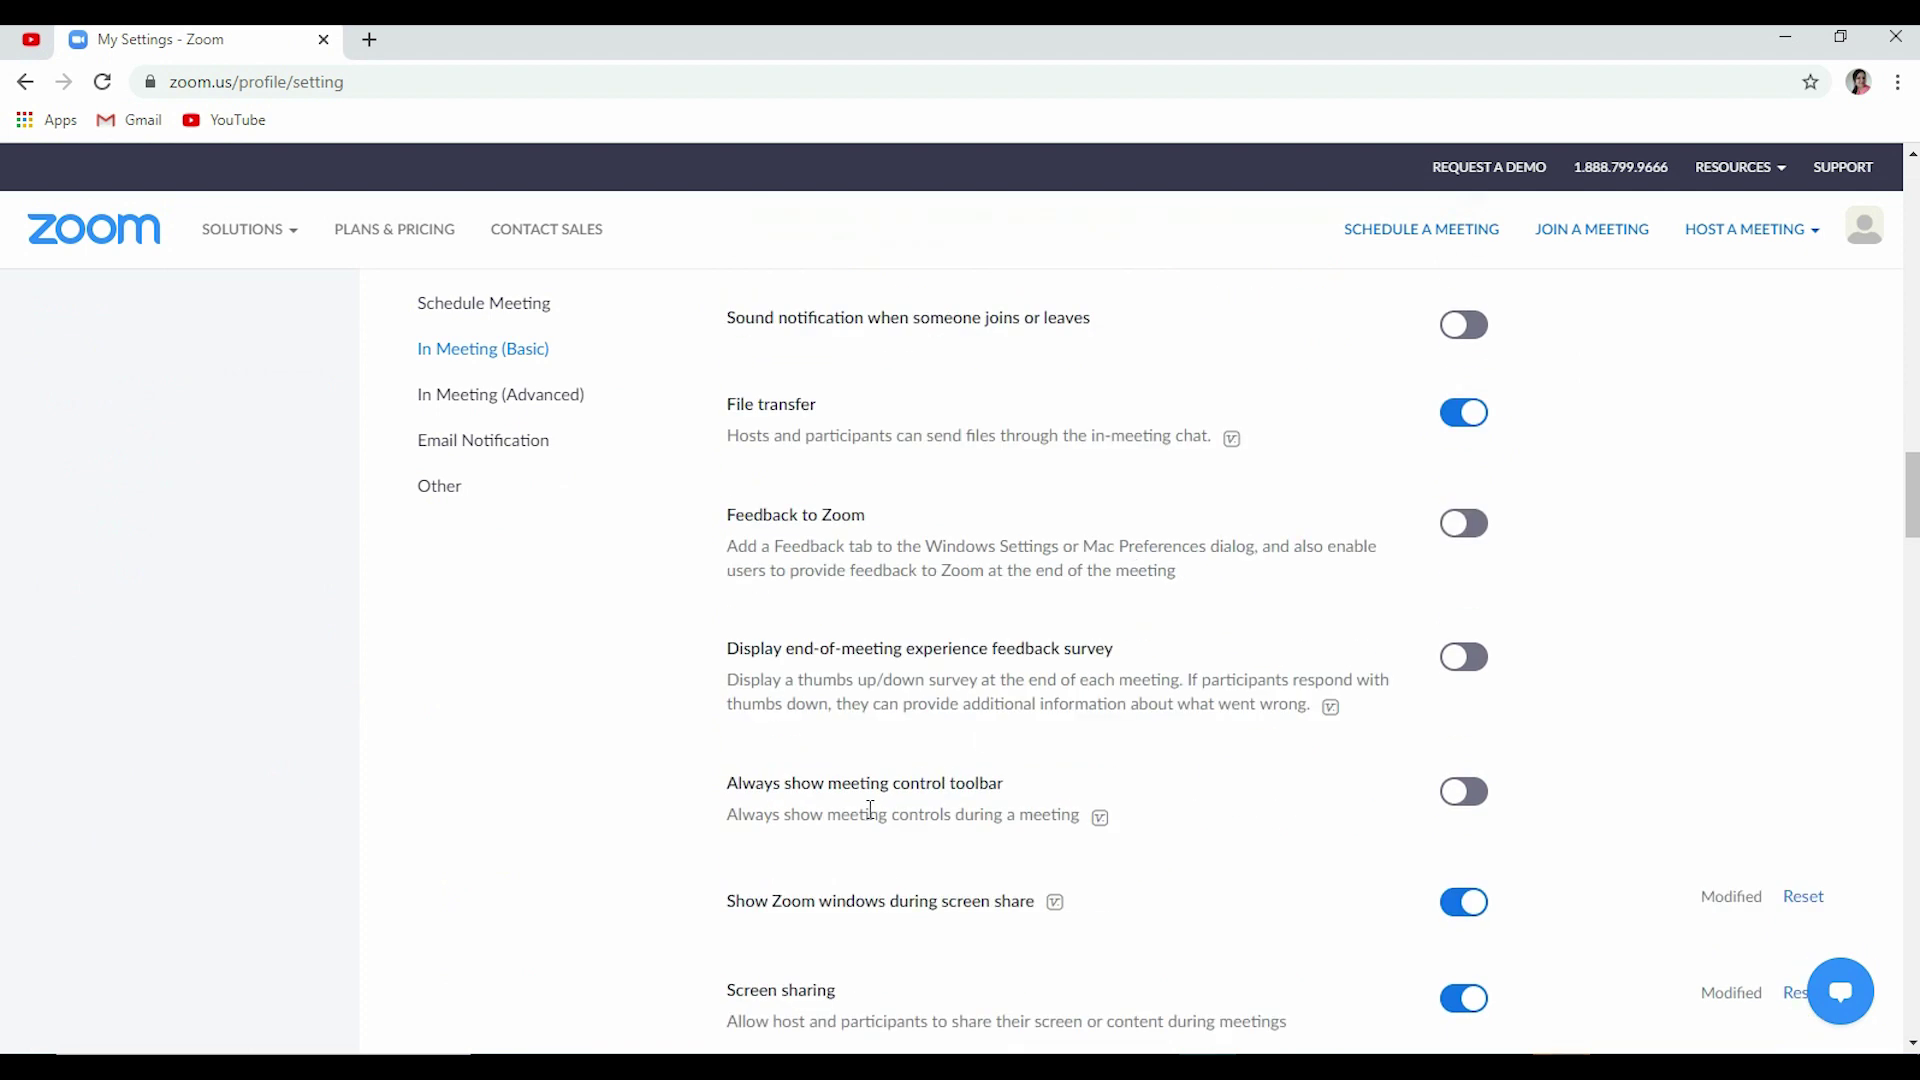
pyautogui.scroll(-2, 870, 804)
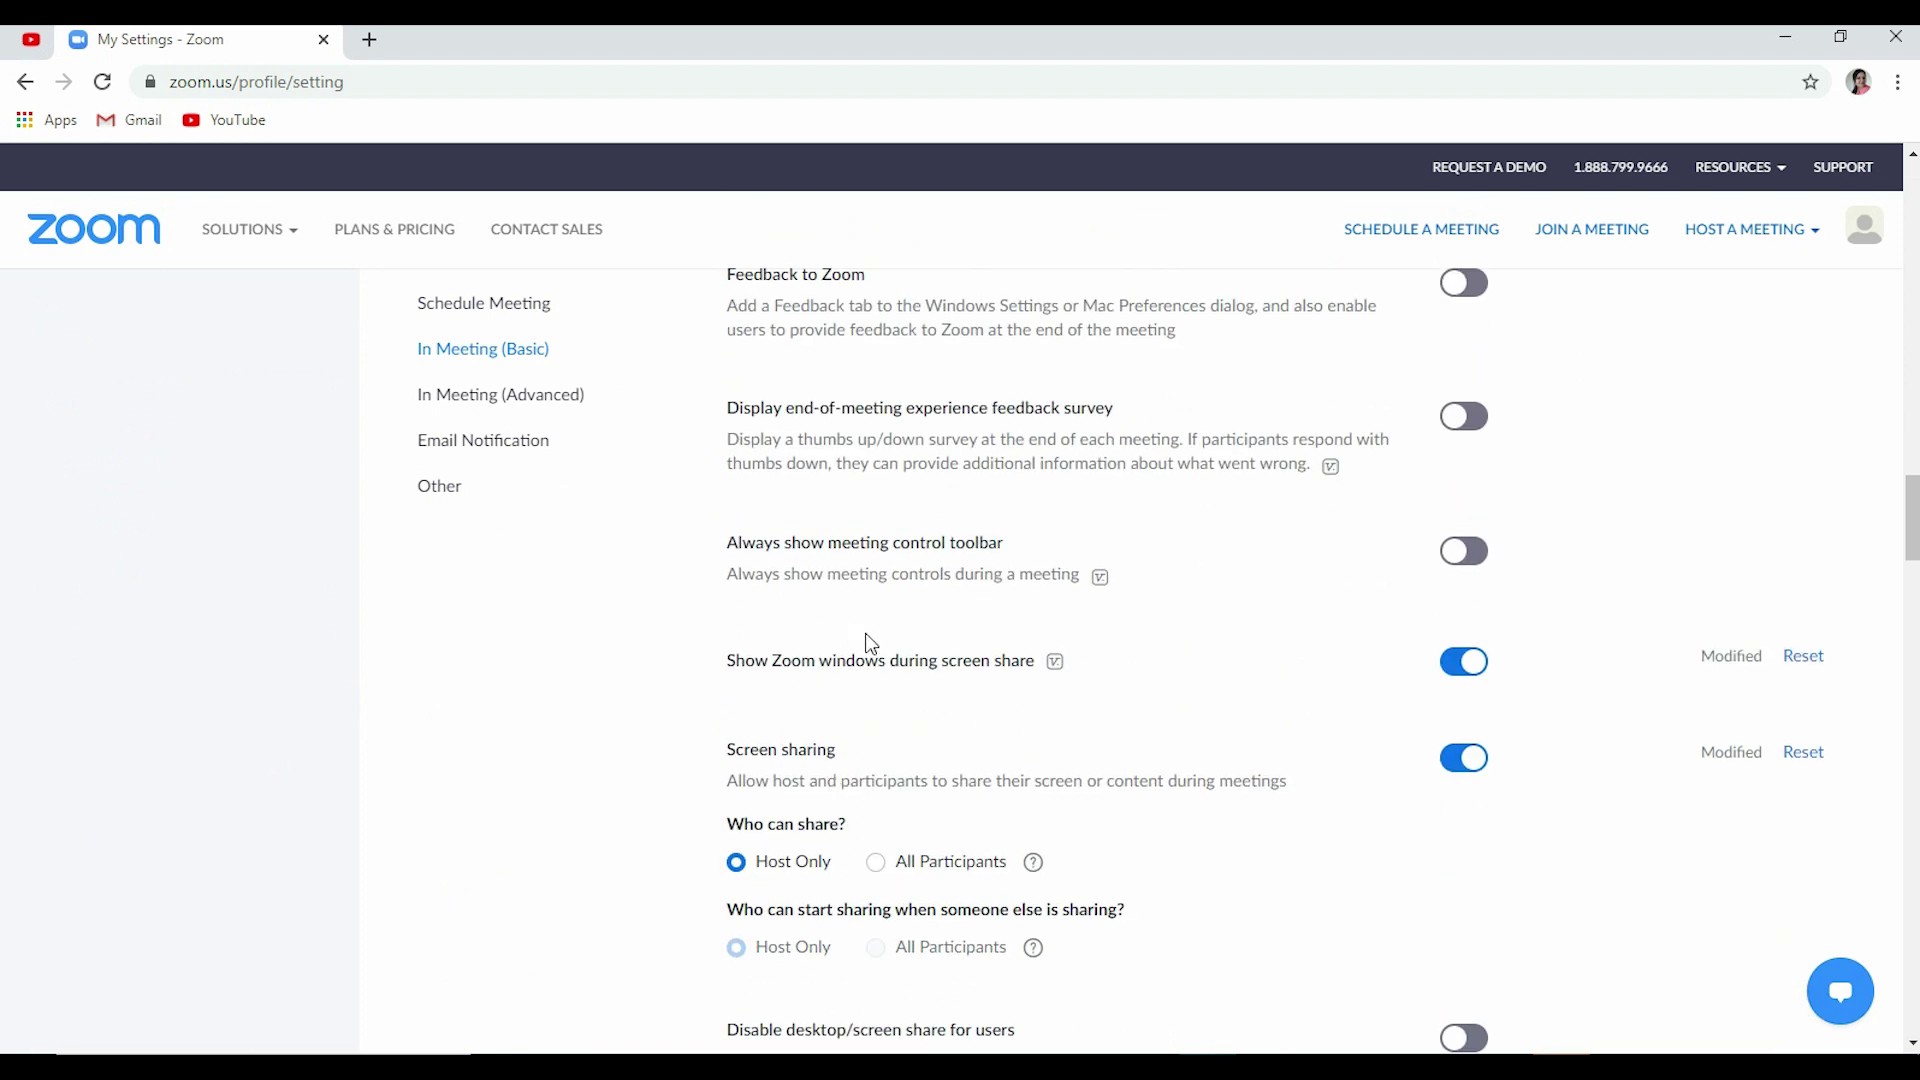
pyautogui.scroll(-1, 814, 622)
pyautogui.scroll(-1, 950, 615)
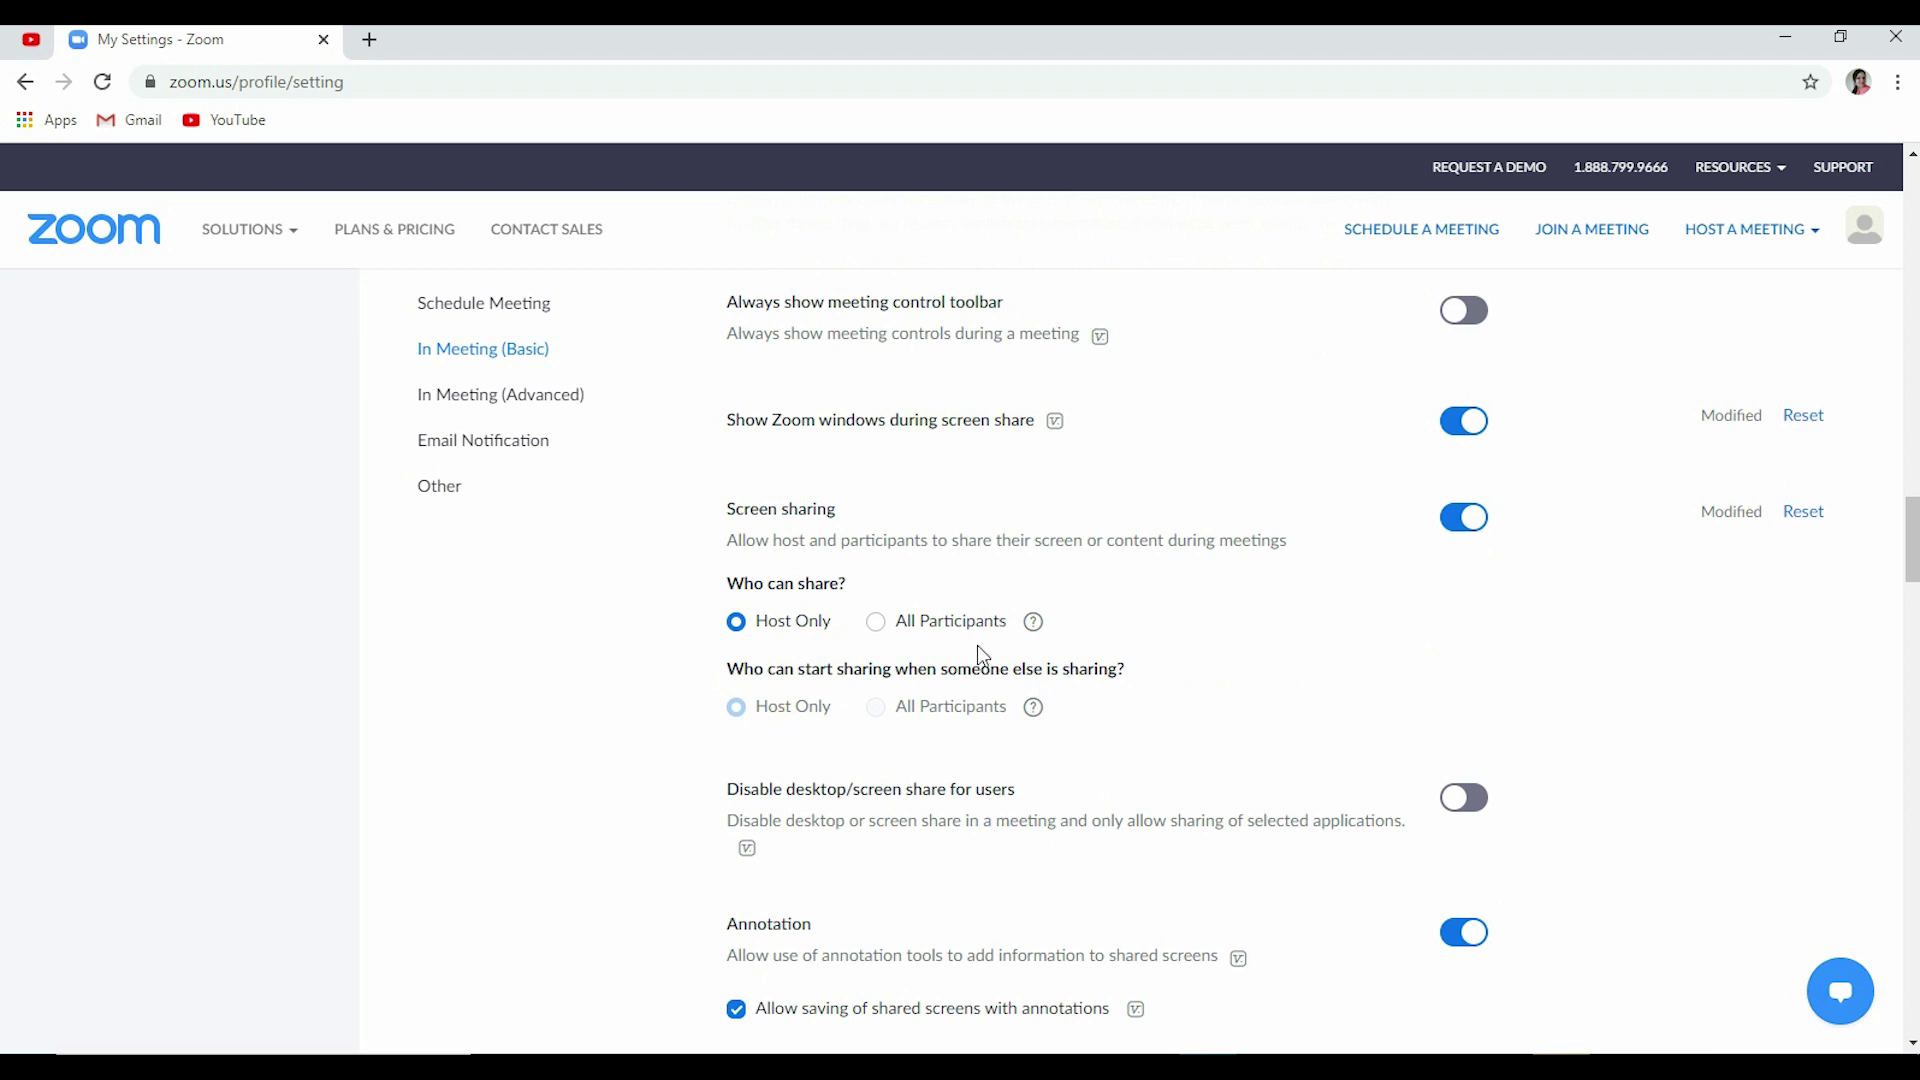
pyautogui.scroll(-1, 836, 814)
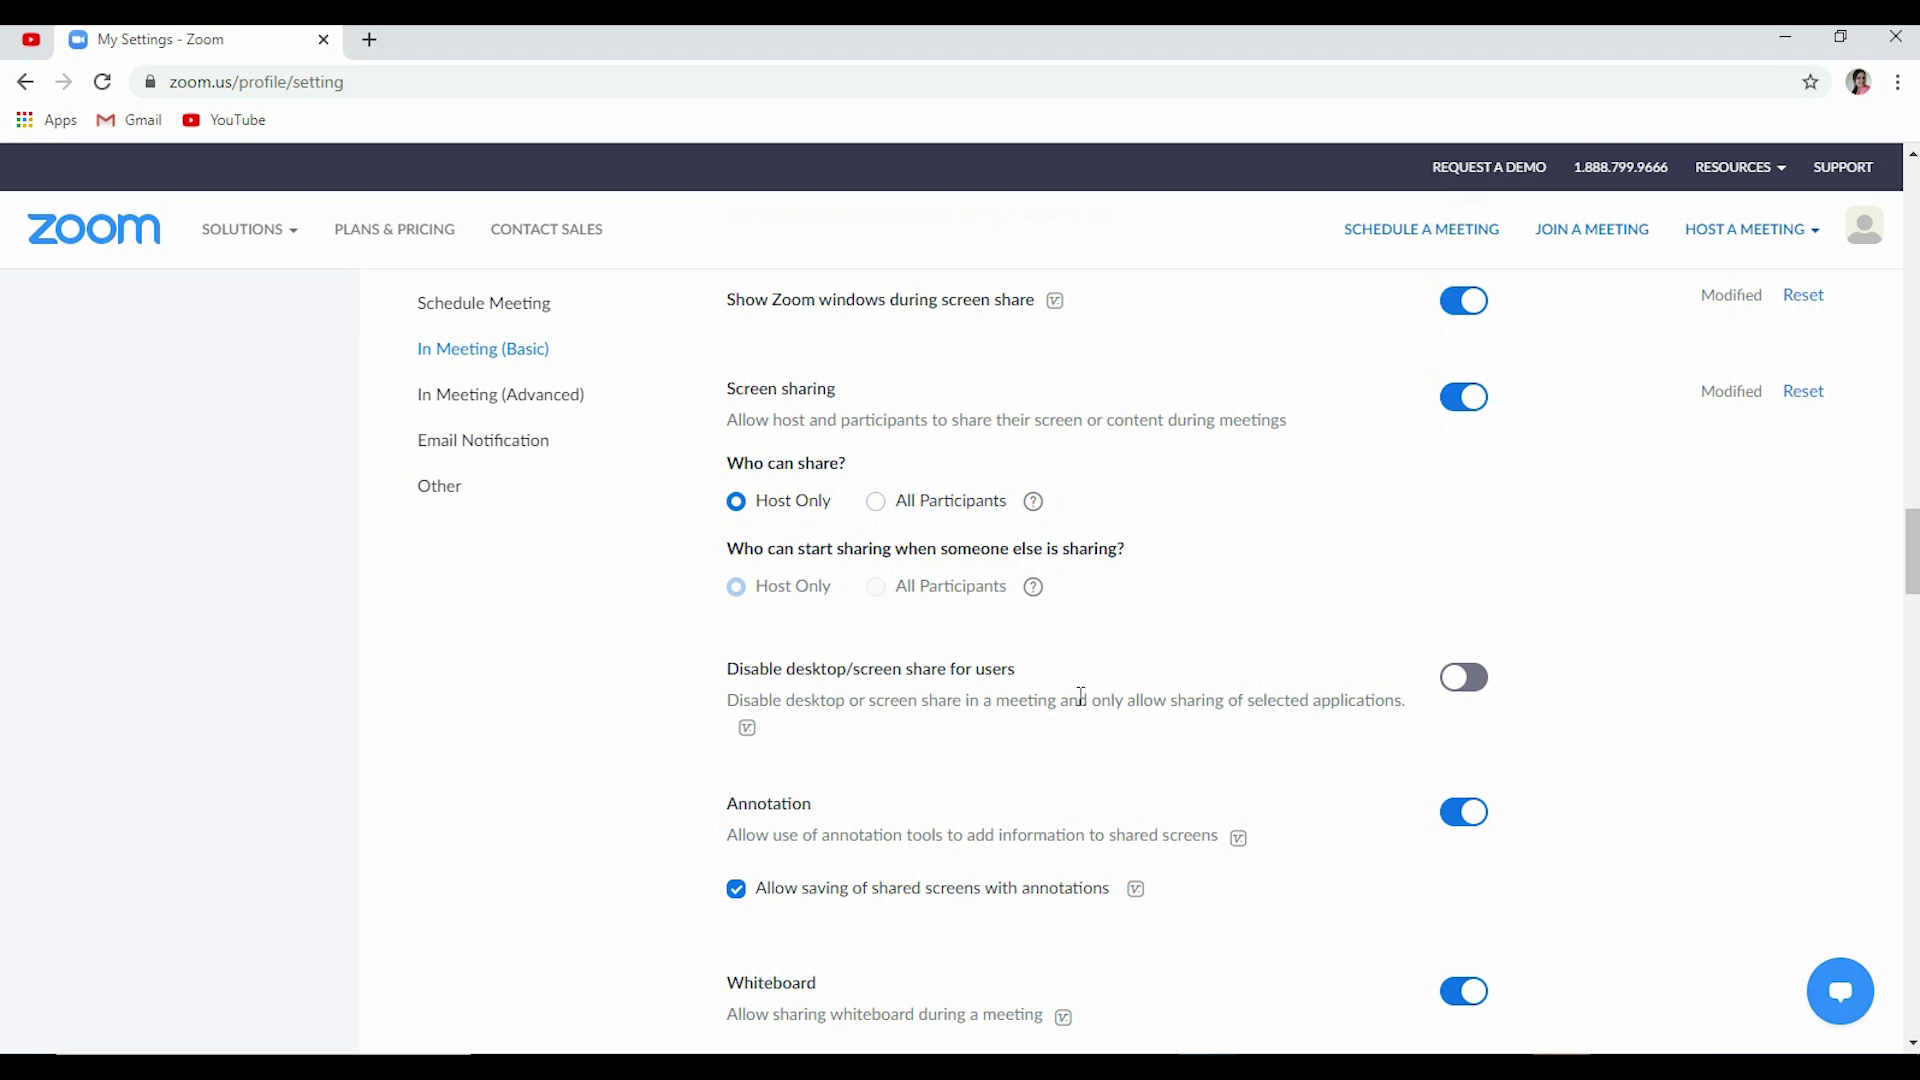
pyautogui.scroll(-1, 962, 795)
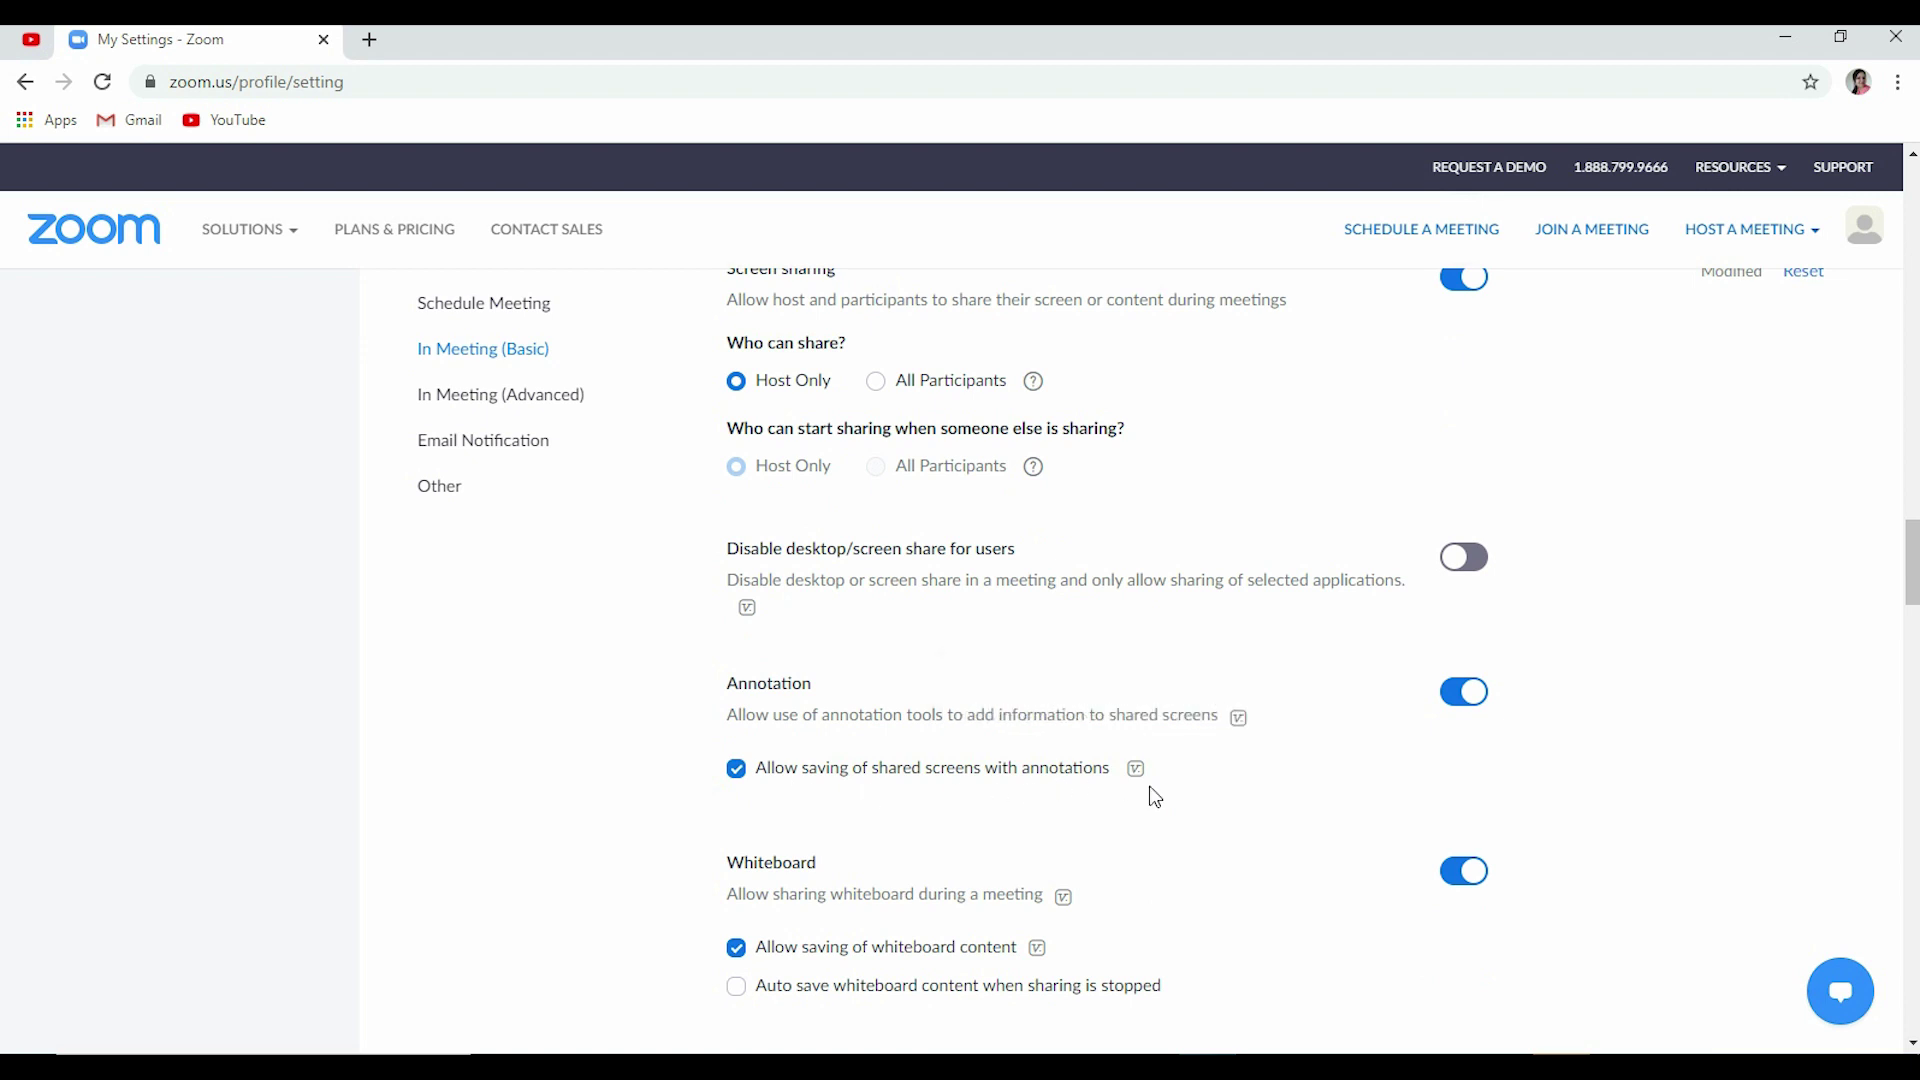
pyautogui.scroll(-1, 1155, 797)
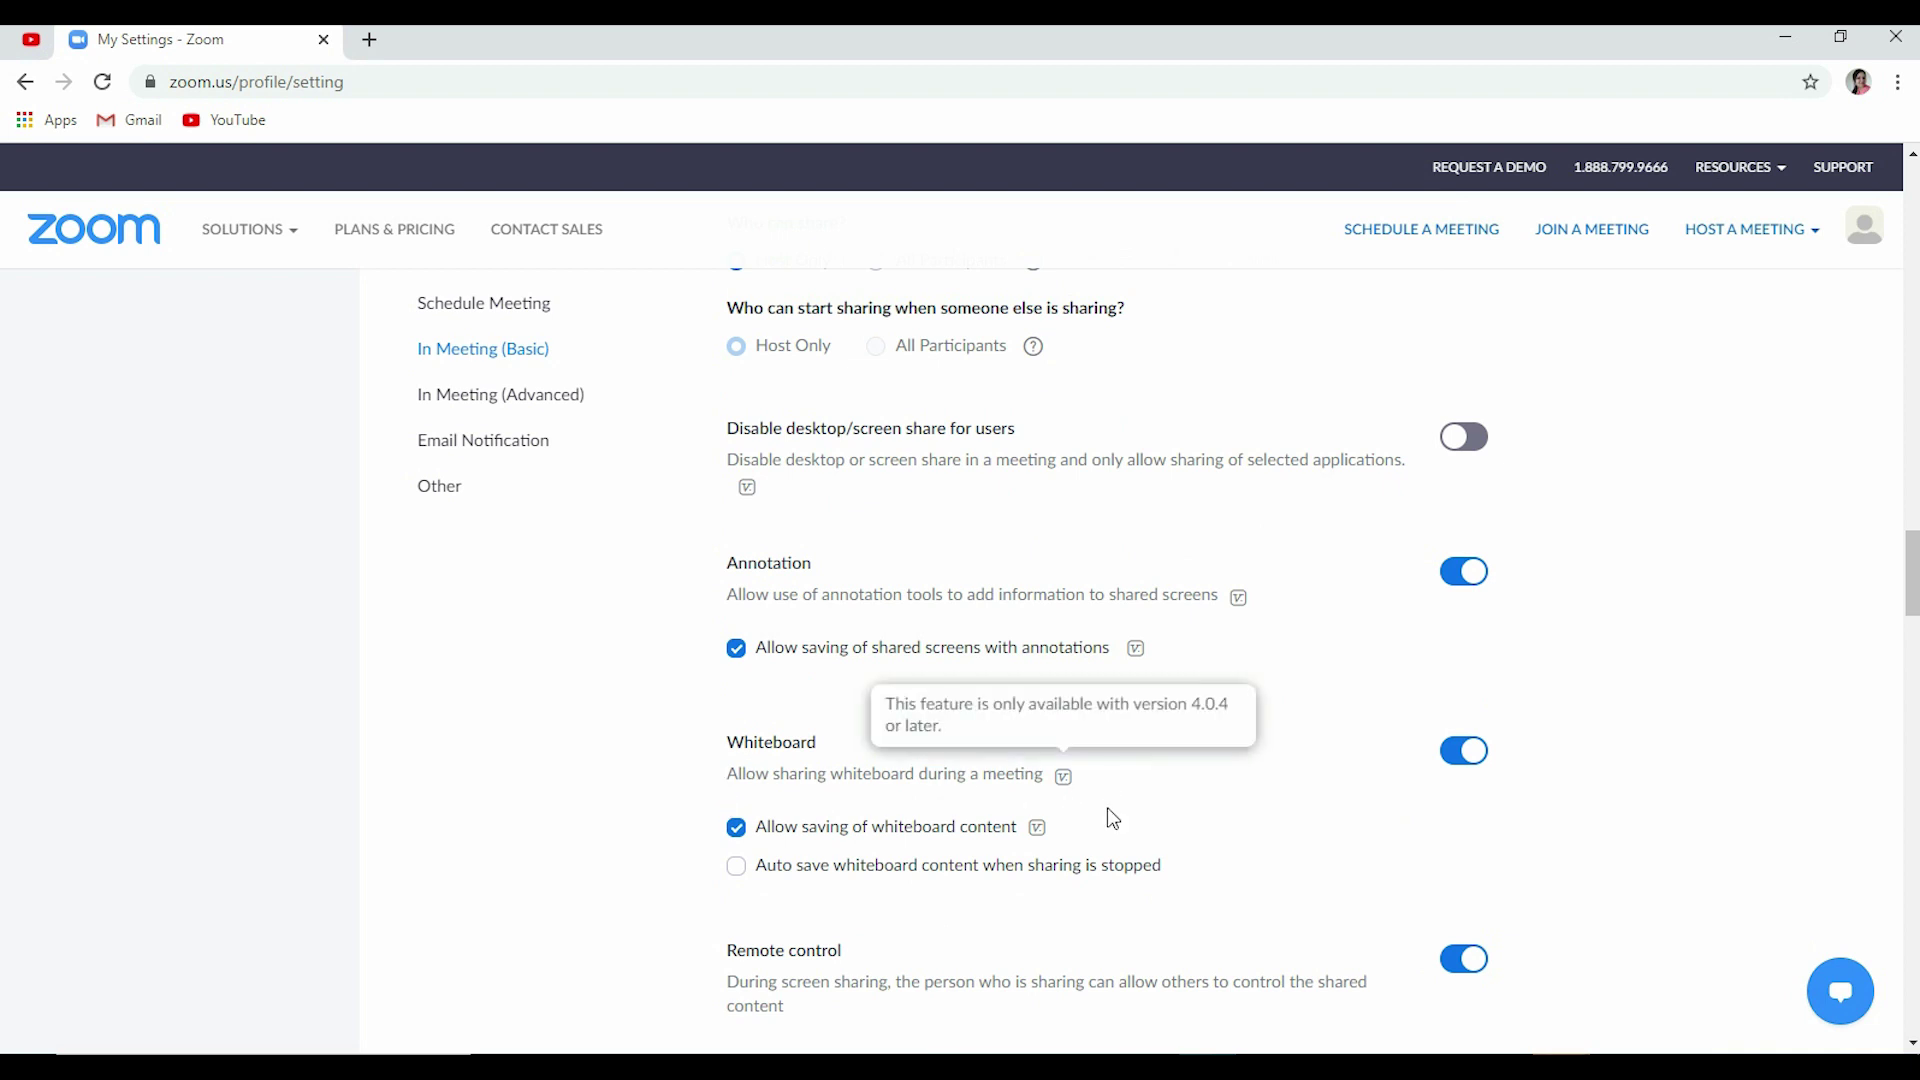
pyautogui.scroll(-1, 1324, 827)
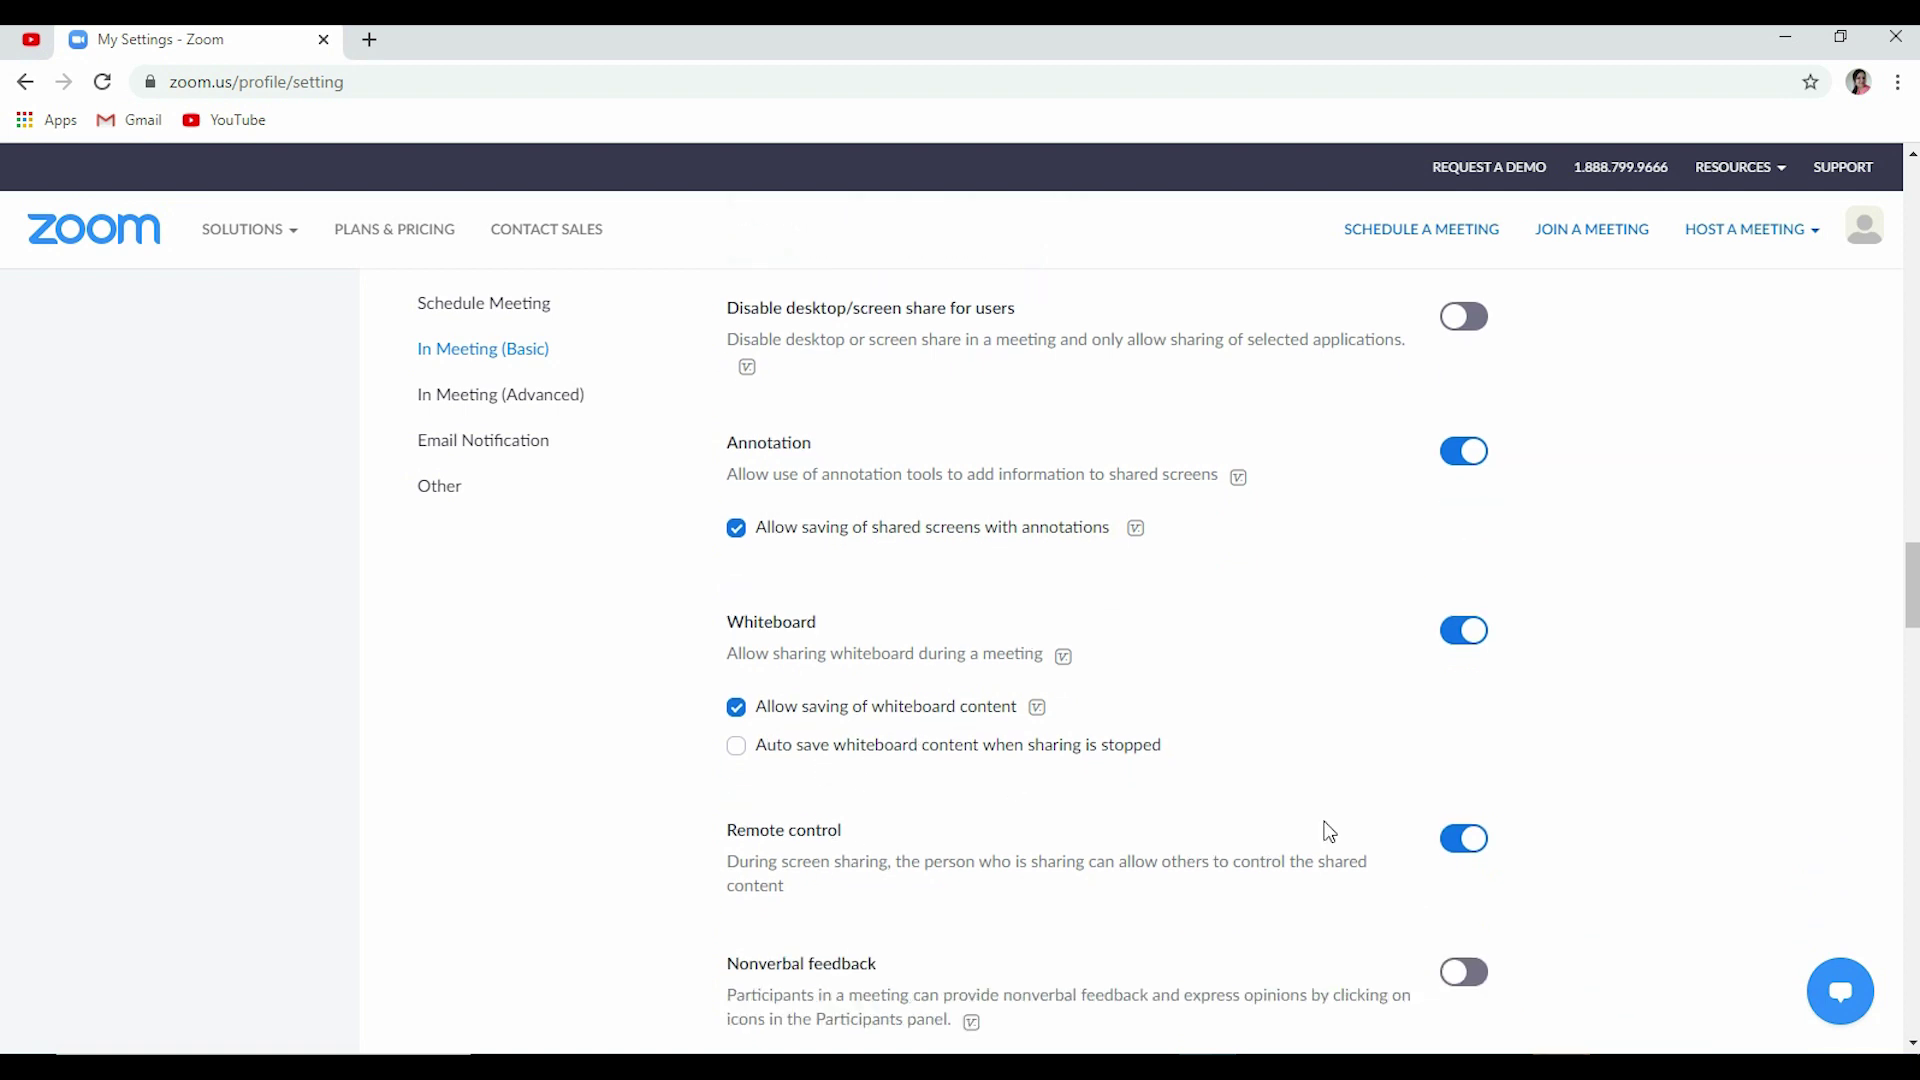
pyautogui.scroll(-1, 964, 760)
pyautogui.scroll(-2, 990, 706)
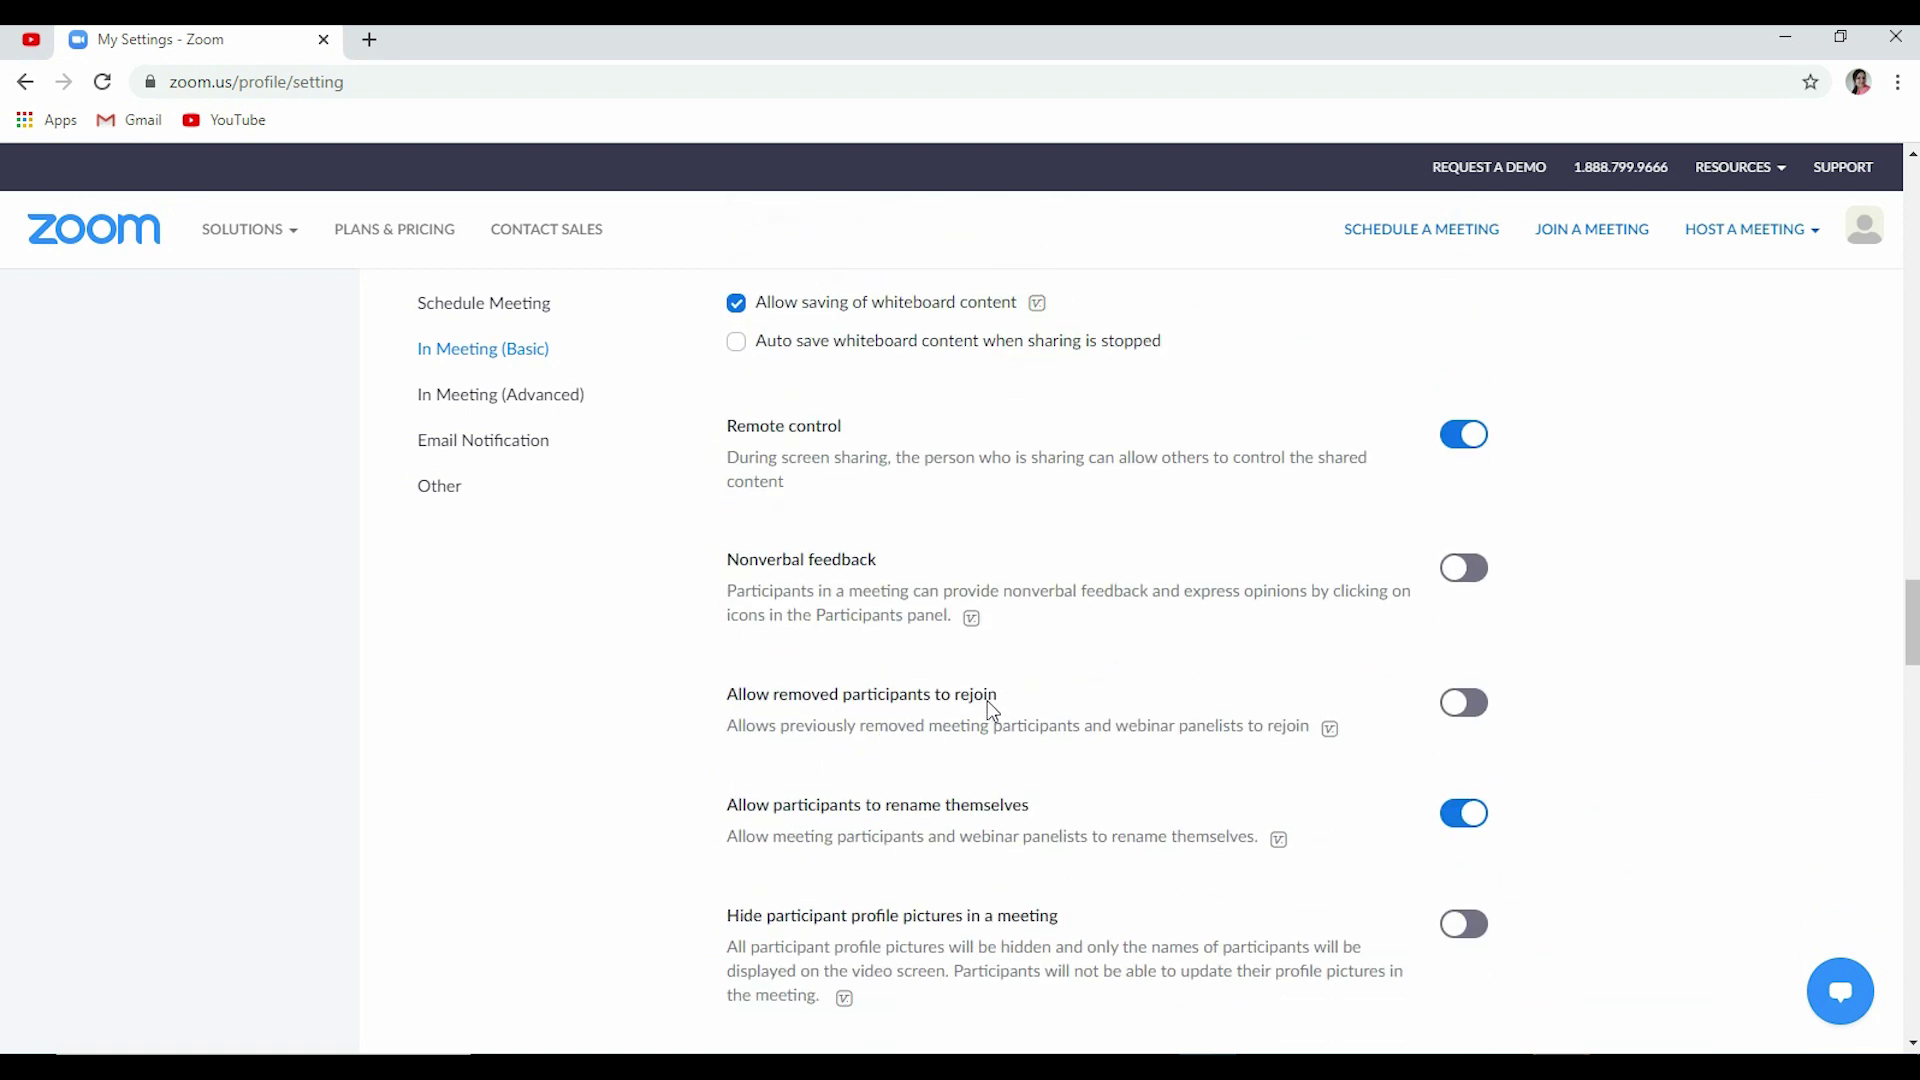
pyautogui.scroll(-1, 990, 706)
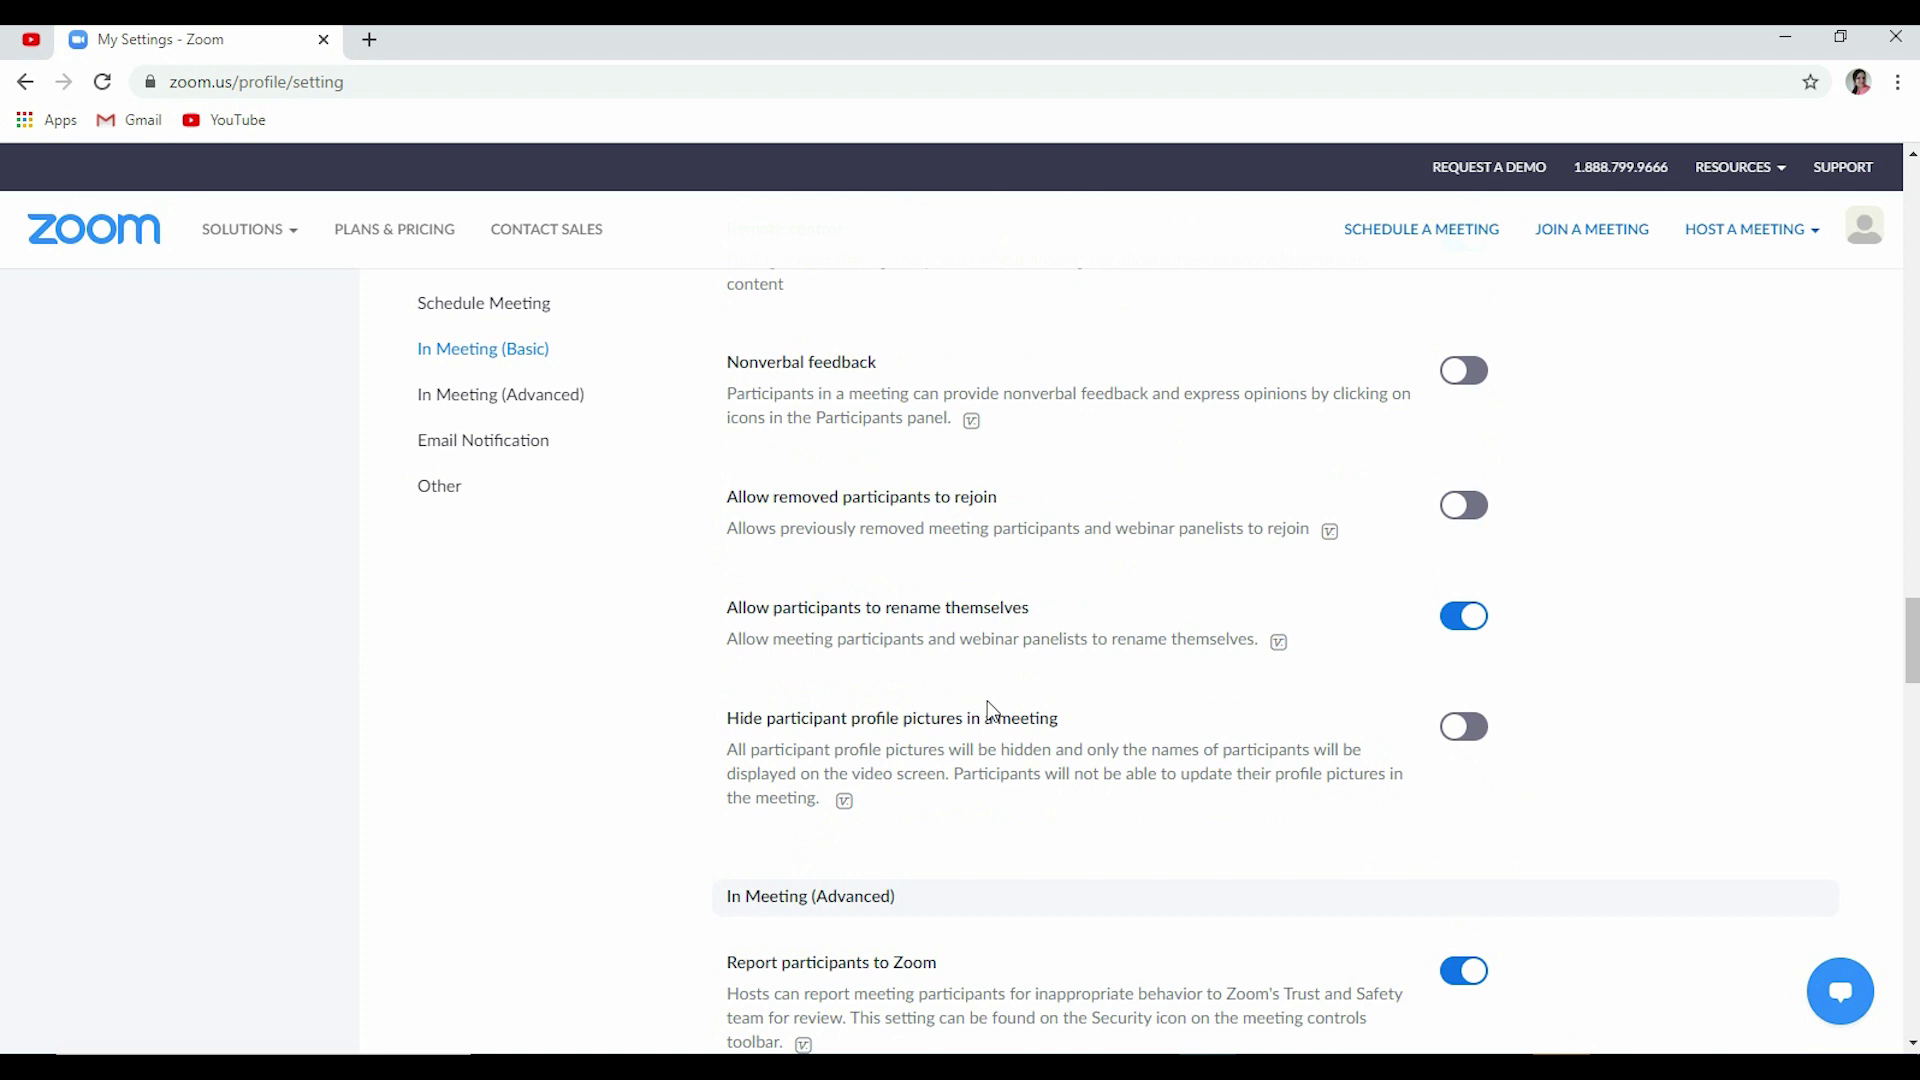
# - Look through the In Meeting (Advanced) settings down to the waiting room option, and return to the whiteboard settings
pyautogui.scroll(-2, 990, 708)
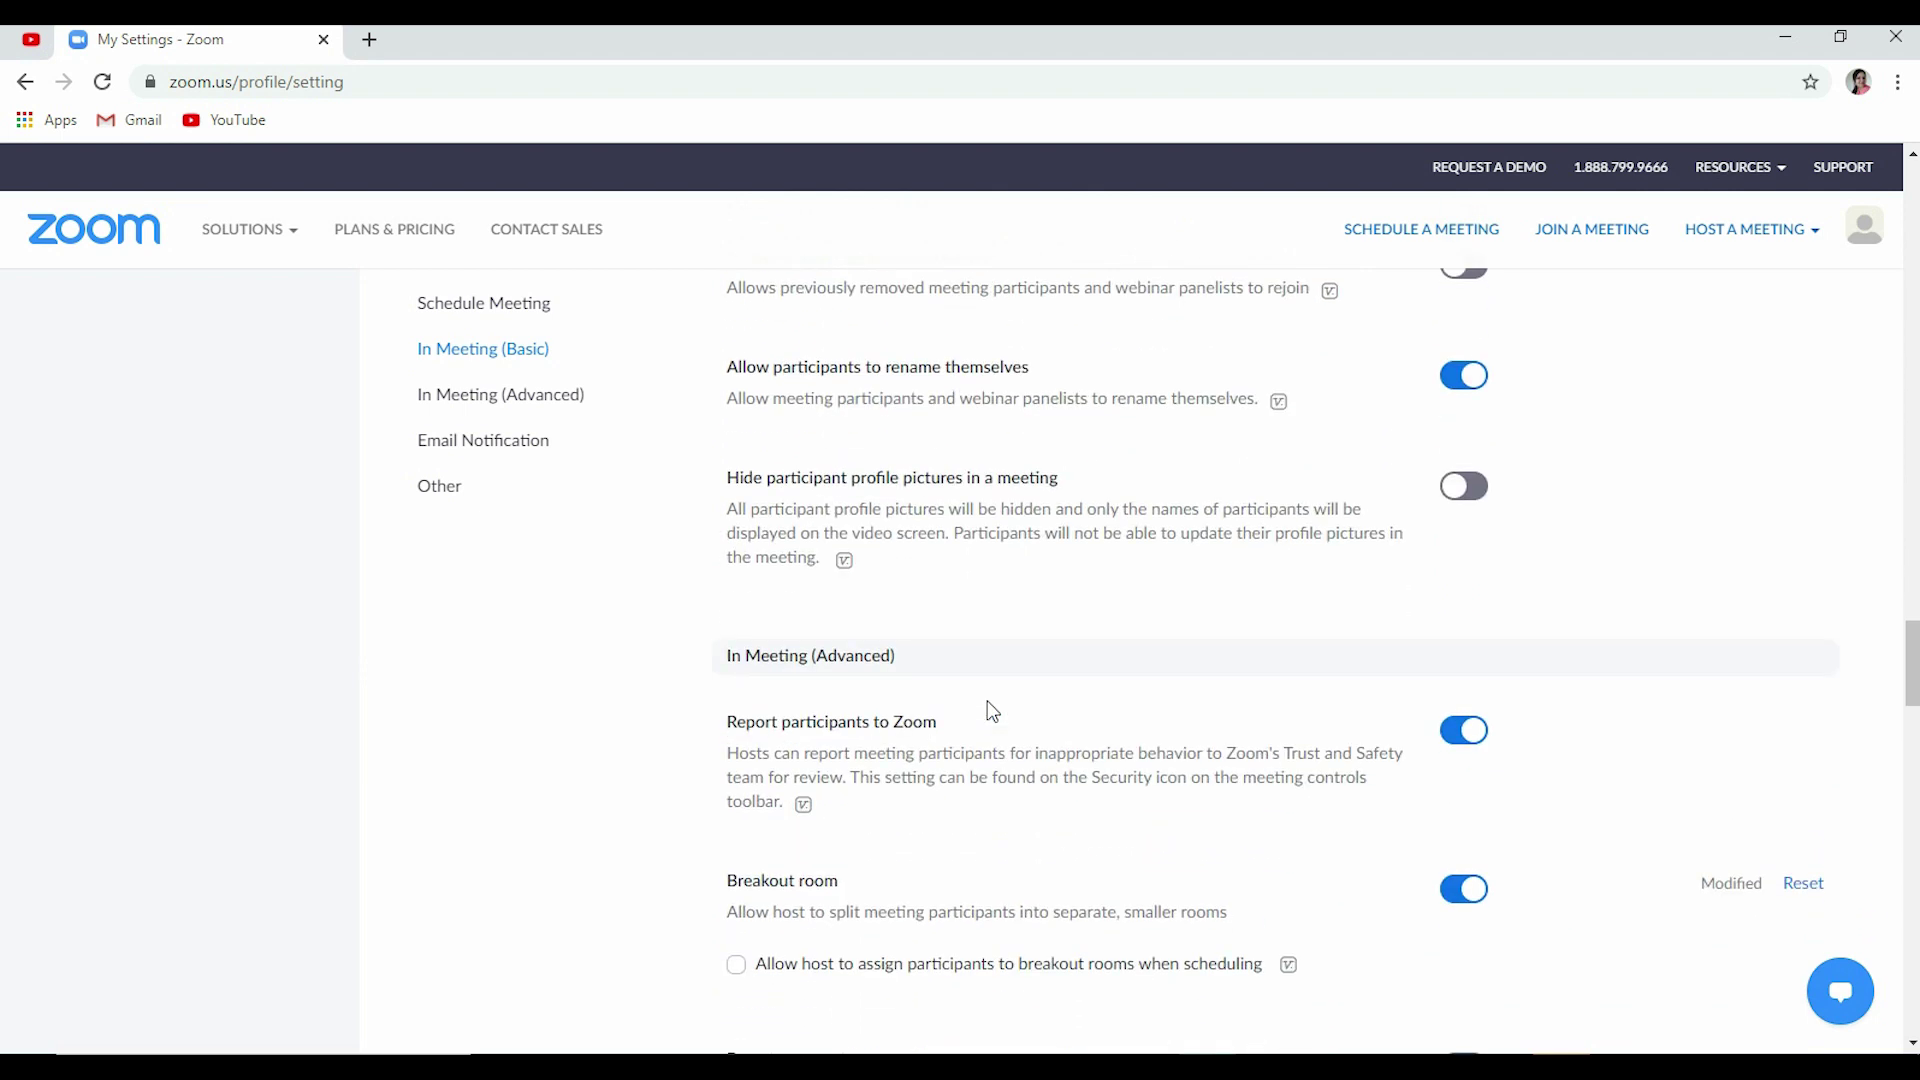
pyautogui.scroll(-1, 989, 710)
pyautogui.scroll(-2, 989, 711)
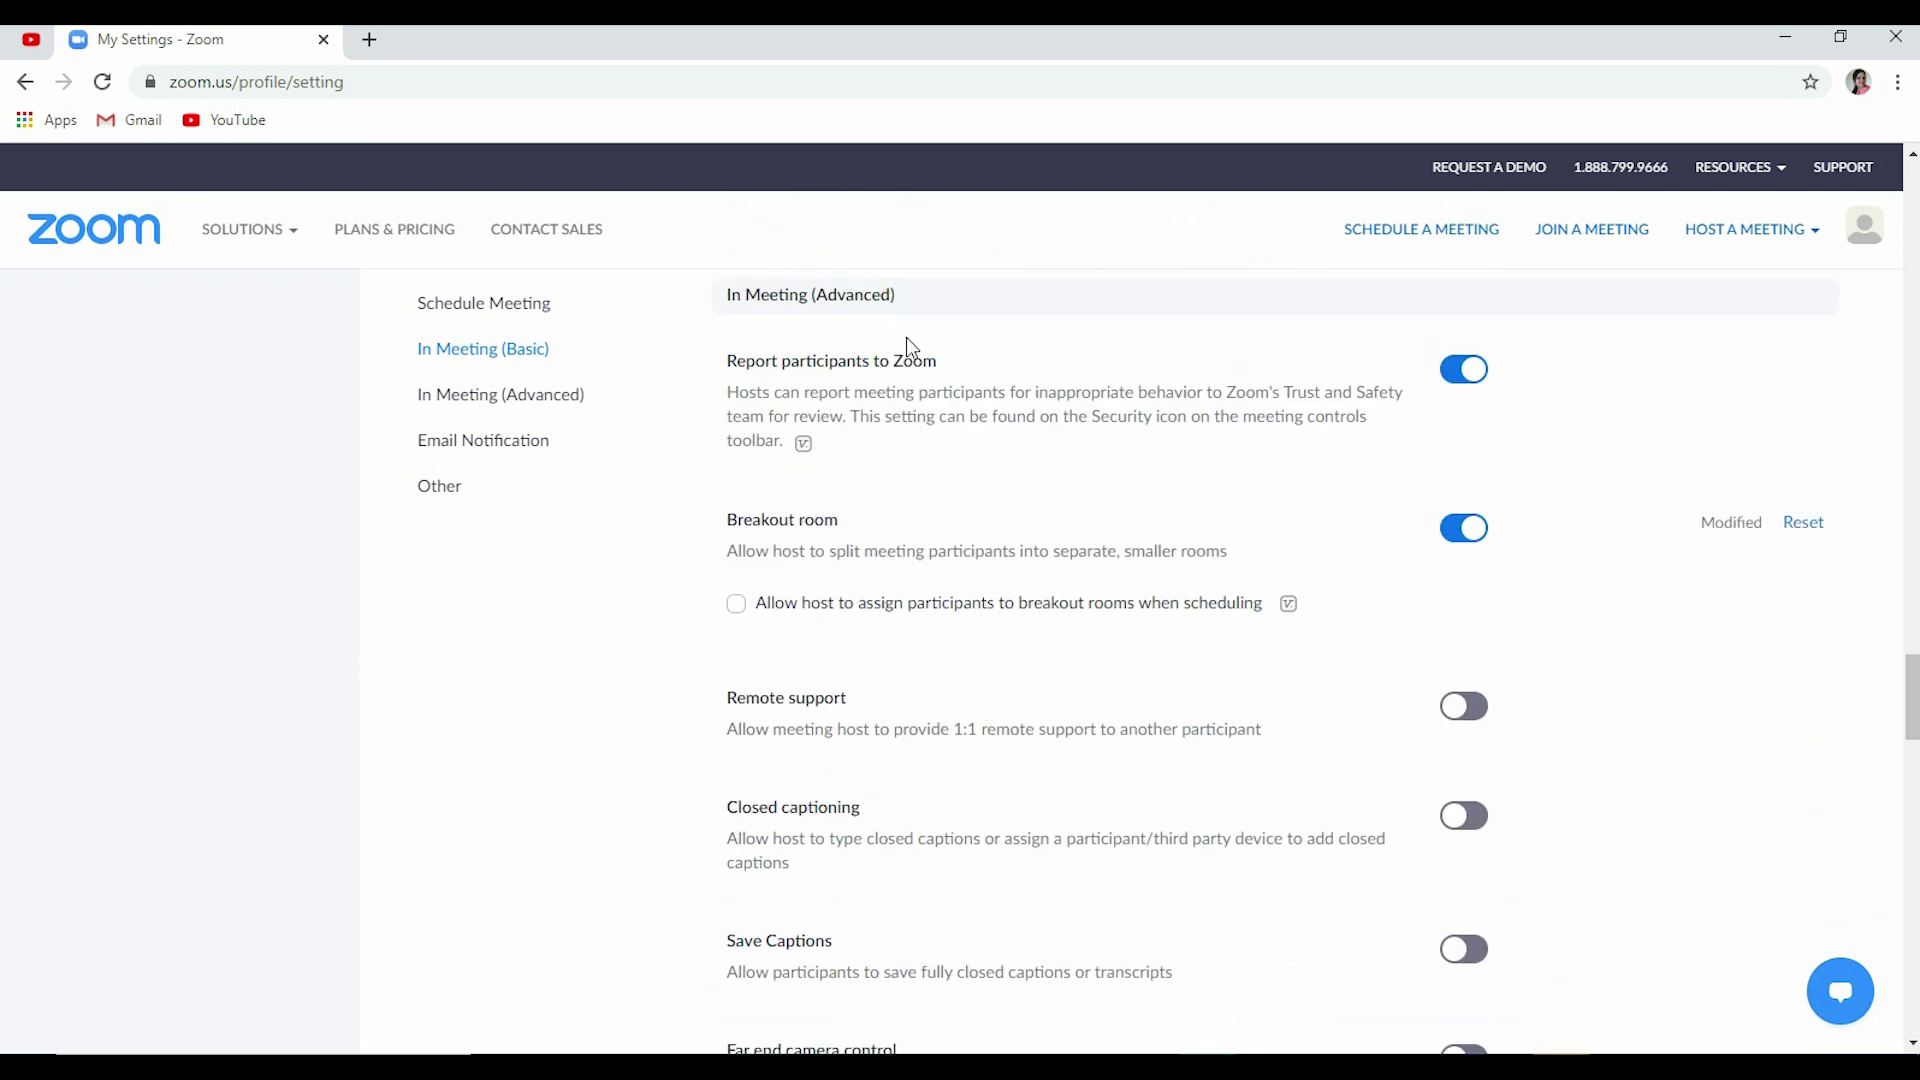
pyautogui.scroll(-7, 888, 698)
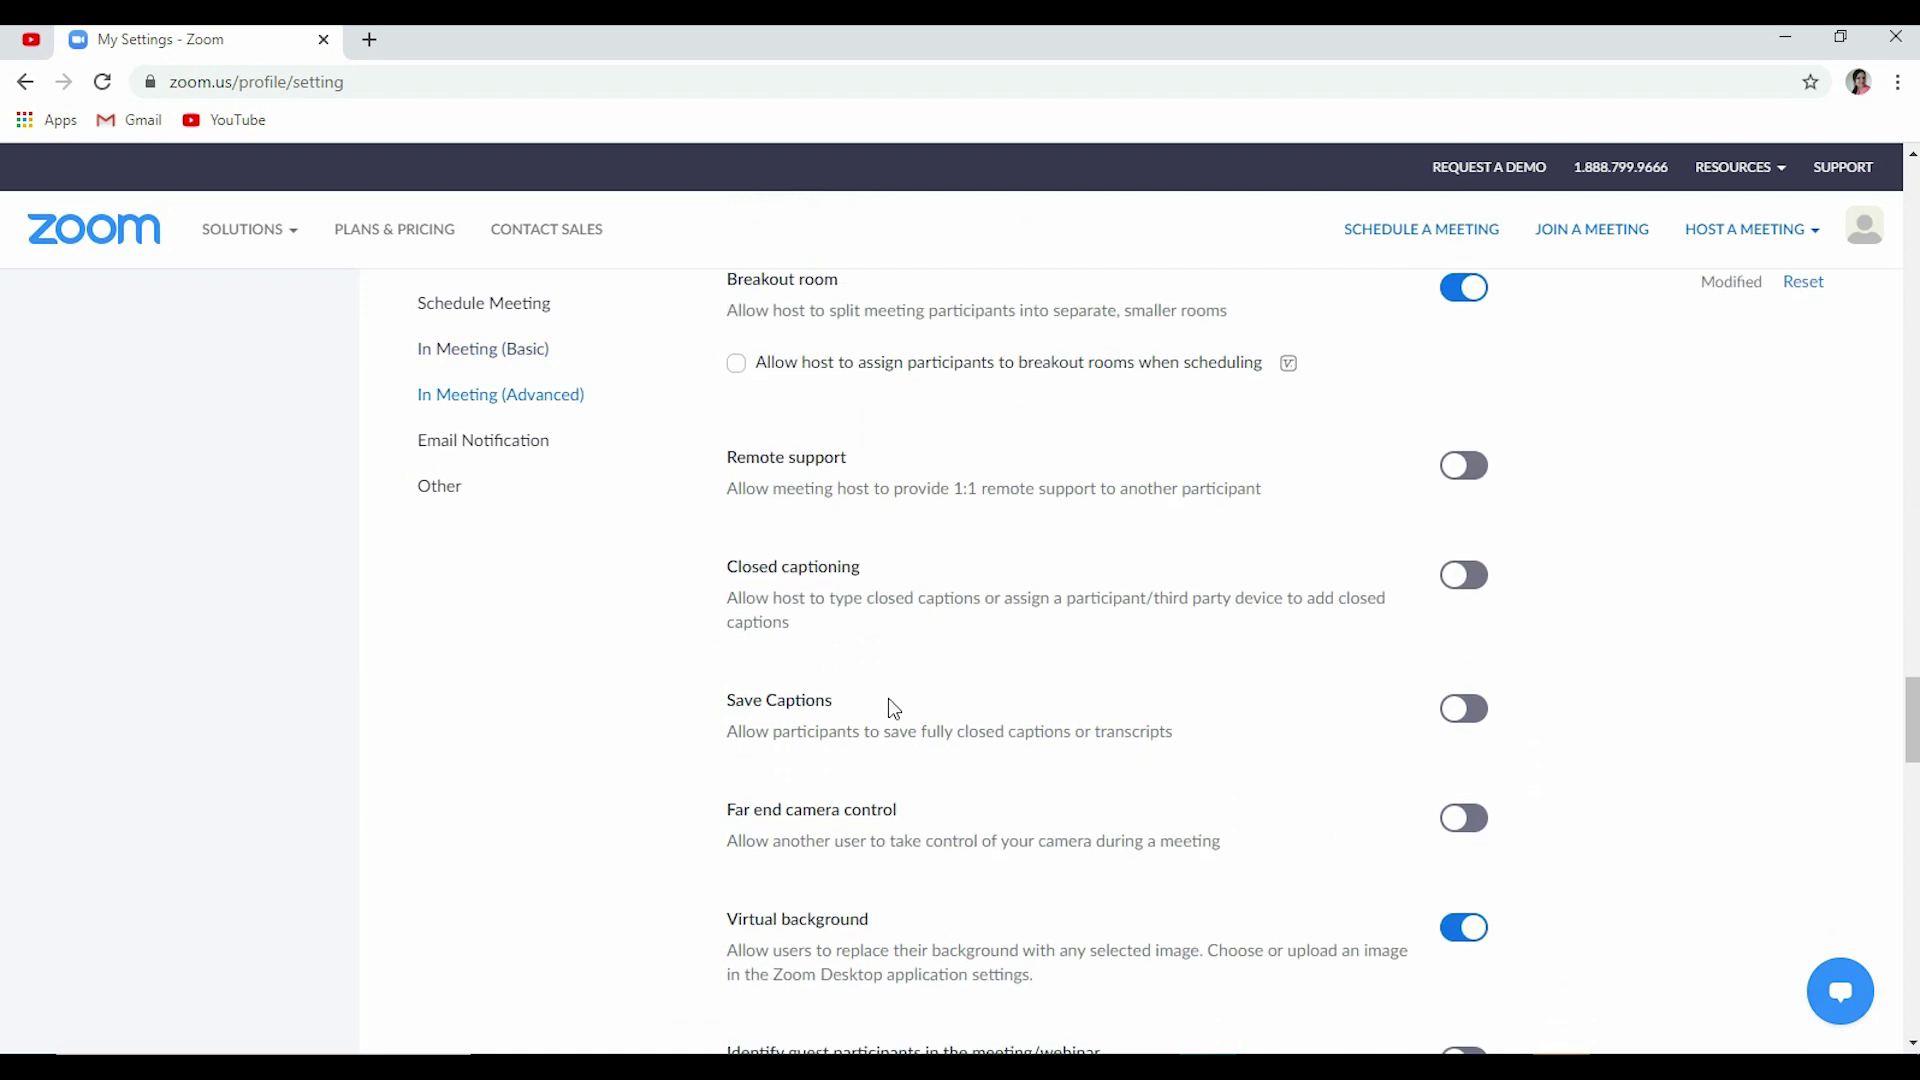
pyautogui.scroll(-5, 895, 690)
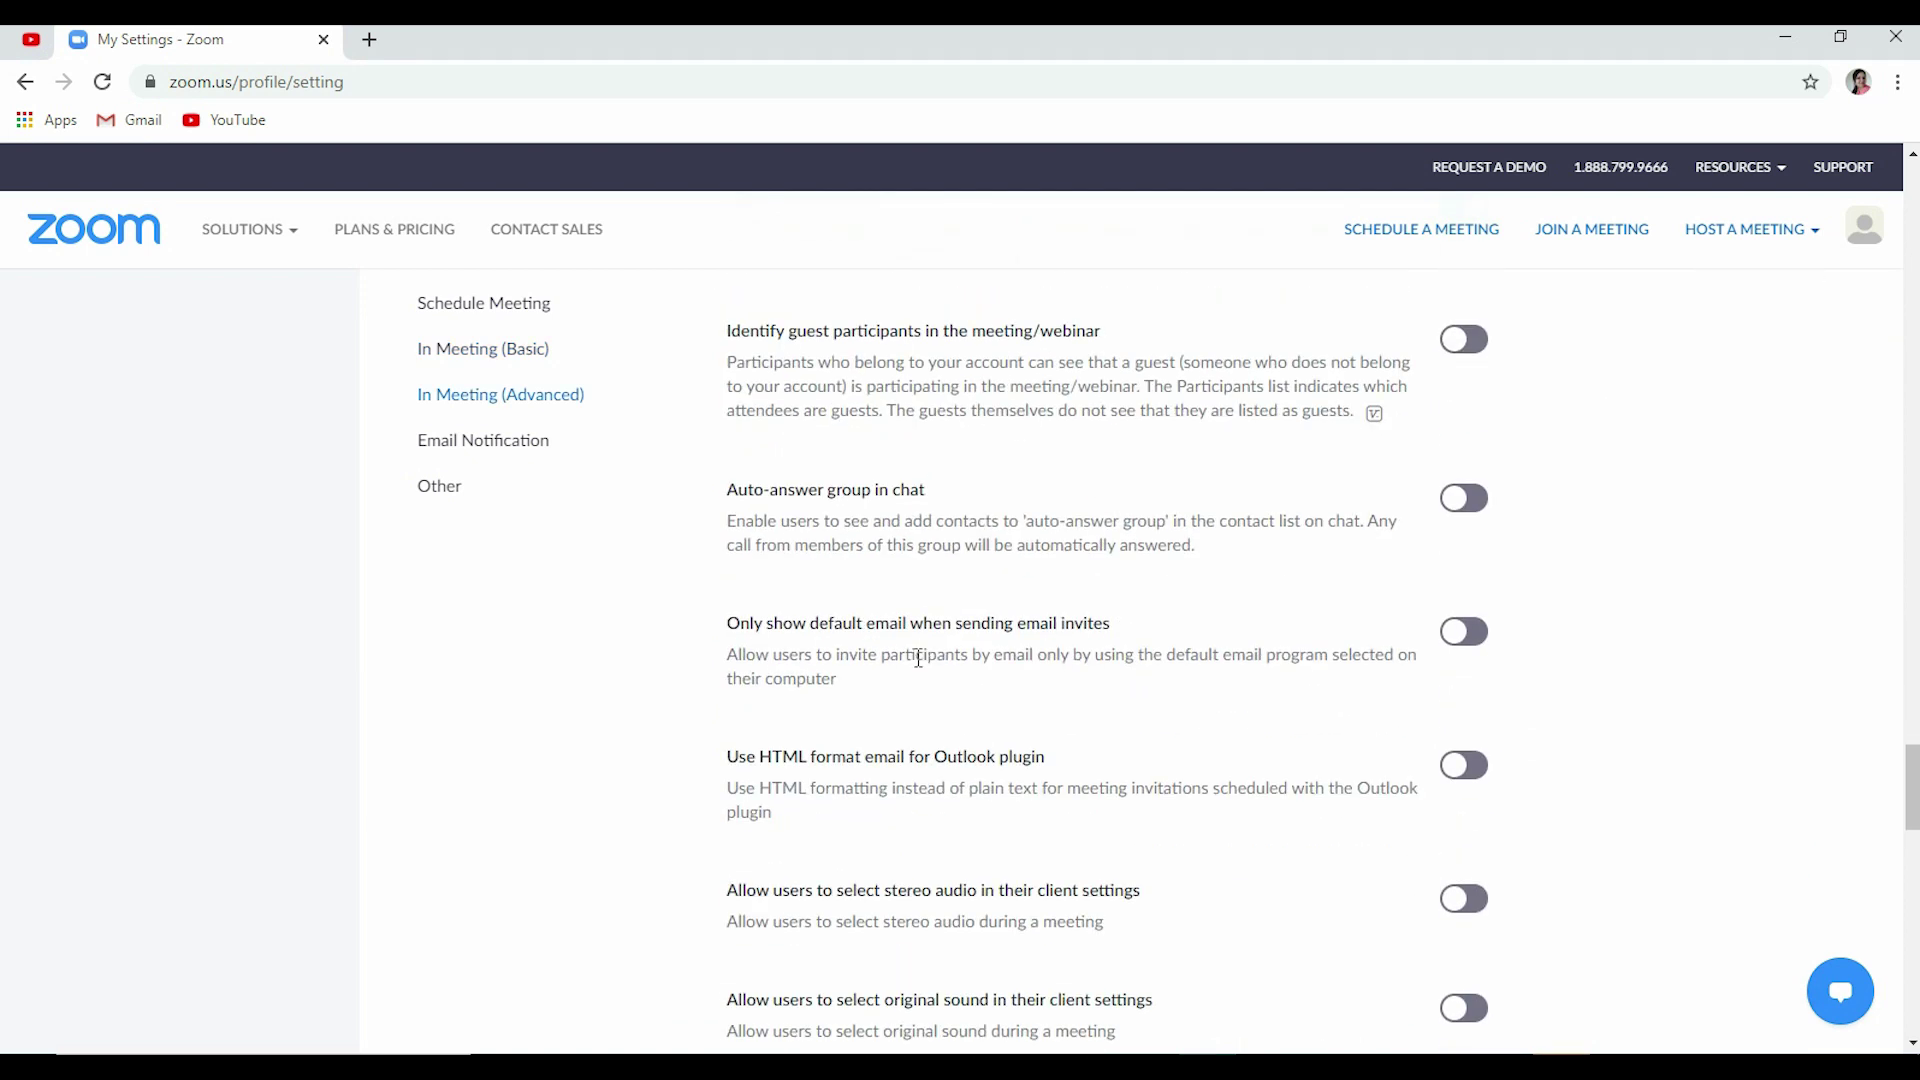
pyautogui.scroll(-4, 918, 677)
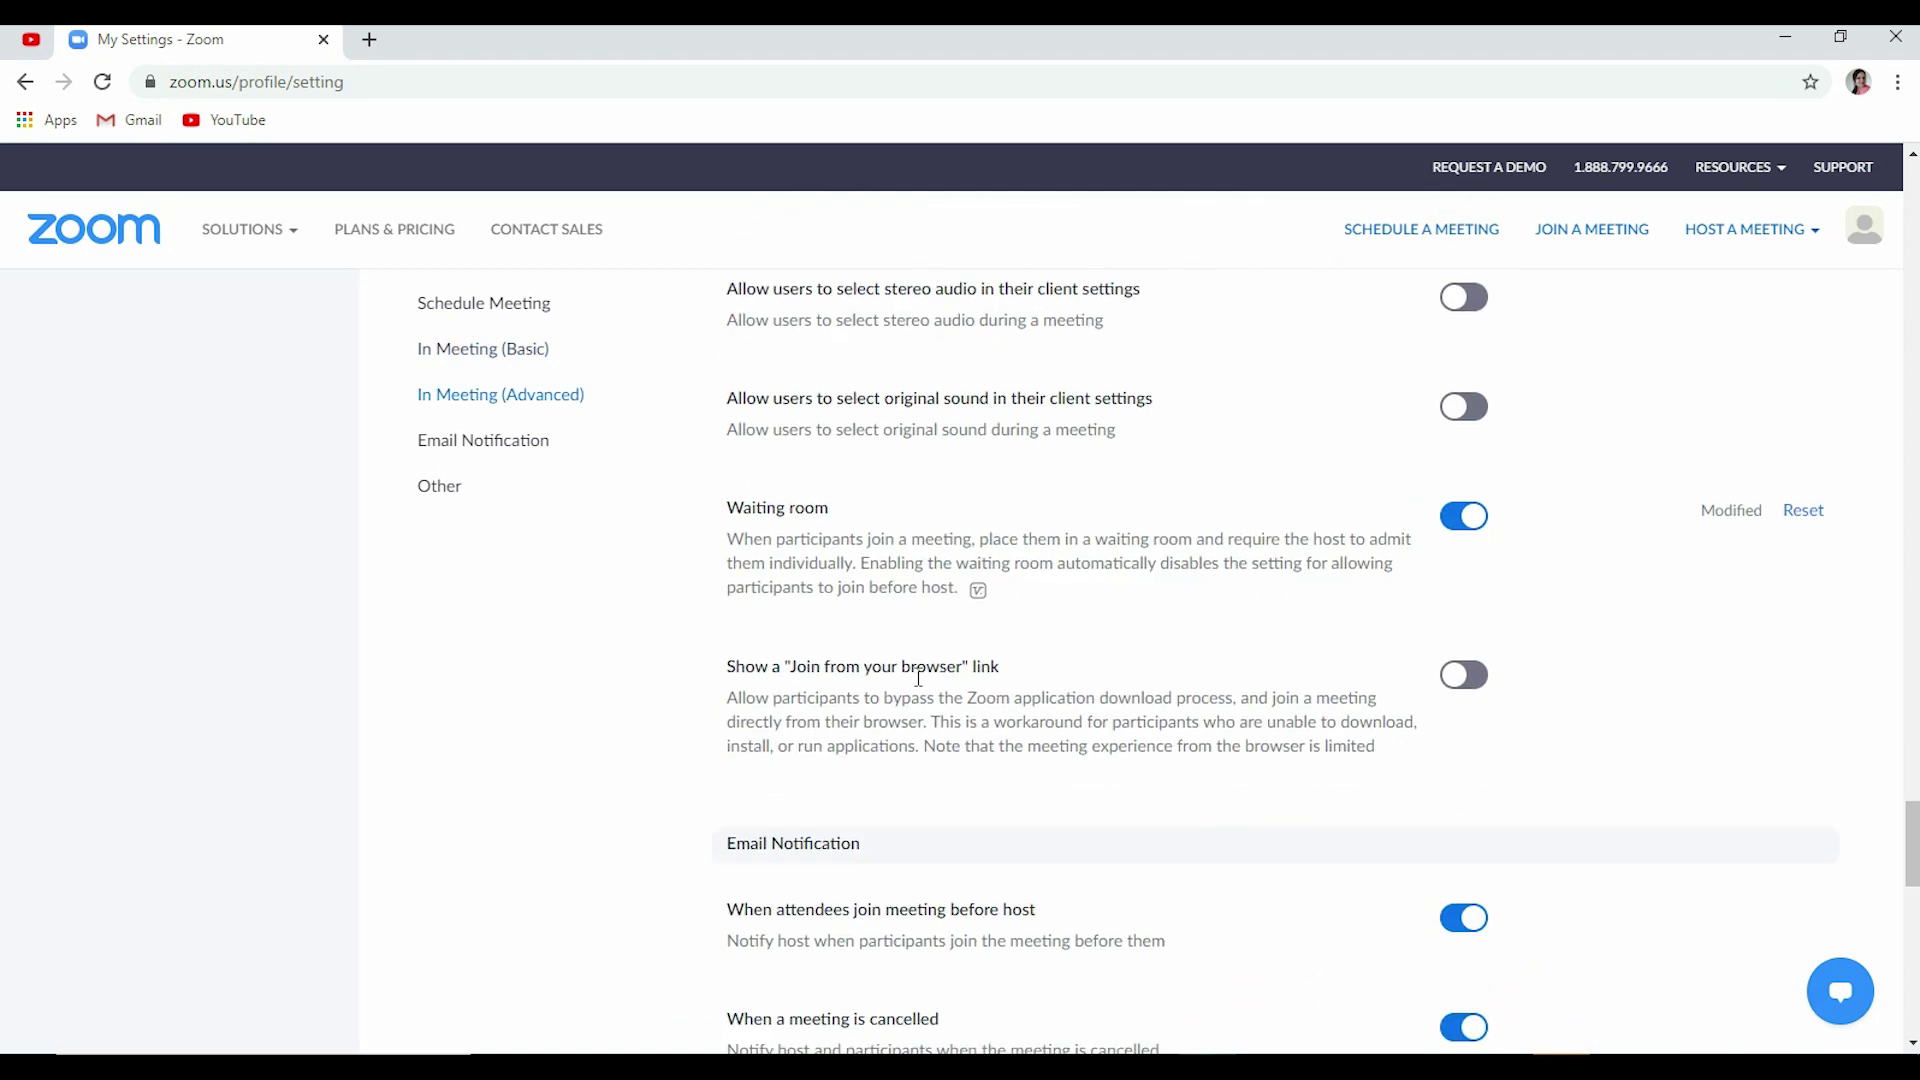
pyautogui.scroll(10, 948, 748)
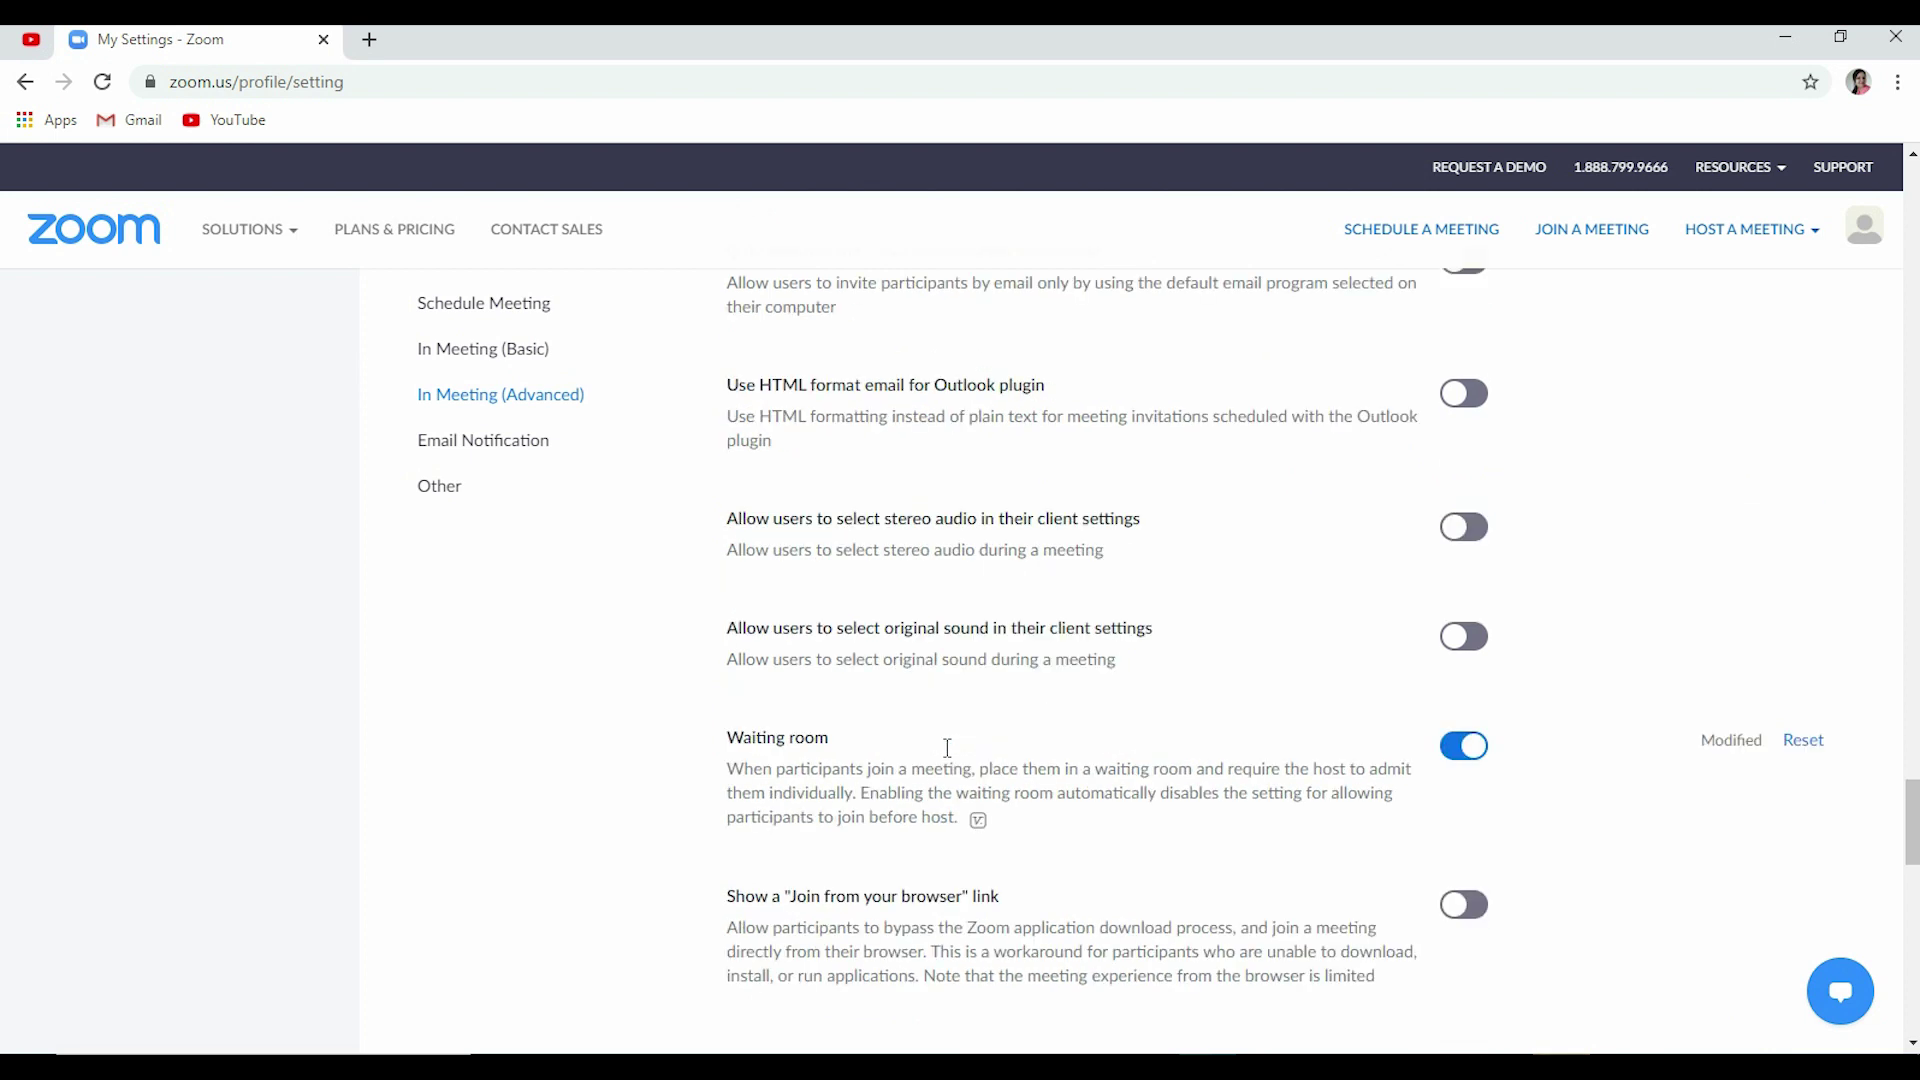
pyautogui.scroll(3, 950, 757)
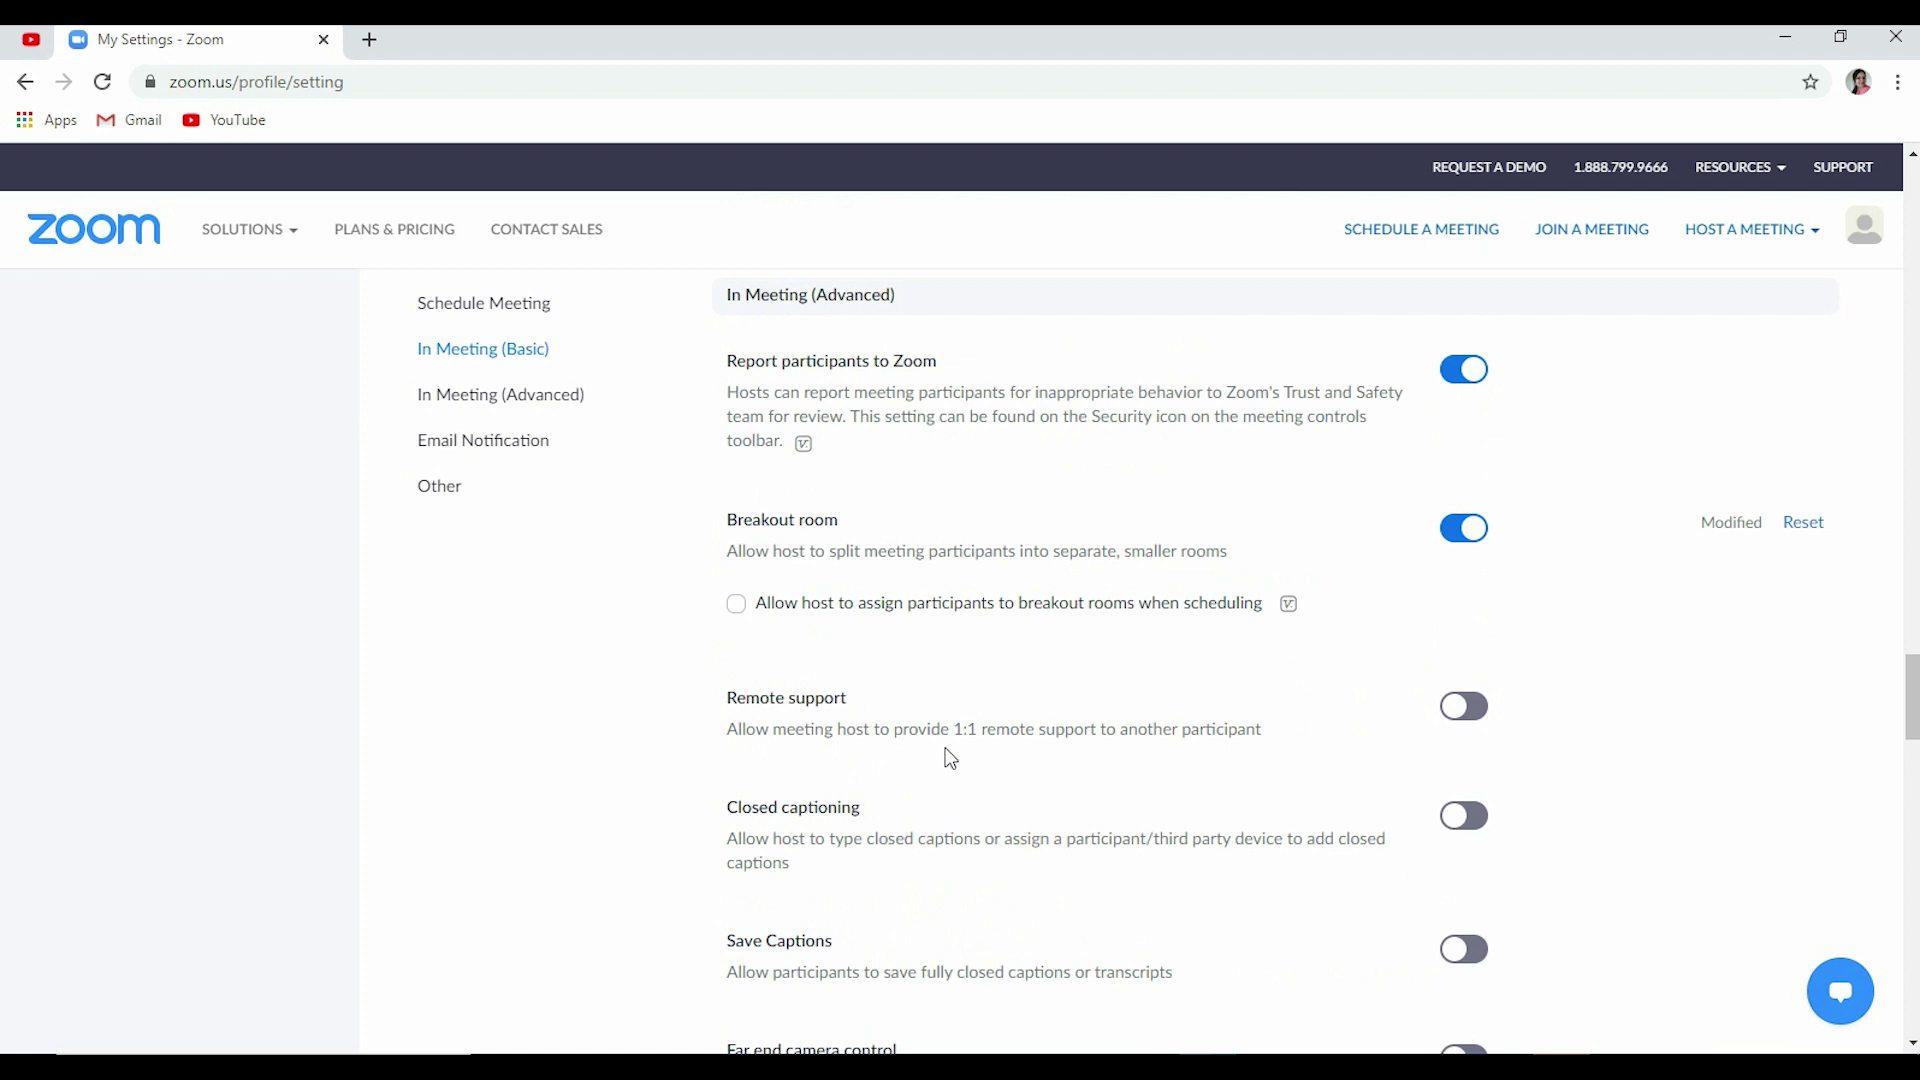
pyautogui.scroll(9, 950, 757)
pyautogui.scroll(7, 949, 757)
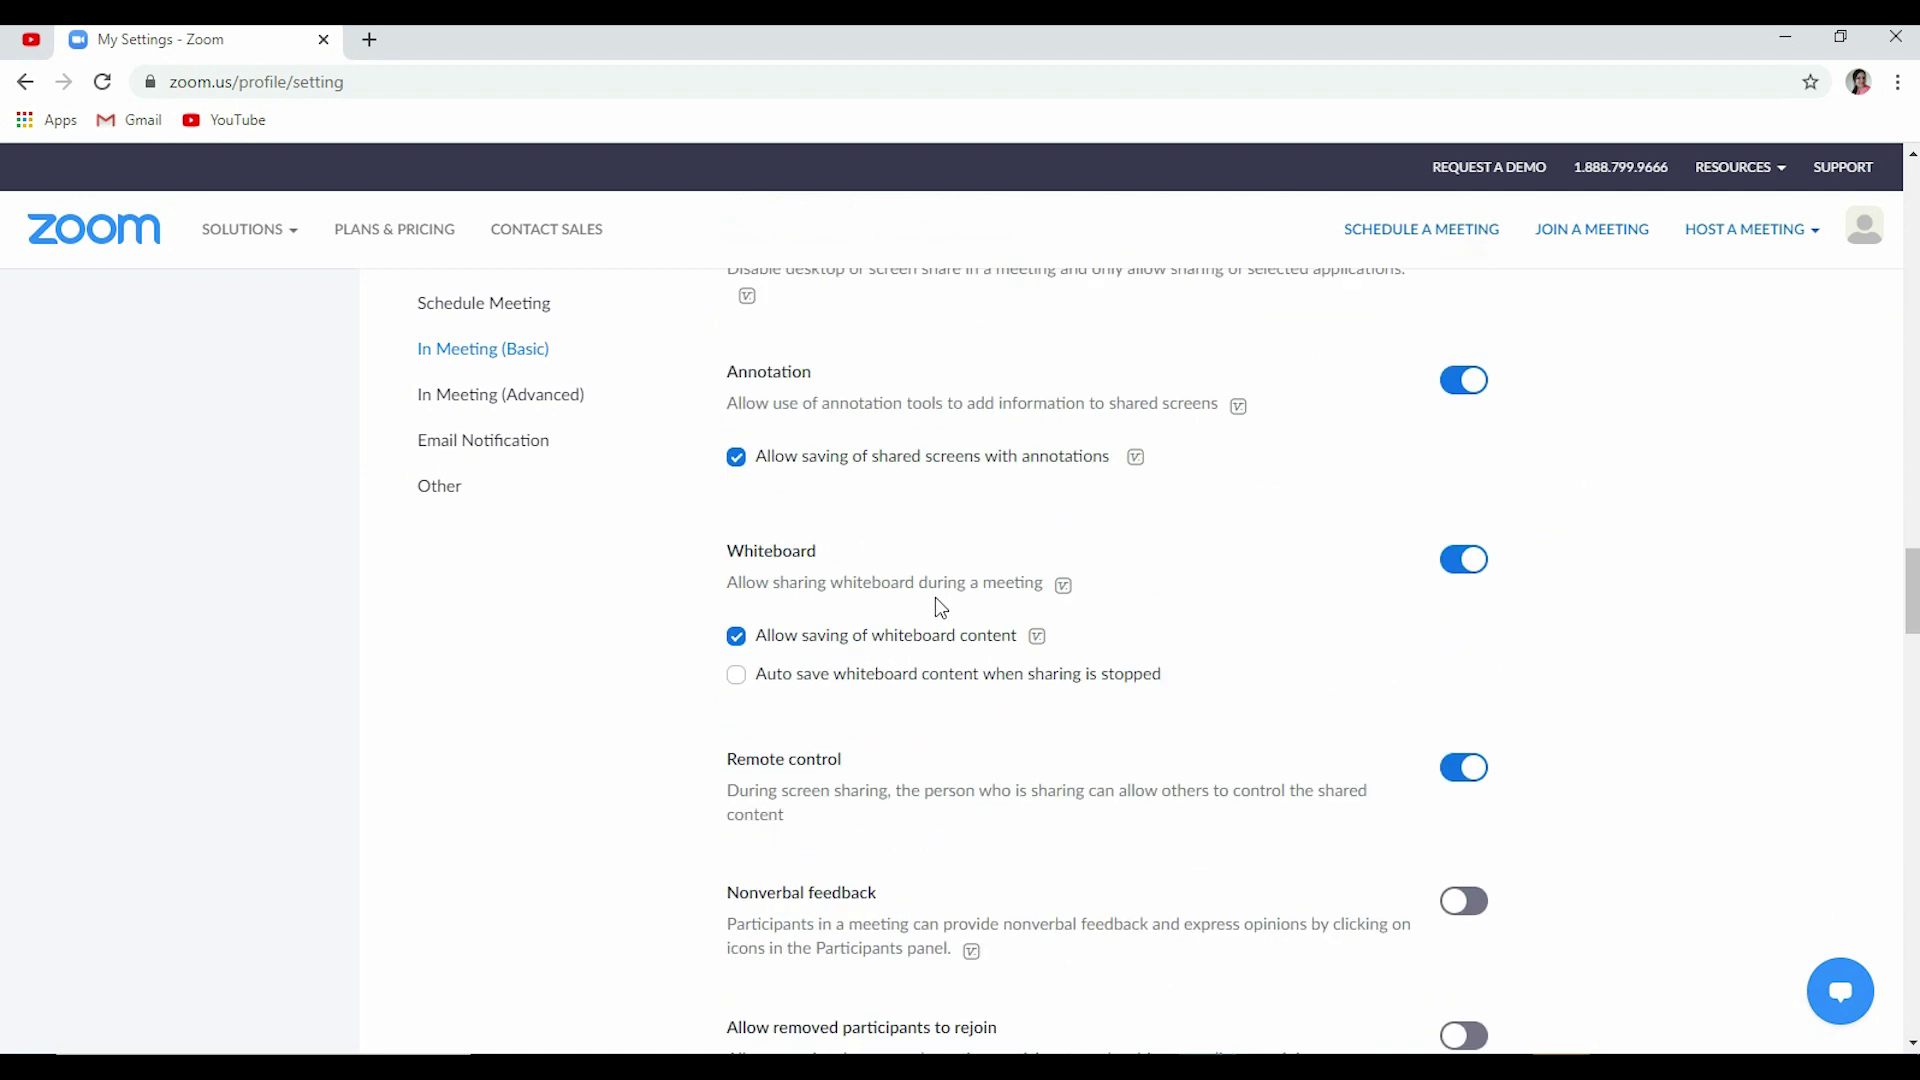
# - Host a new meeting with video off in the Zoom desktop client, joining with computer audio in a maximized window
pyautogui.moveTo(1749, 240)
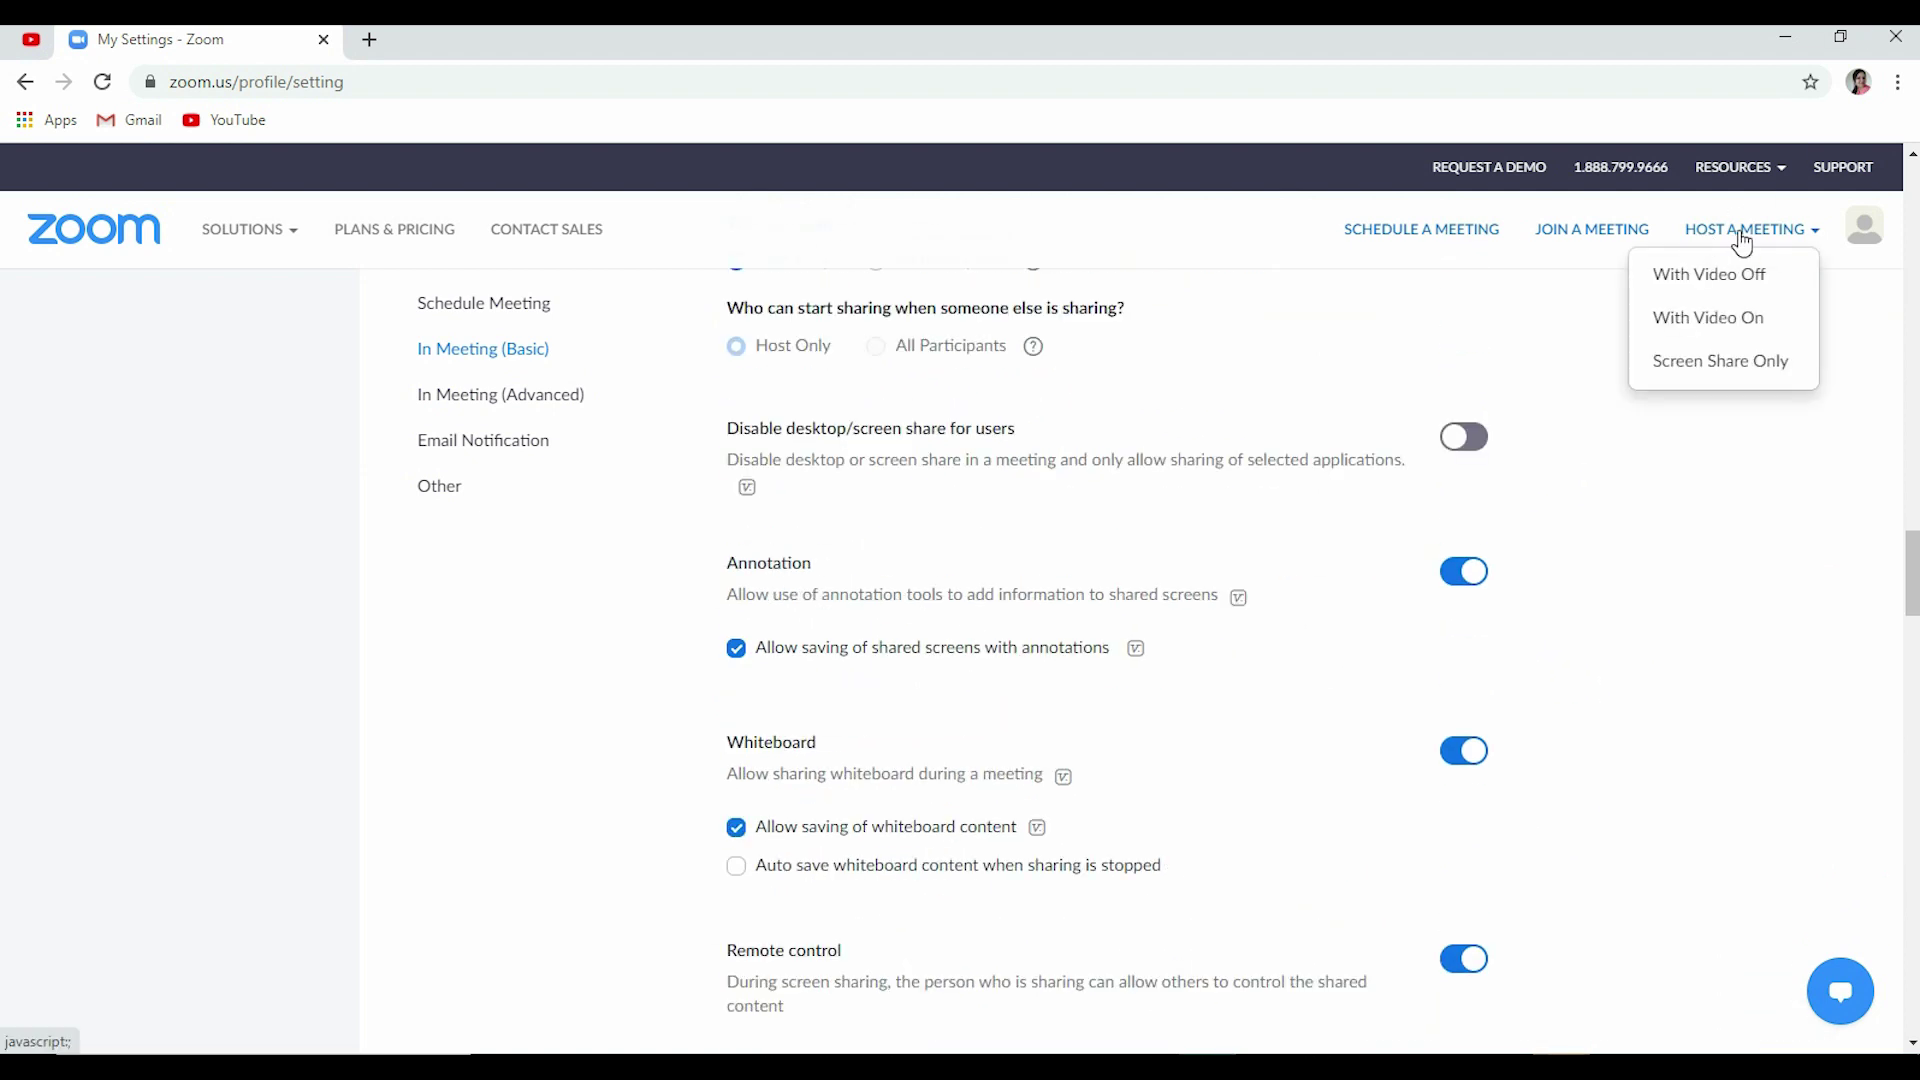
pyautogui.click(1716, 285)
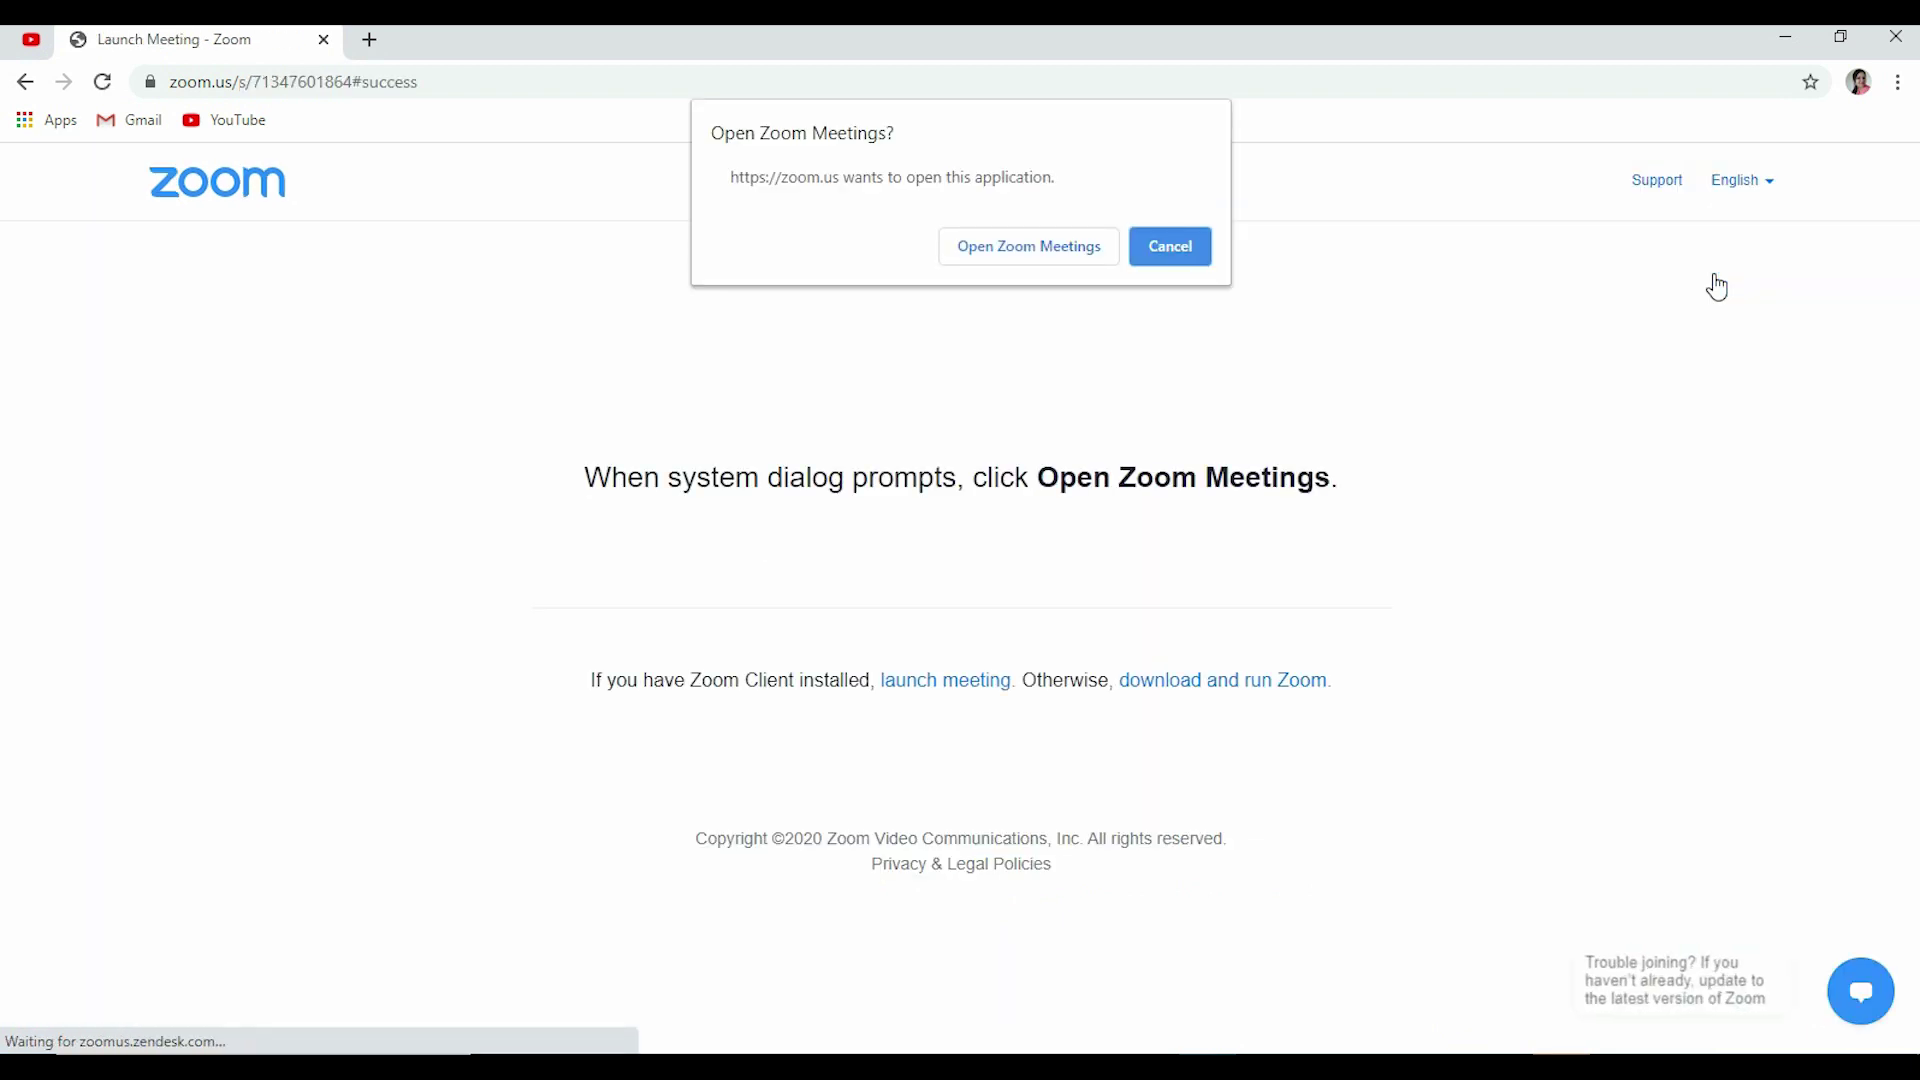
pyautogui.click(1040, 250)
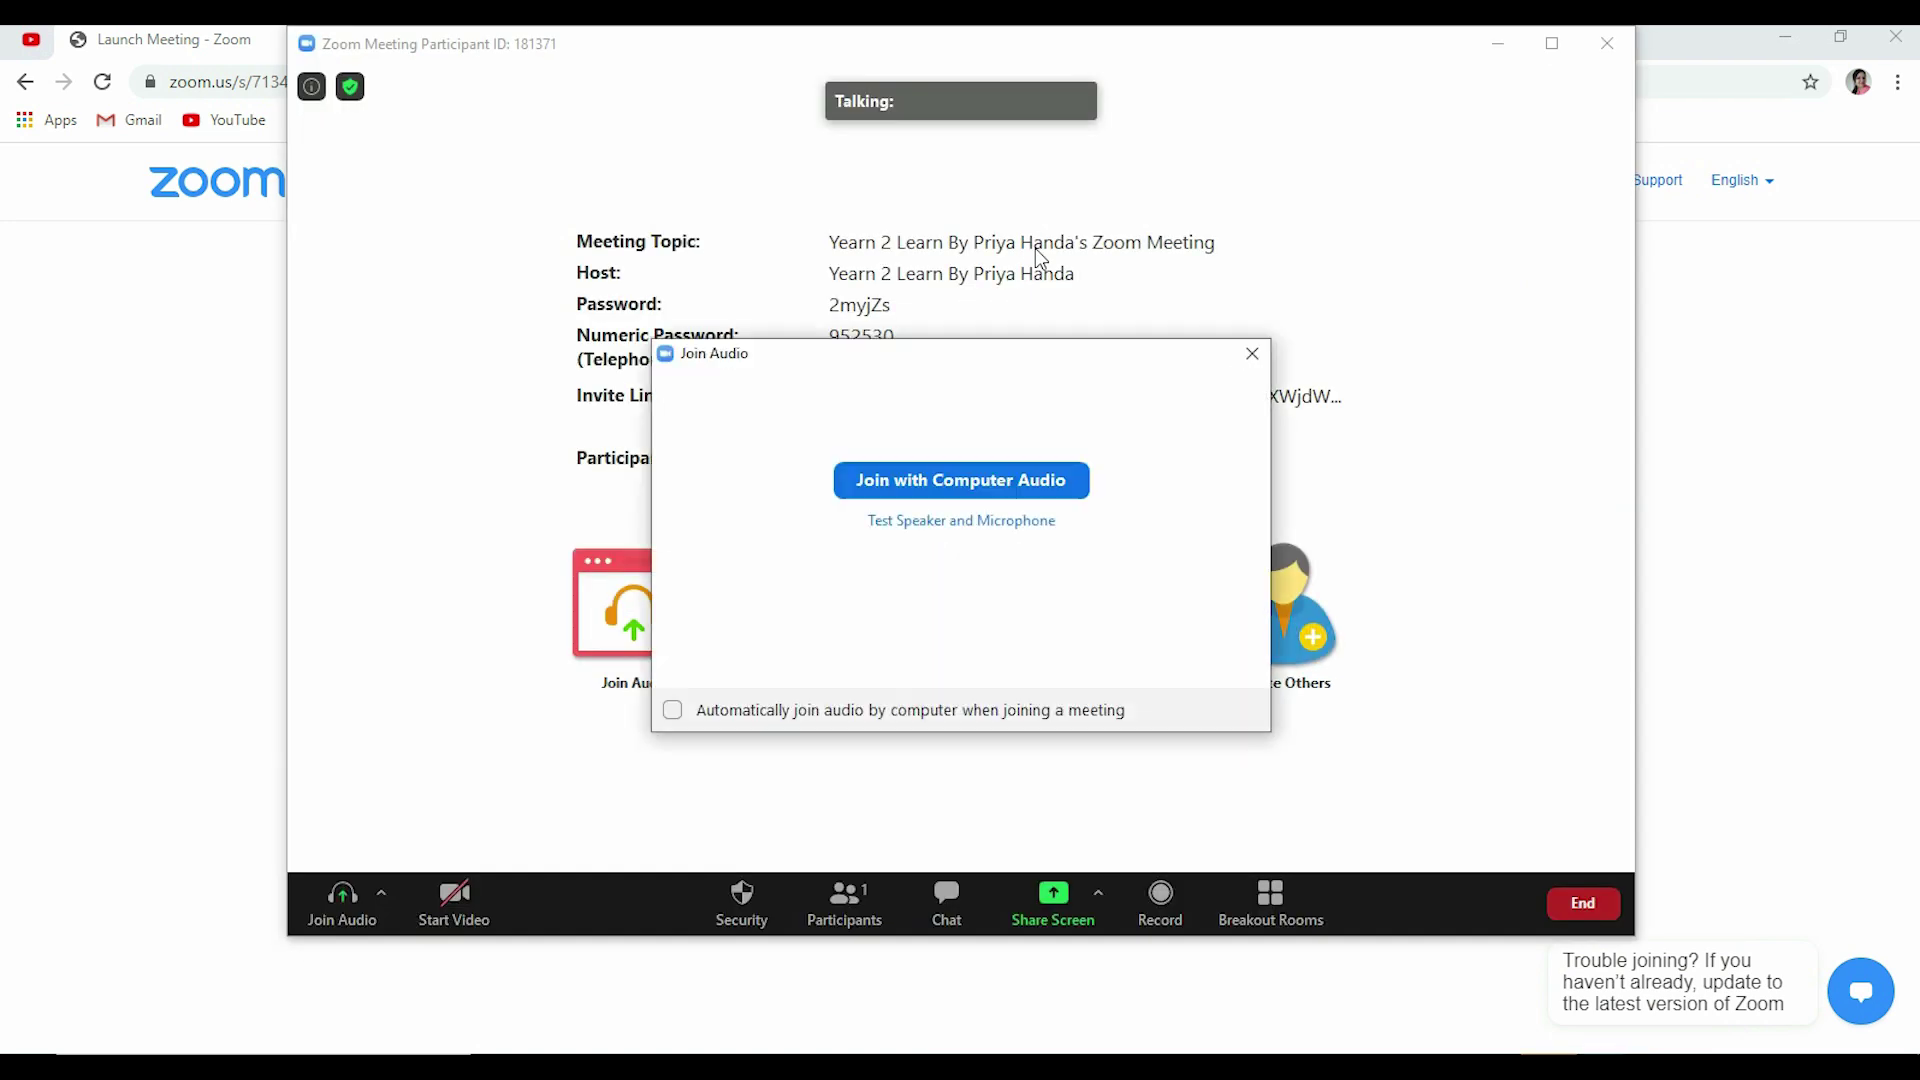
pyautogui.click(1035, 481)
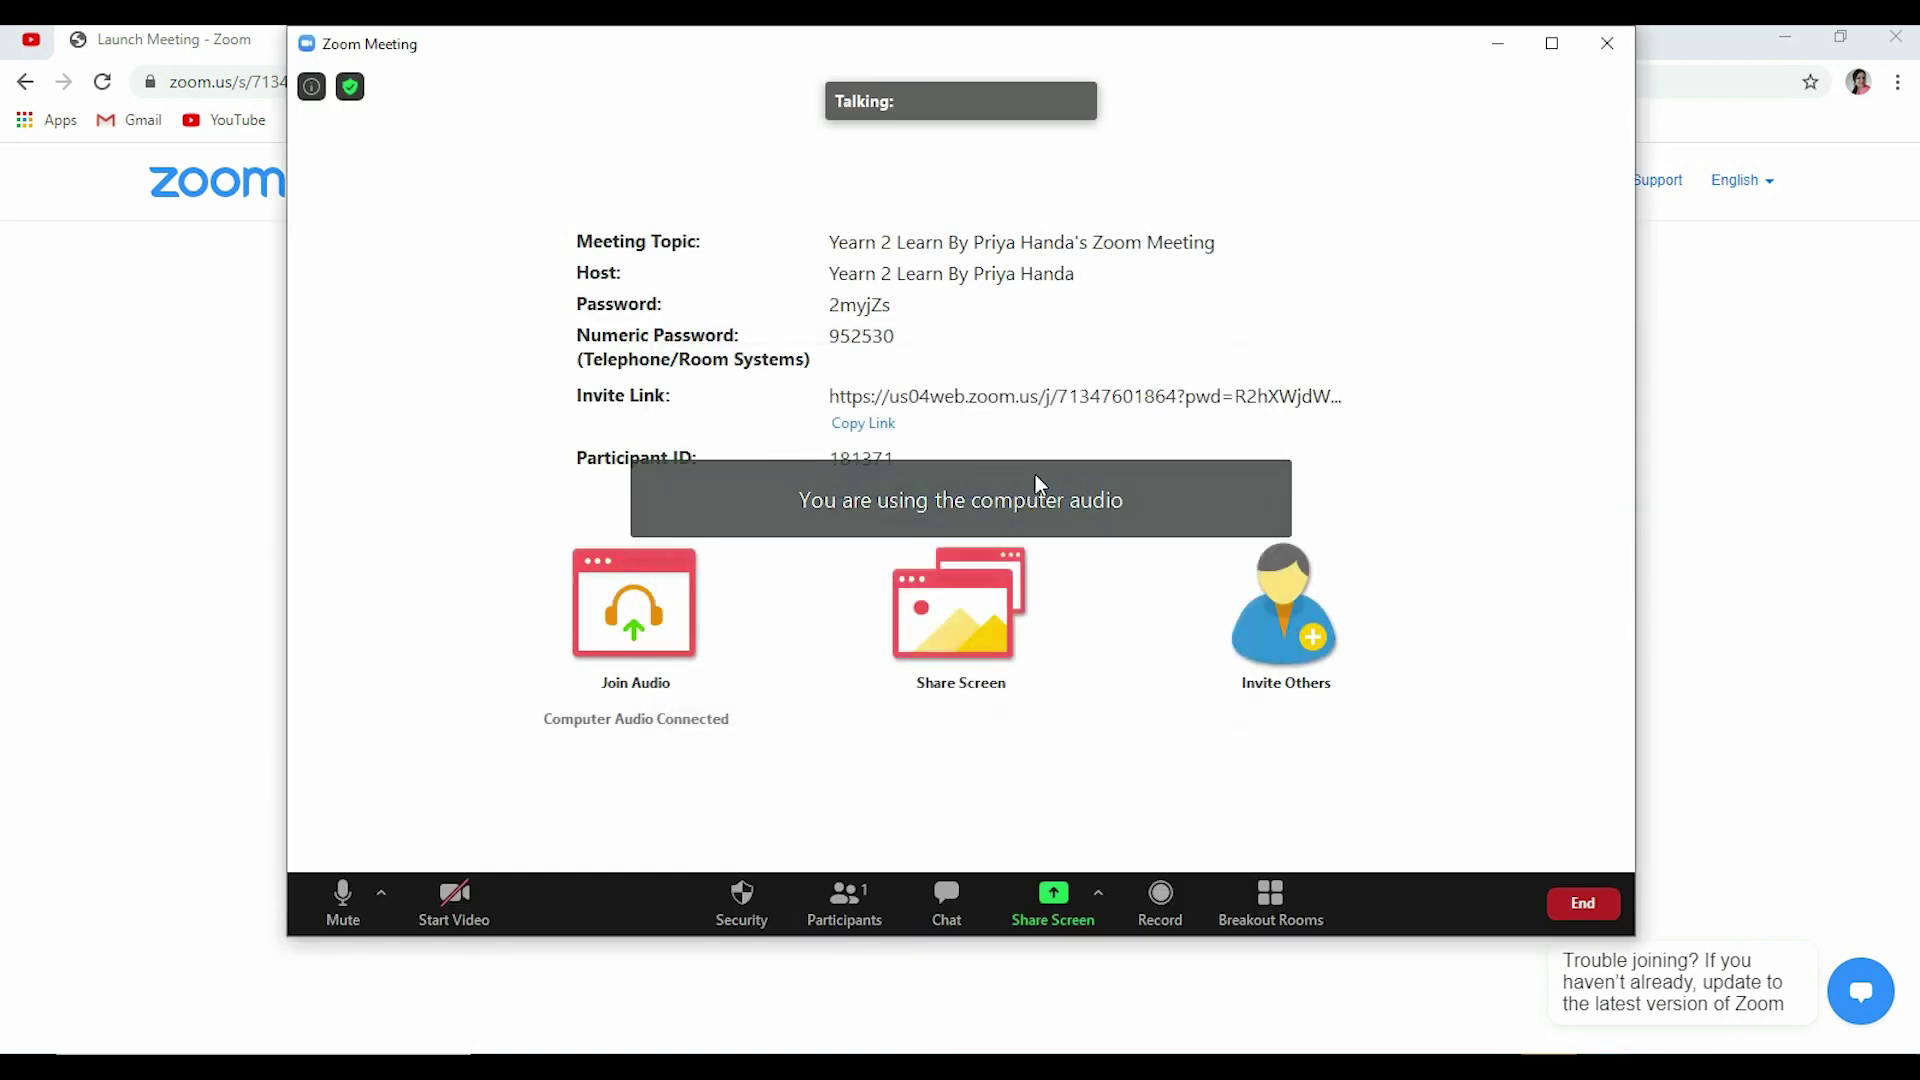
pyautogui.click(1550, 43)
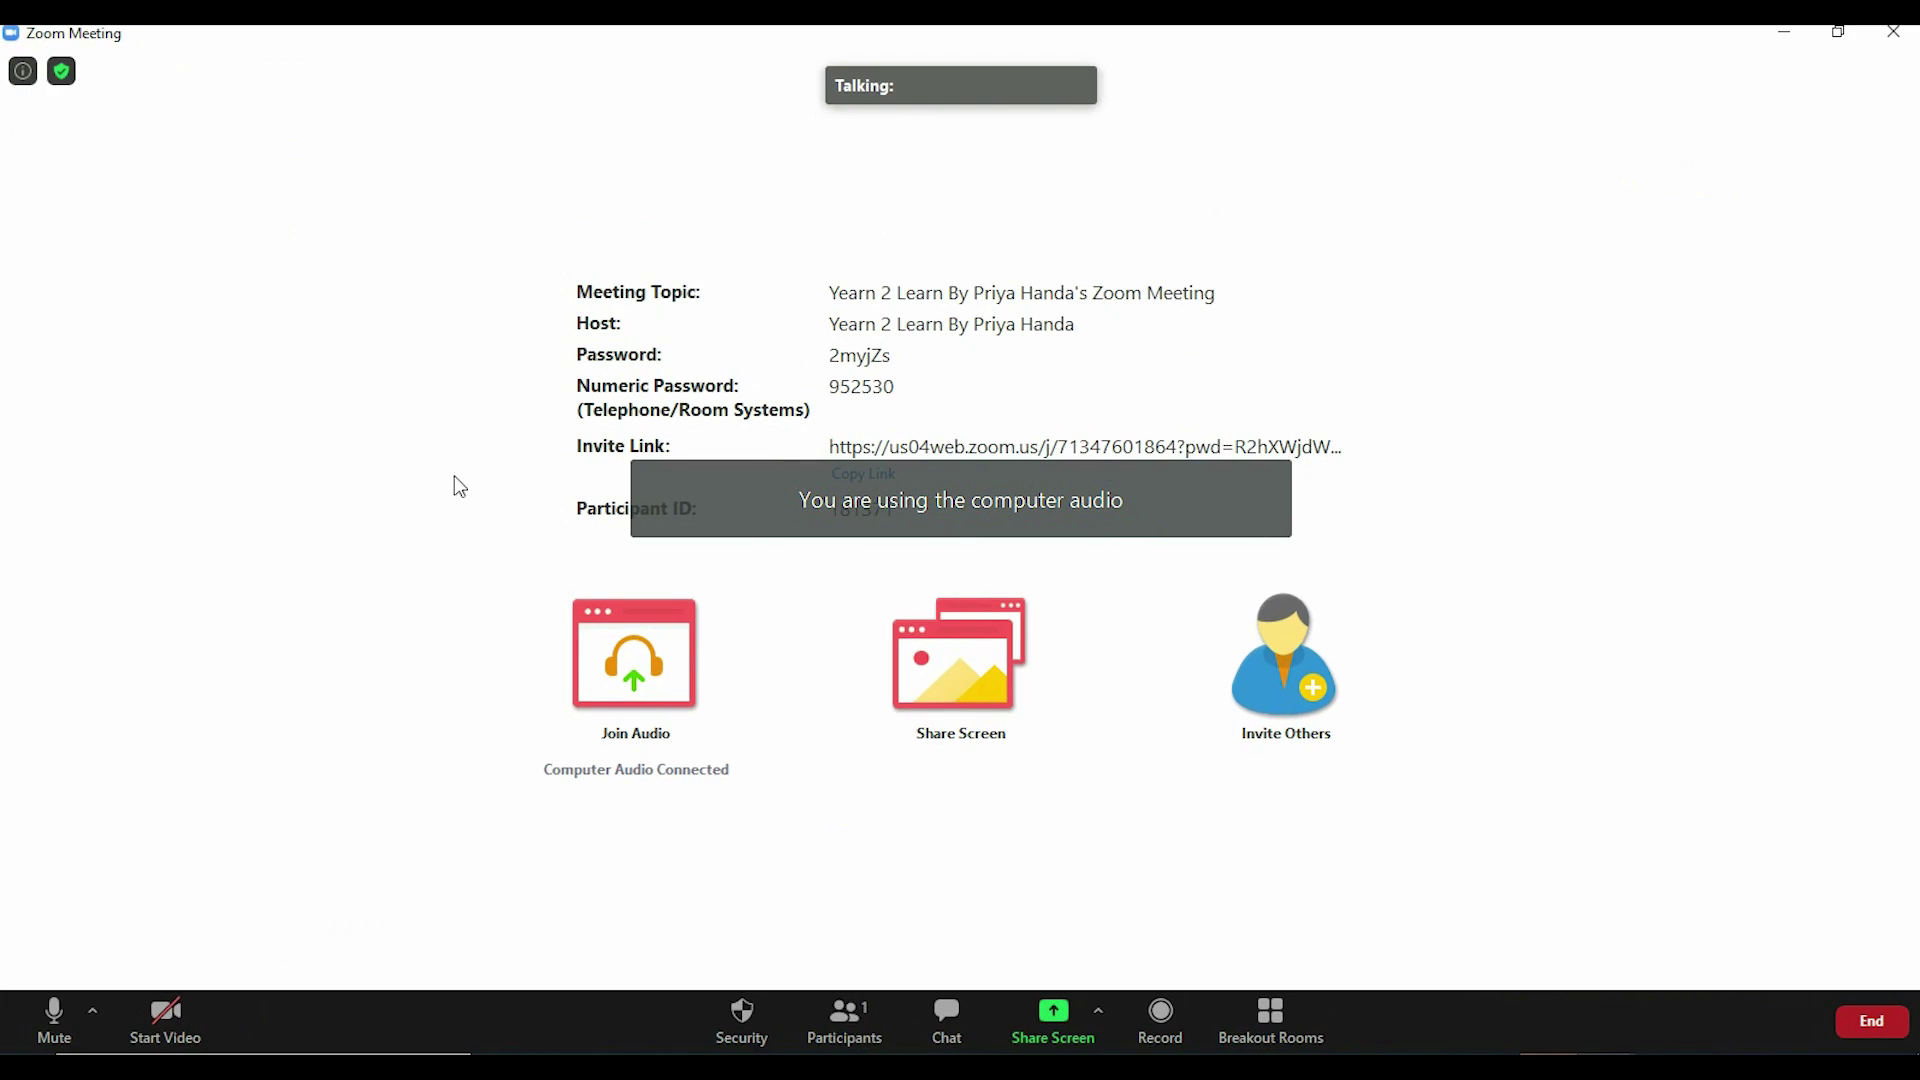
# - Mute the microphone and share a whiteboard in the meeting
pyautogui.click(62, 1014)
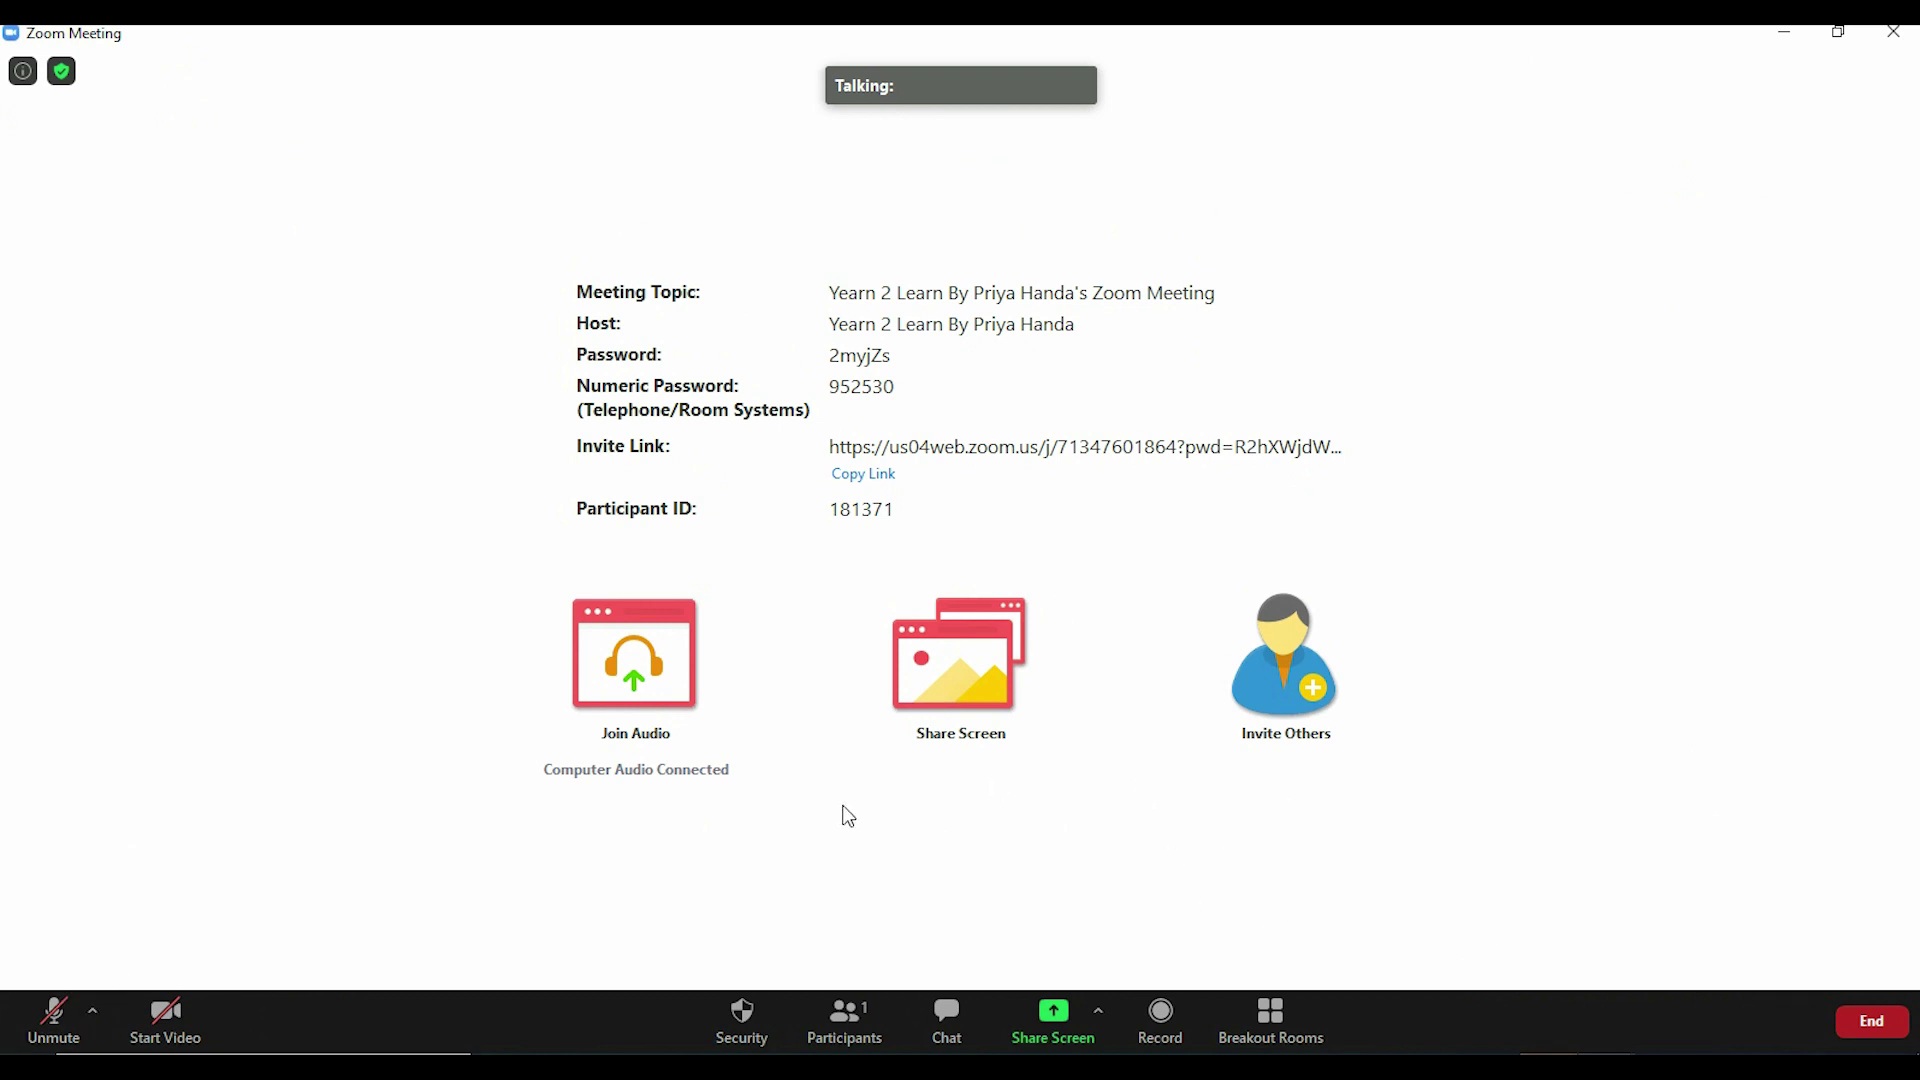
pyautogui.click(1064, 1015)
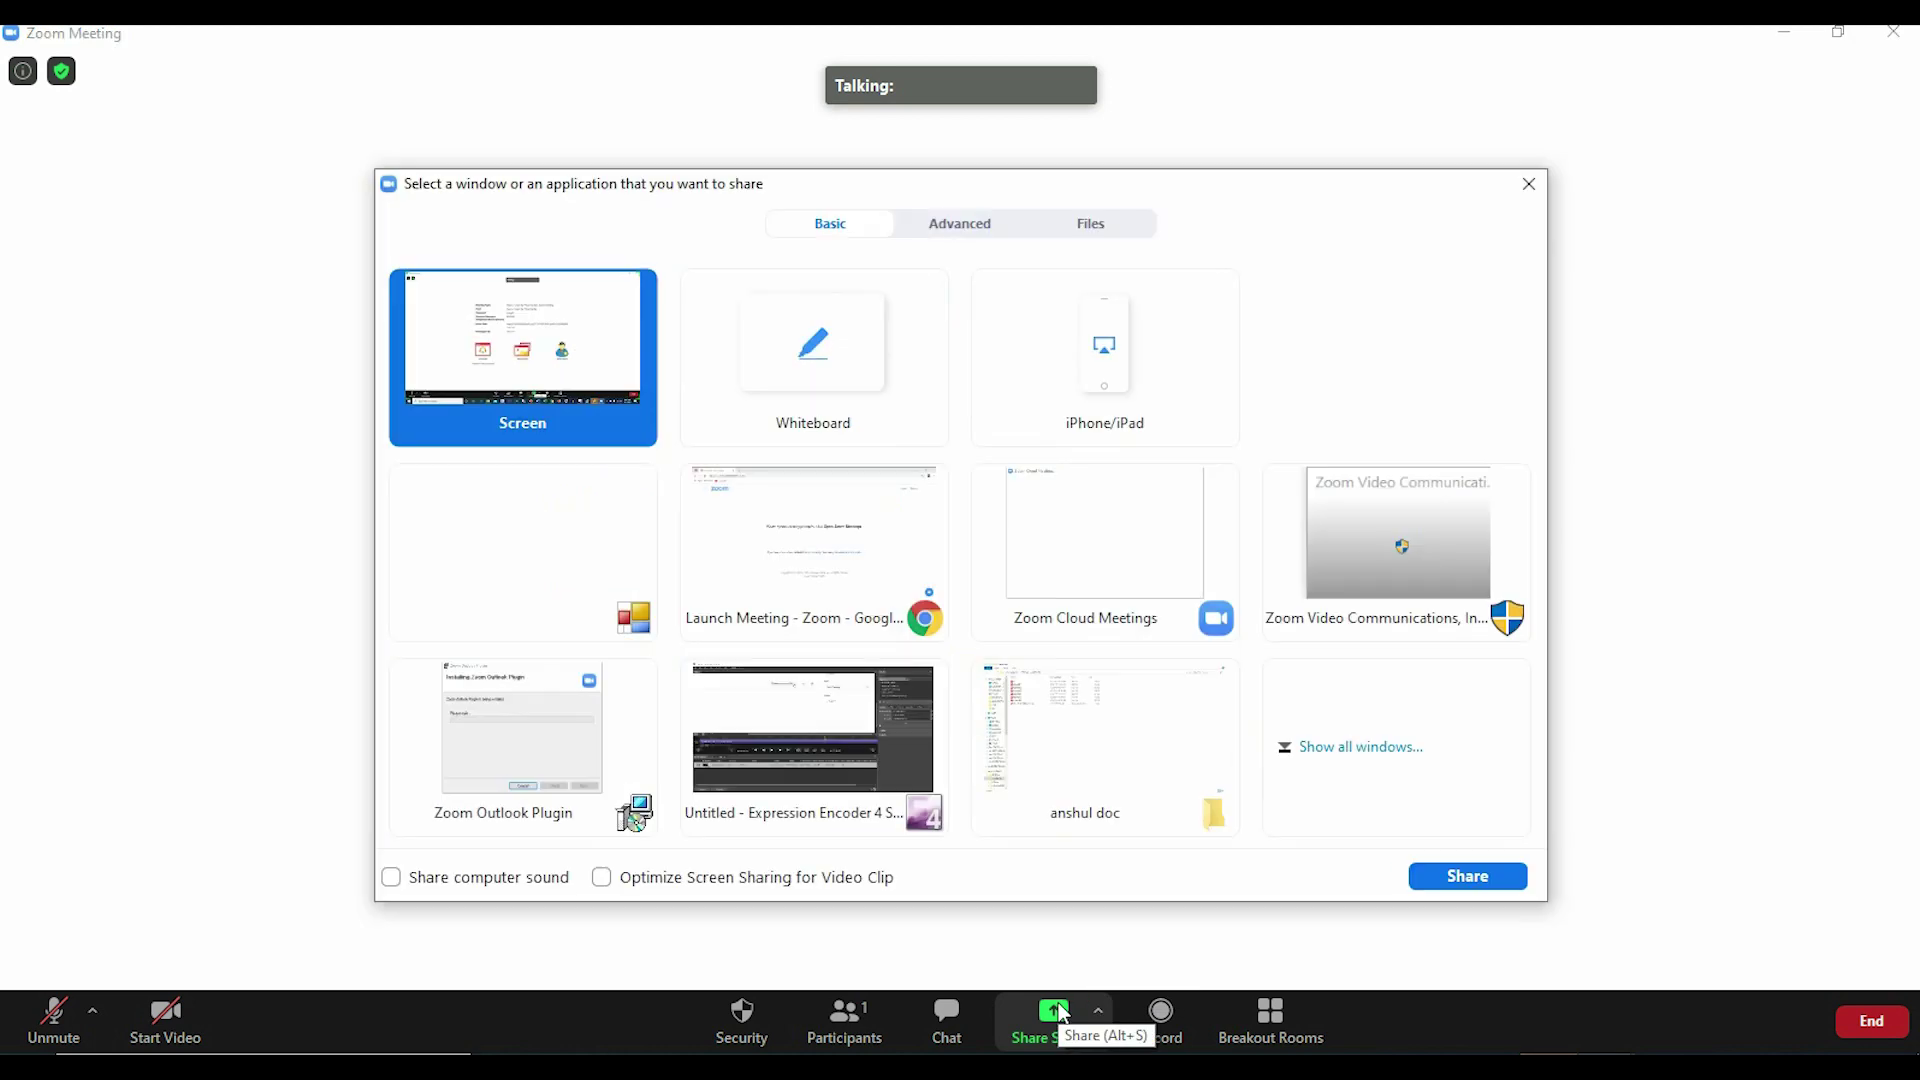
pyautogui.click(809, 347)
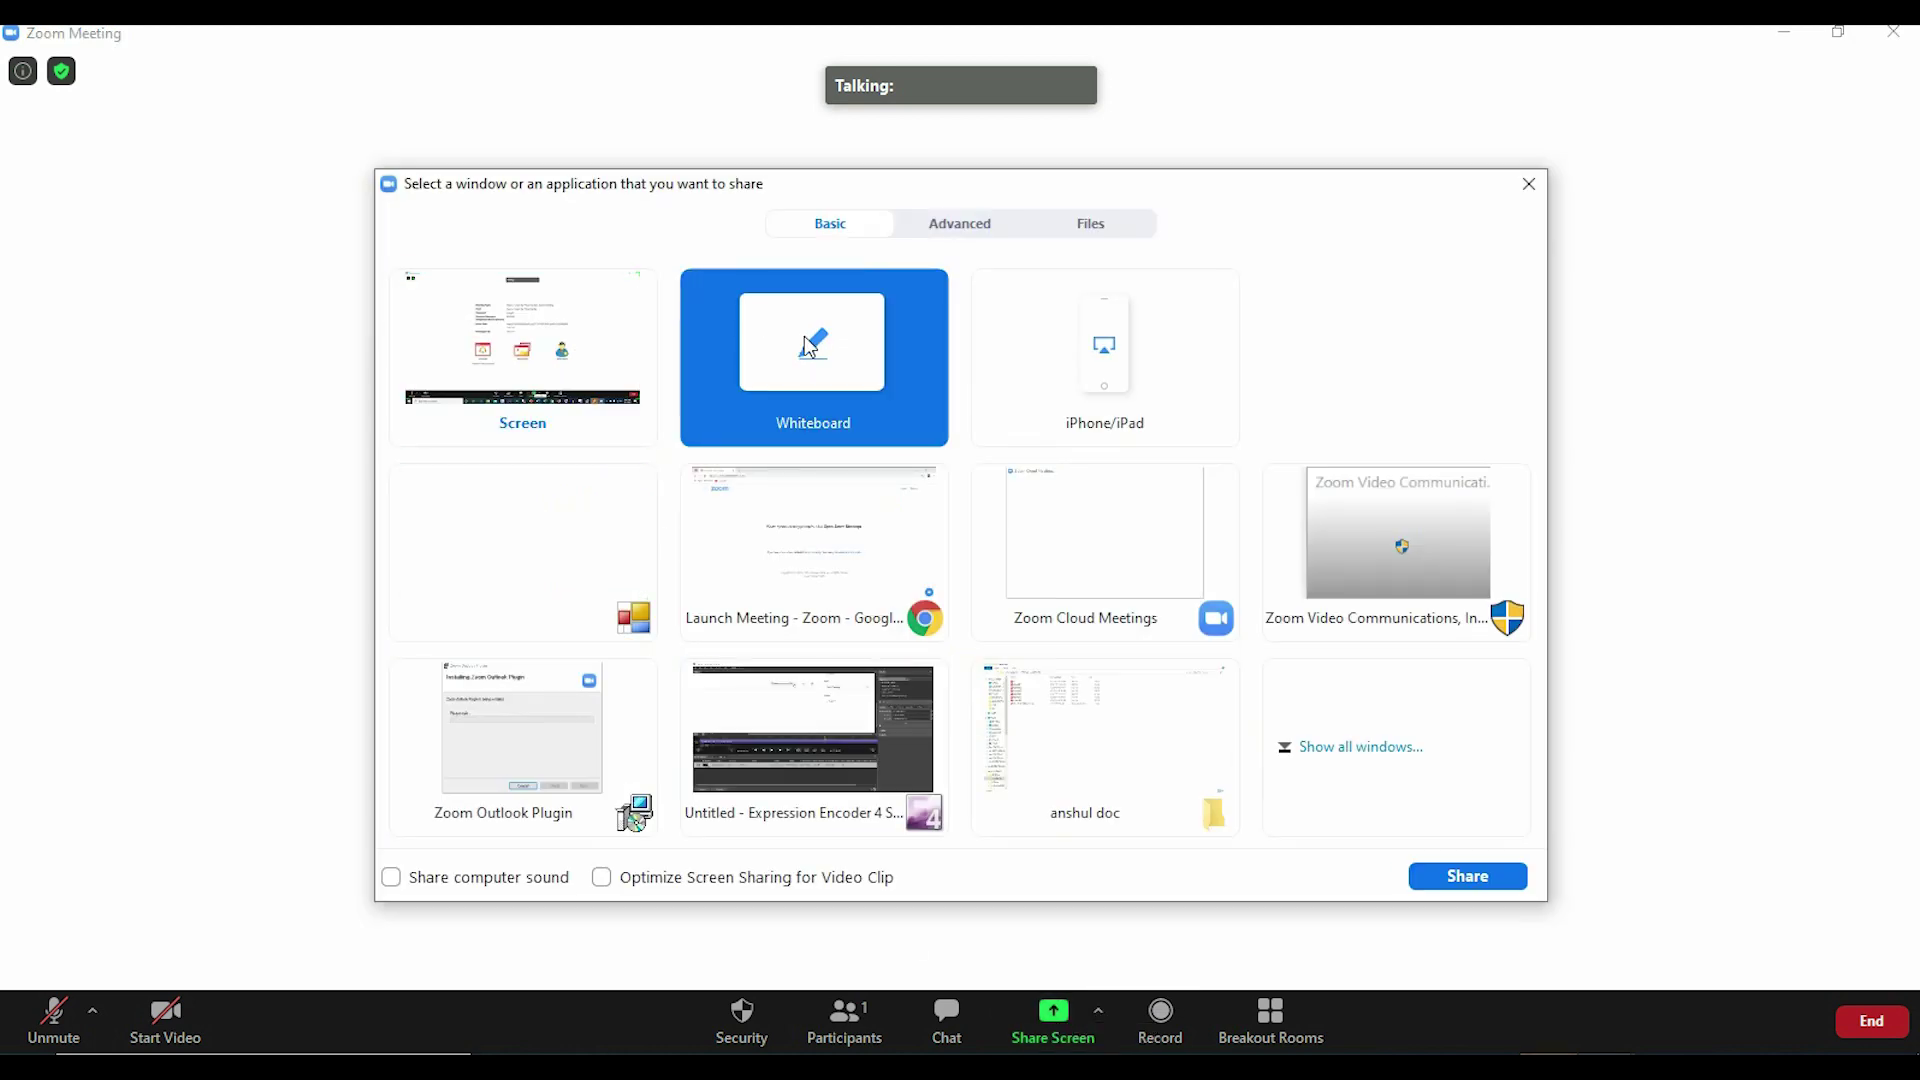
pyautogui.click(1469, 876)
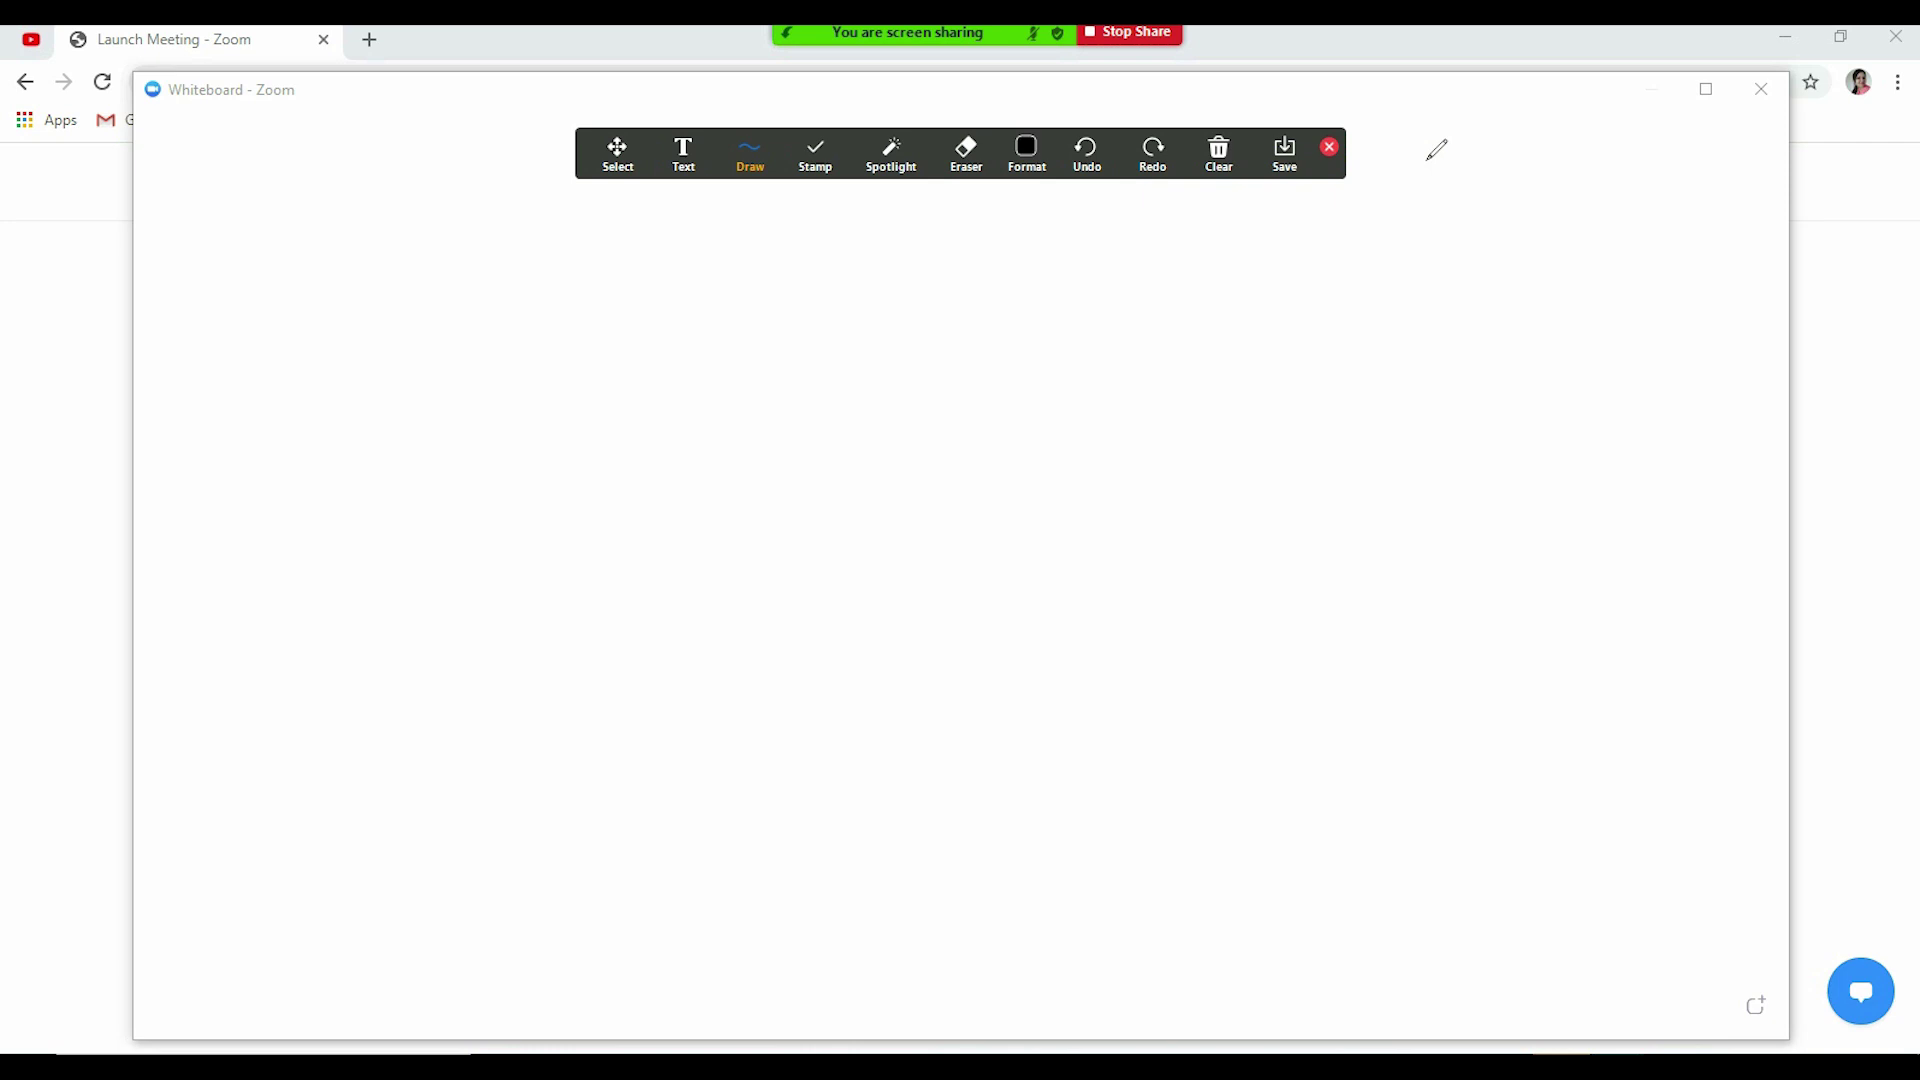
# - Examine the whiteboard's clearing options and the audio and video options in the meeting controls
pyautogui.moveTo(1222, 146)
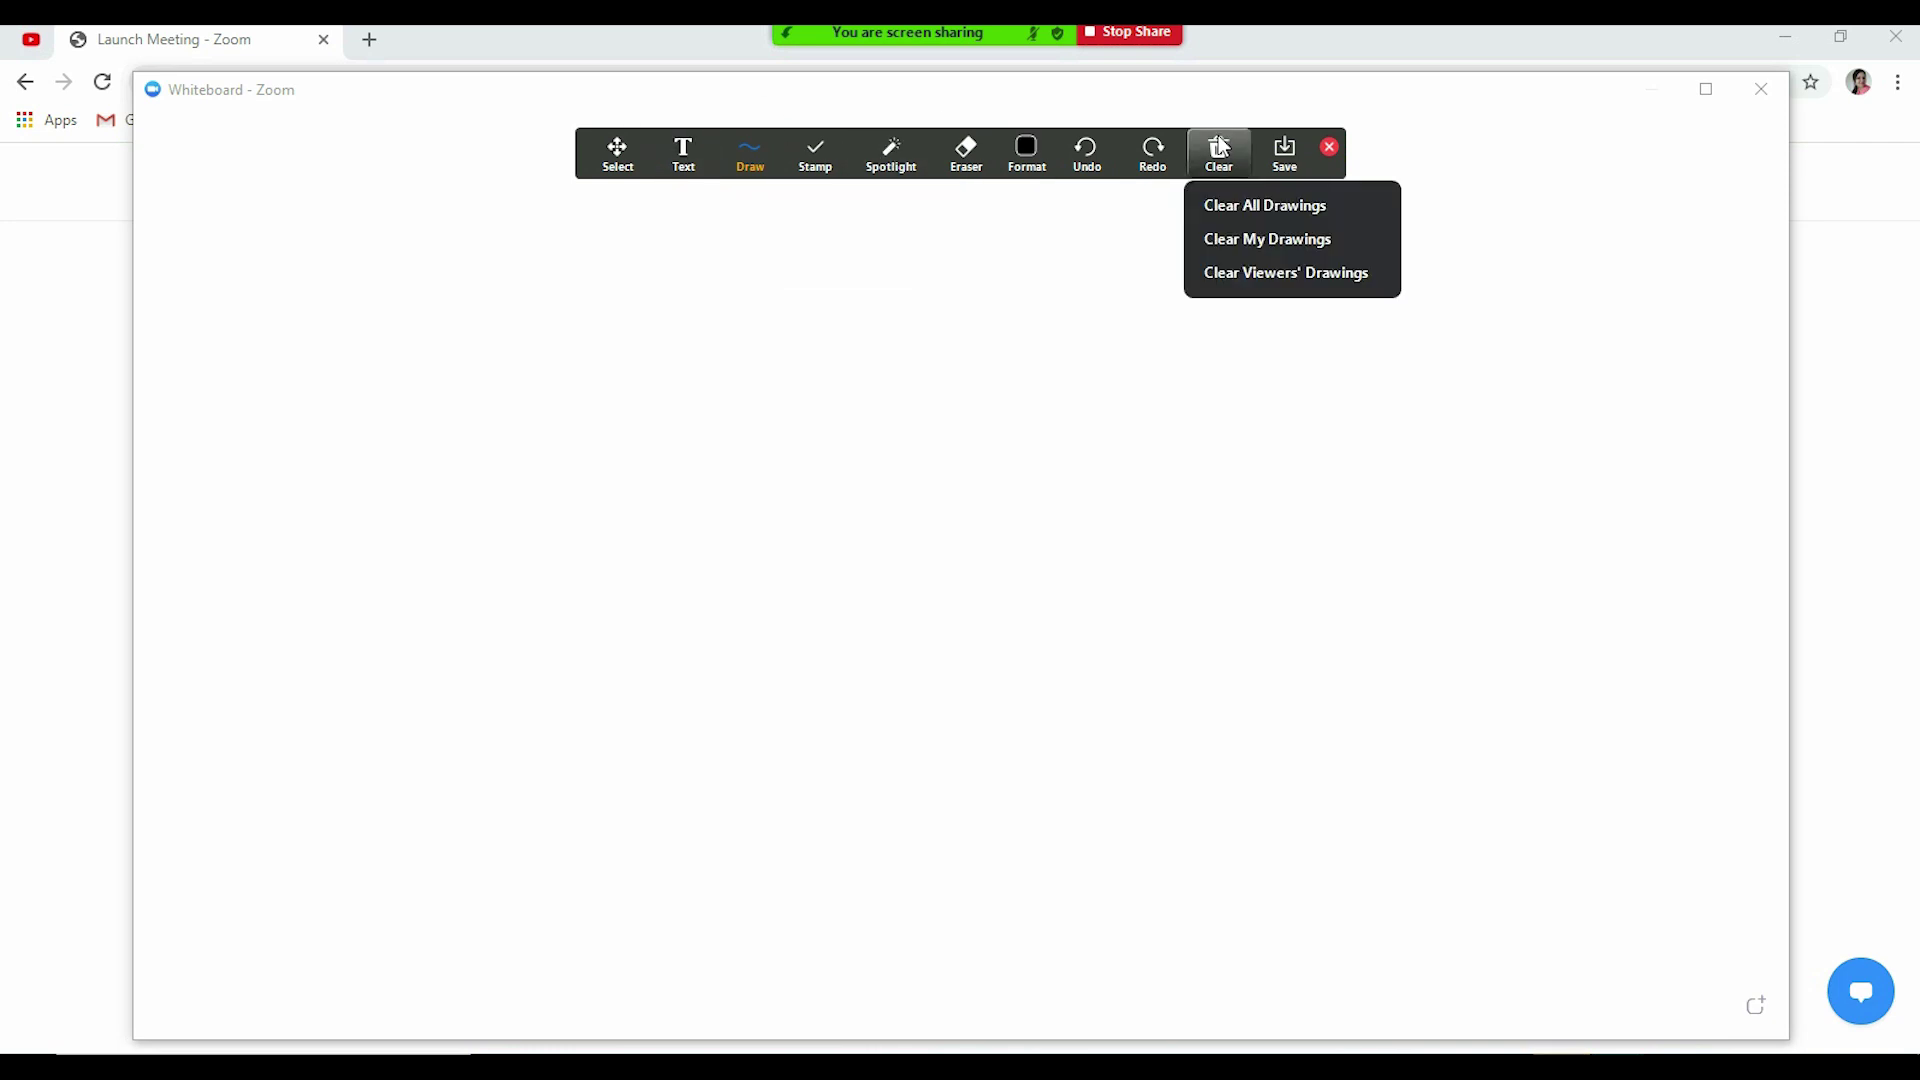
pyautogui.click(969, 67)
pyautogui.click(944, 82)
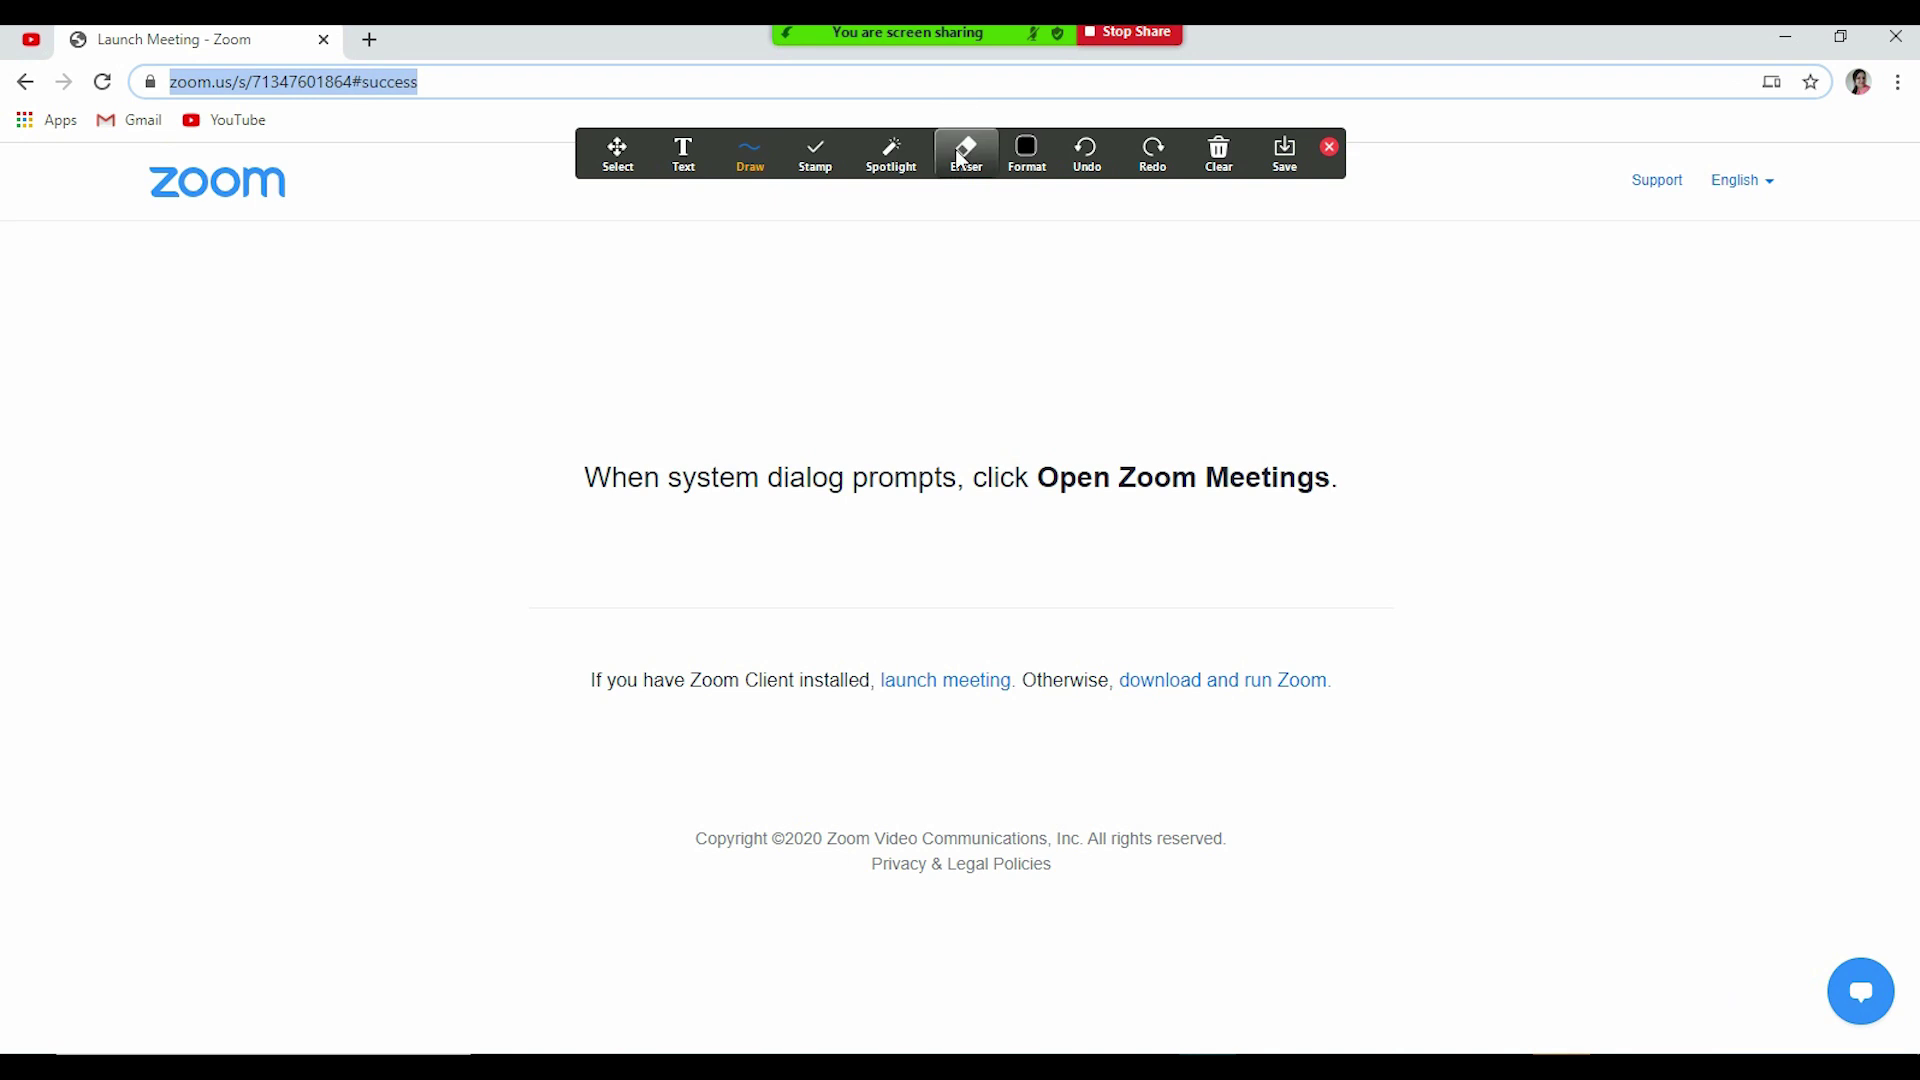
pyautogui.click(643, 44)
pyautogui.click(643, 44)
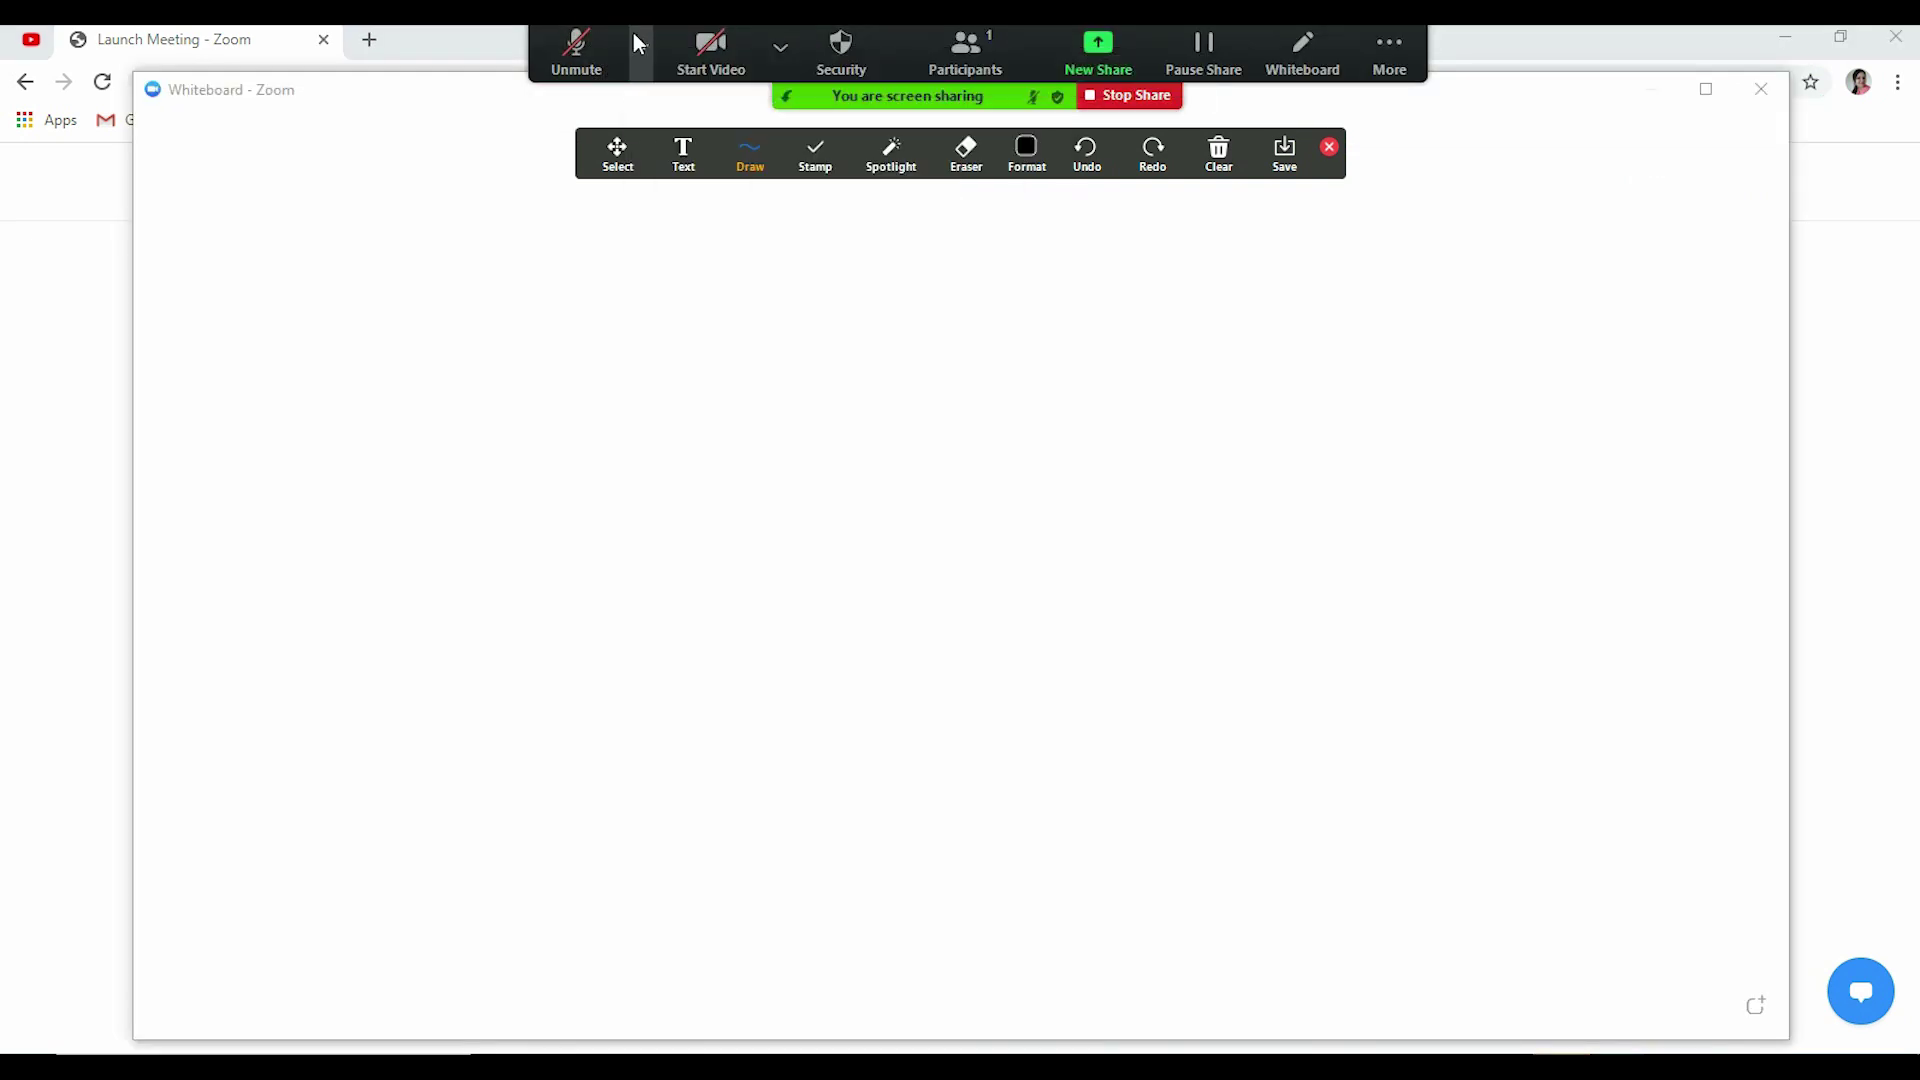
pyautogui.click(646, 44)
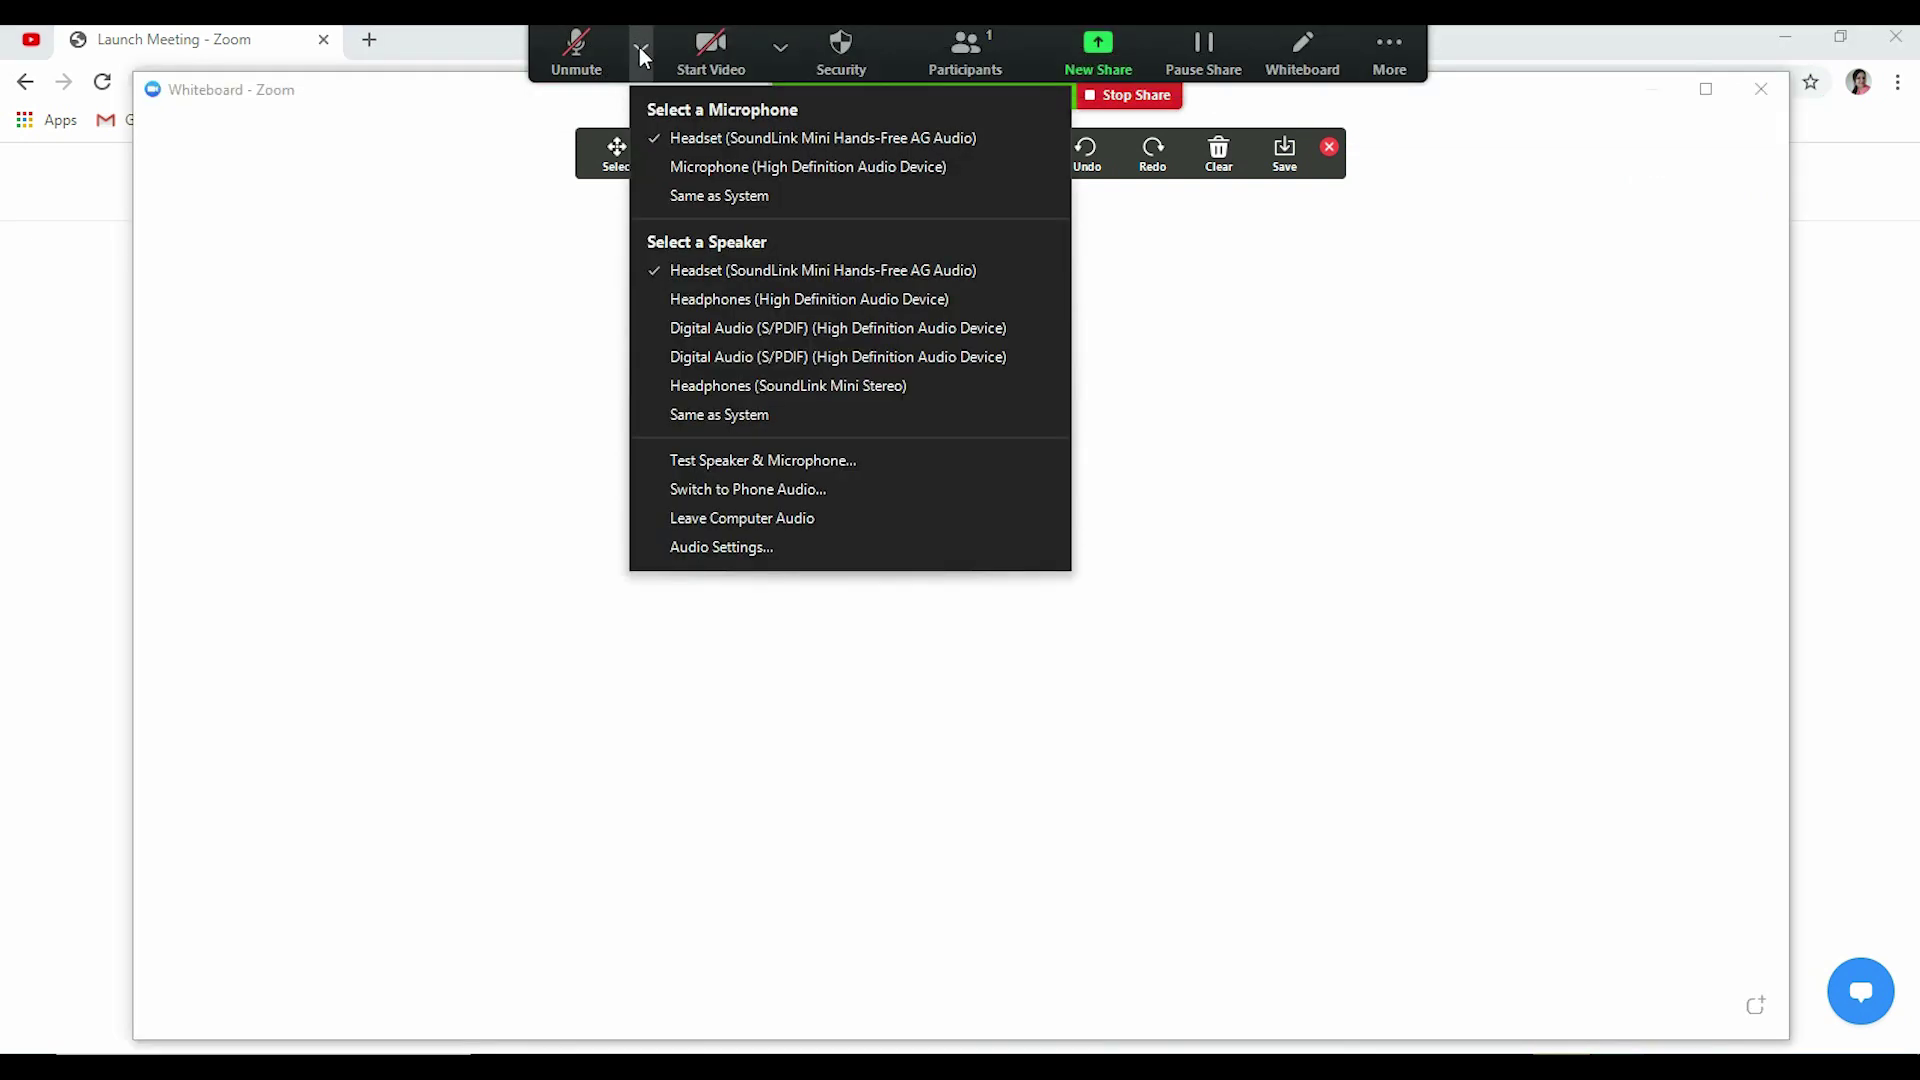
pyautogui.click(639, 46)
pyautogui.click(781, 47)
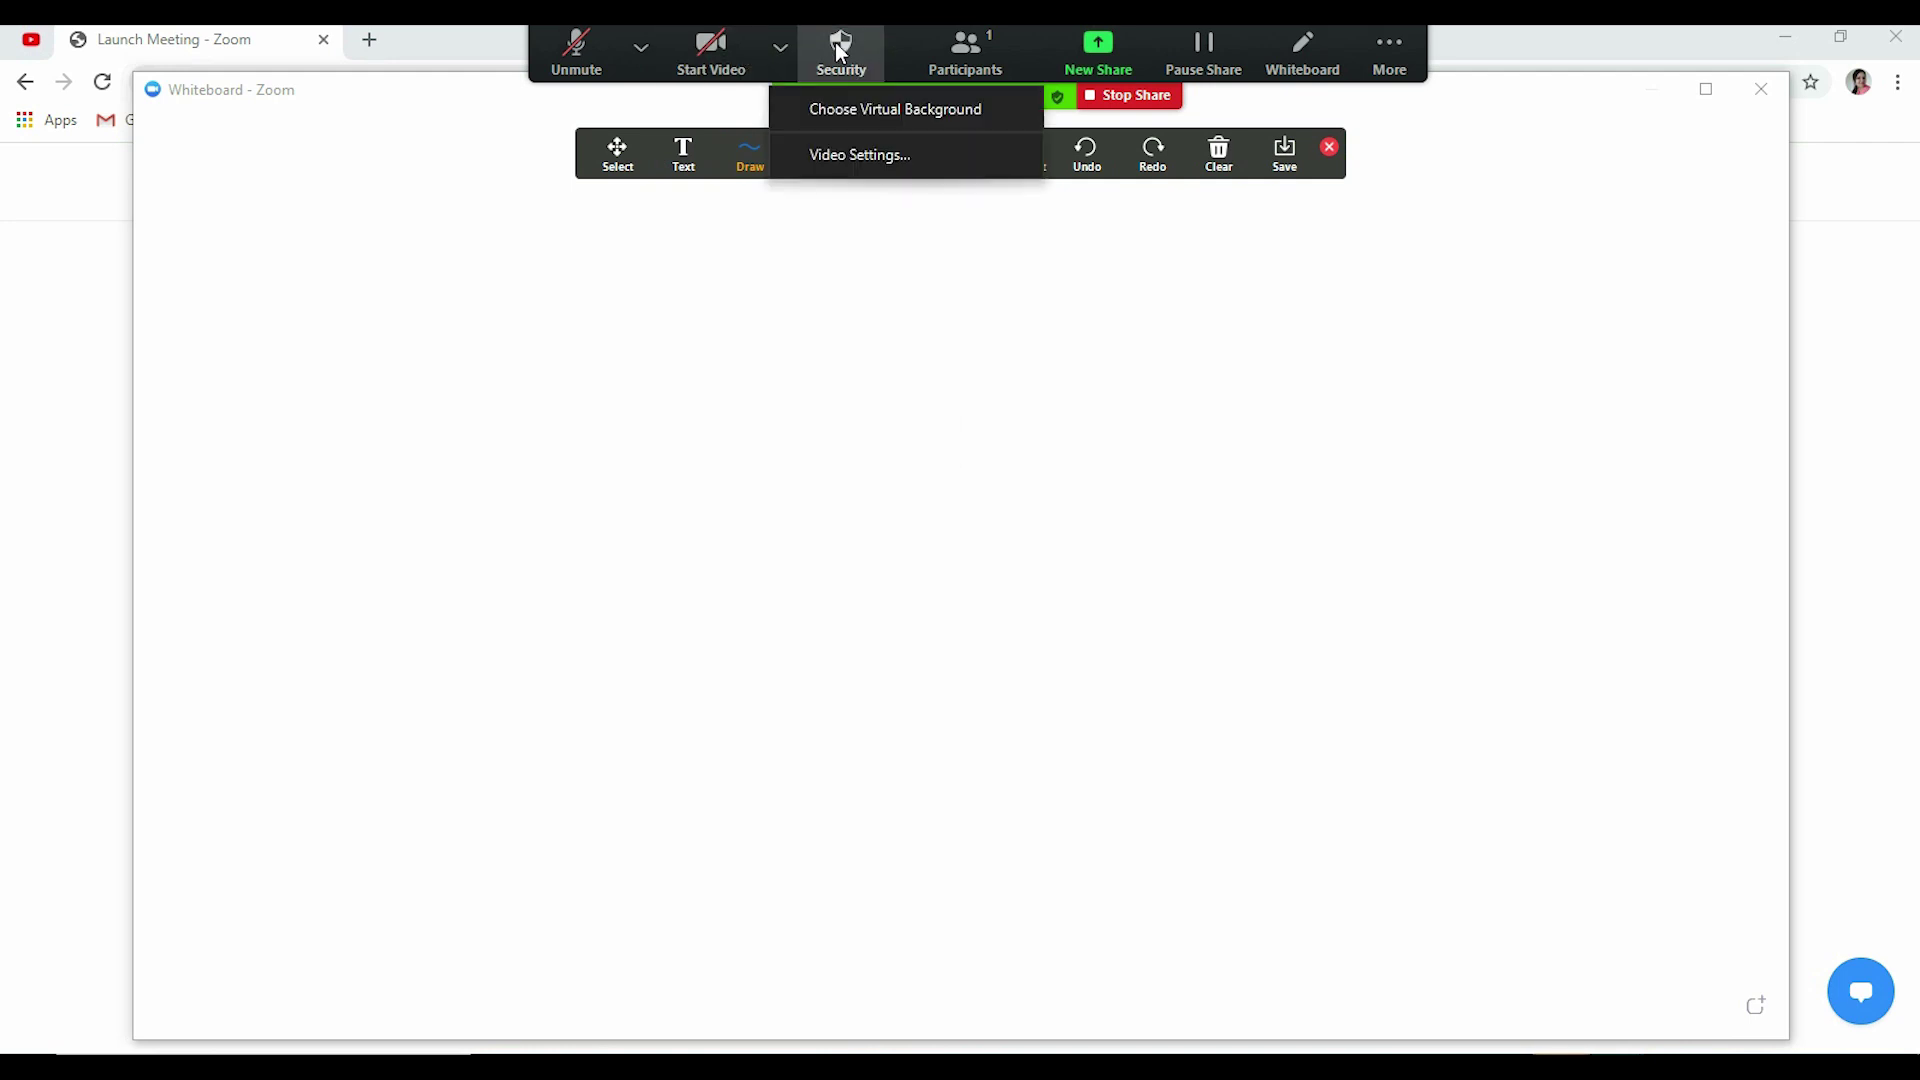
# - Disallow participants from unmuting themselves and from annotating on shared content in the meeting's security options
pyautogui.click(841, 51)
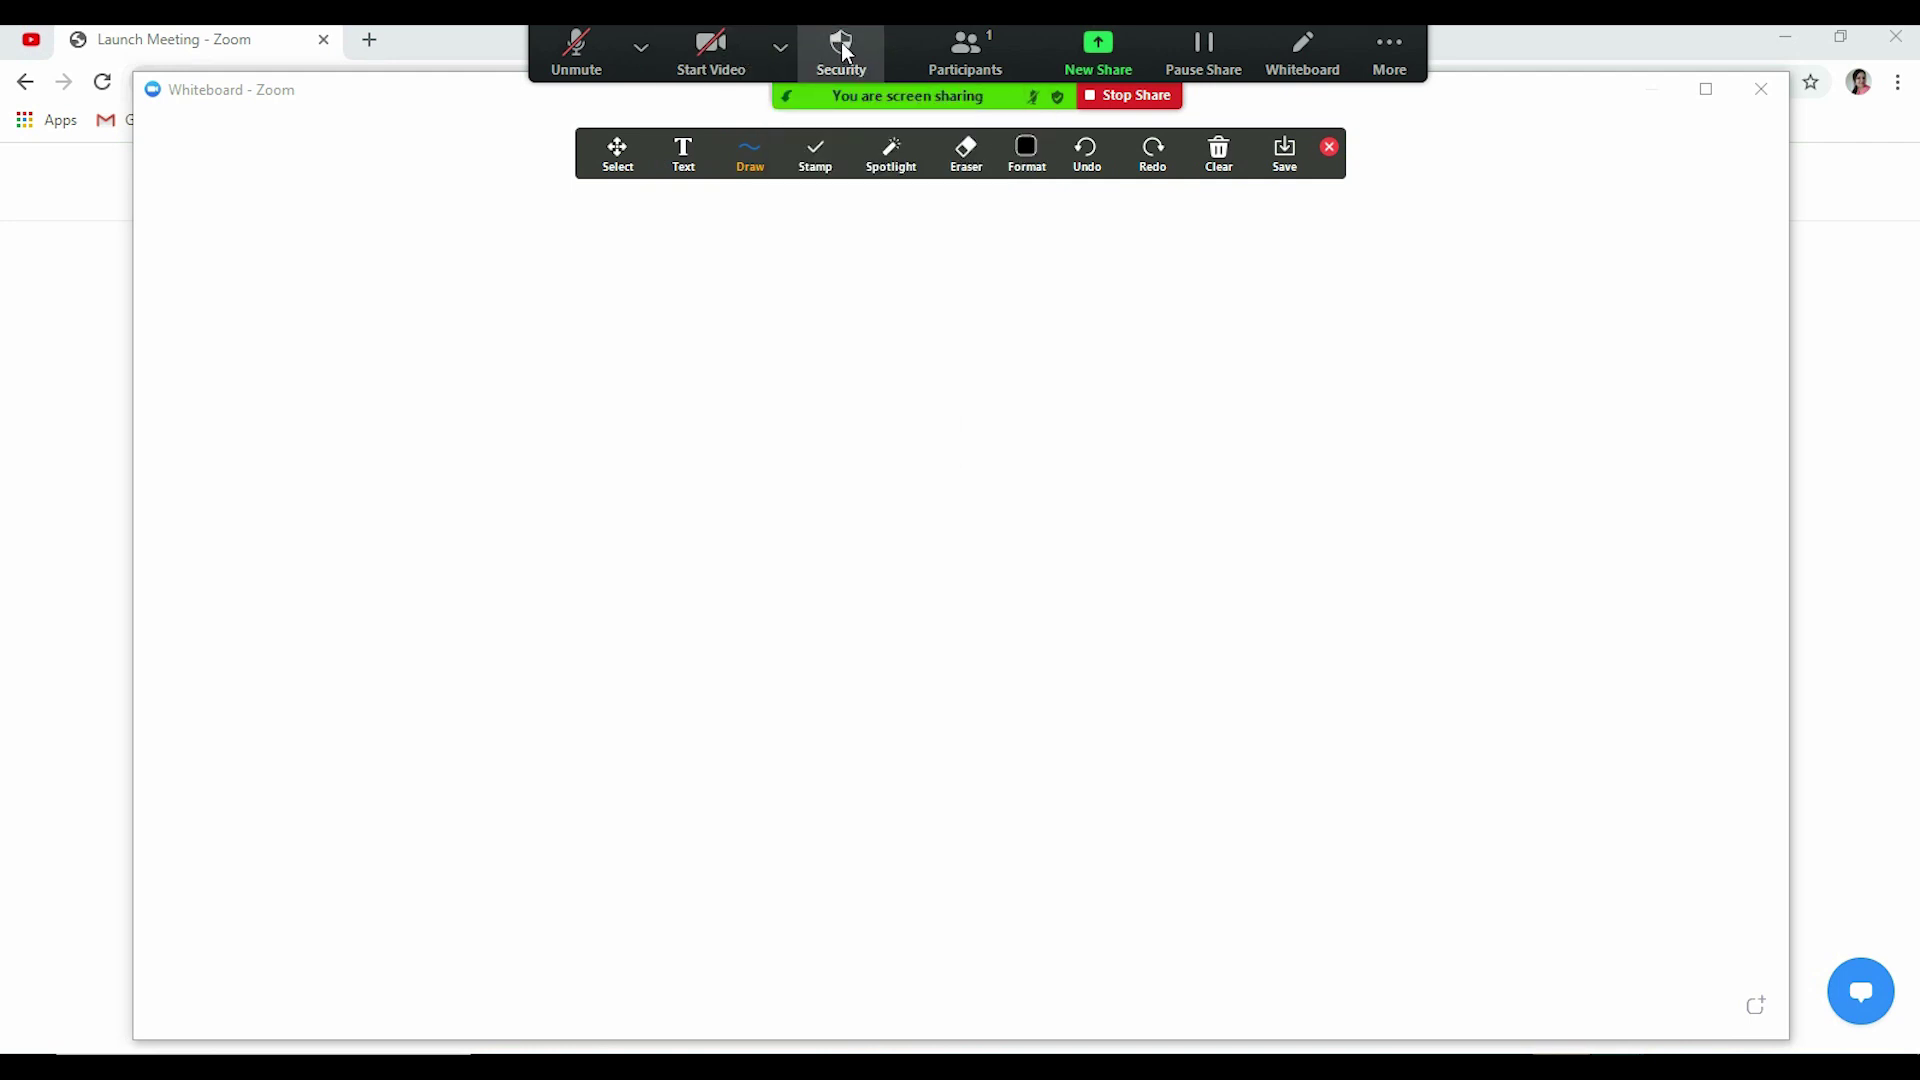
pyautogui.click(847, 53)
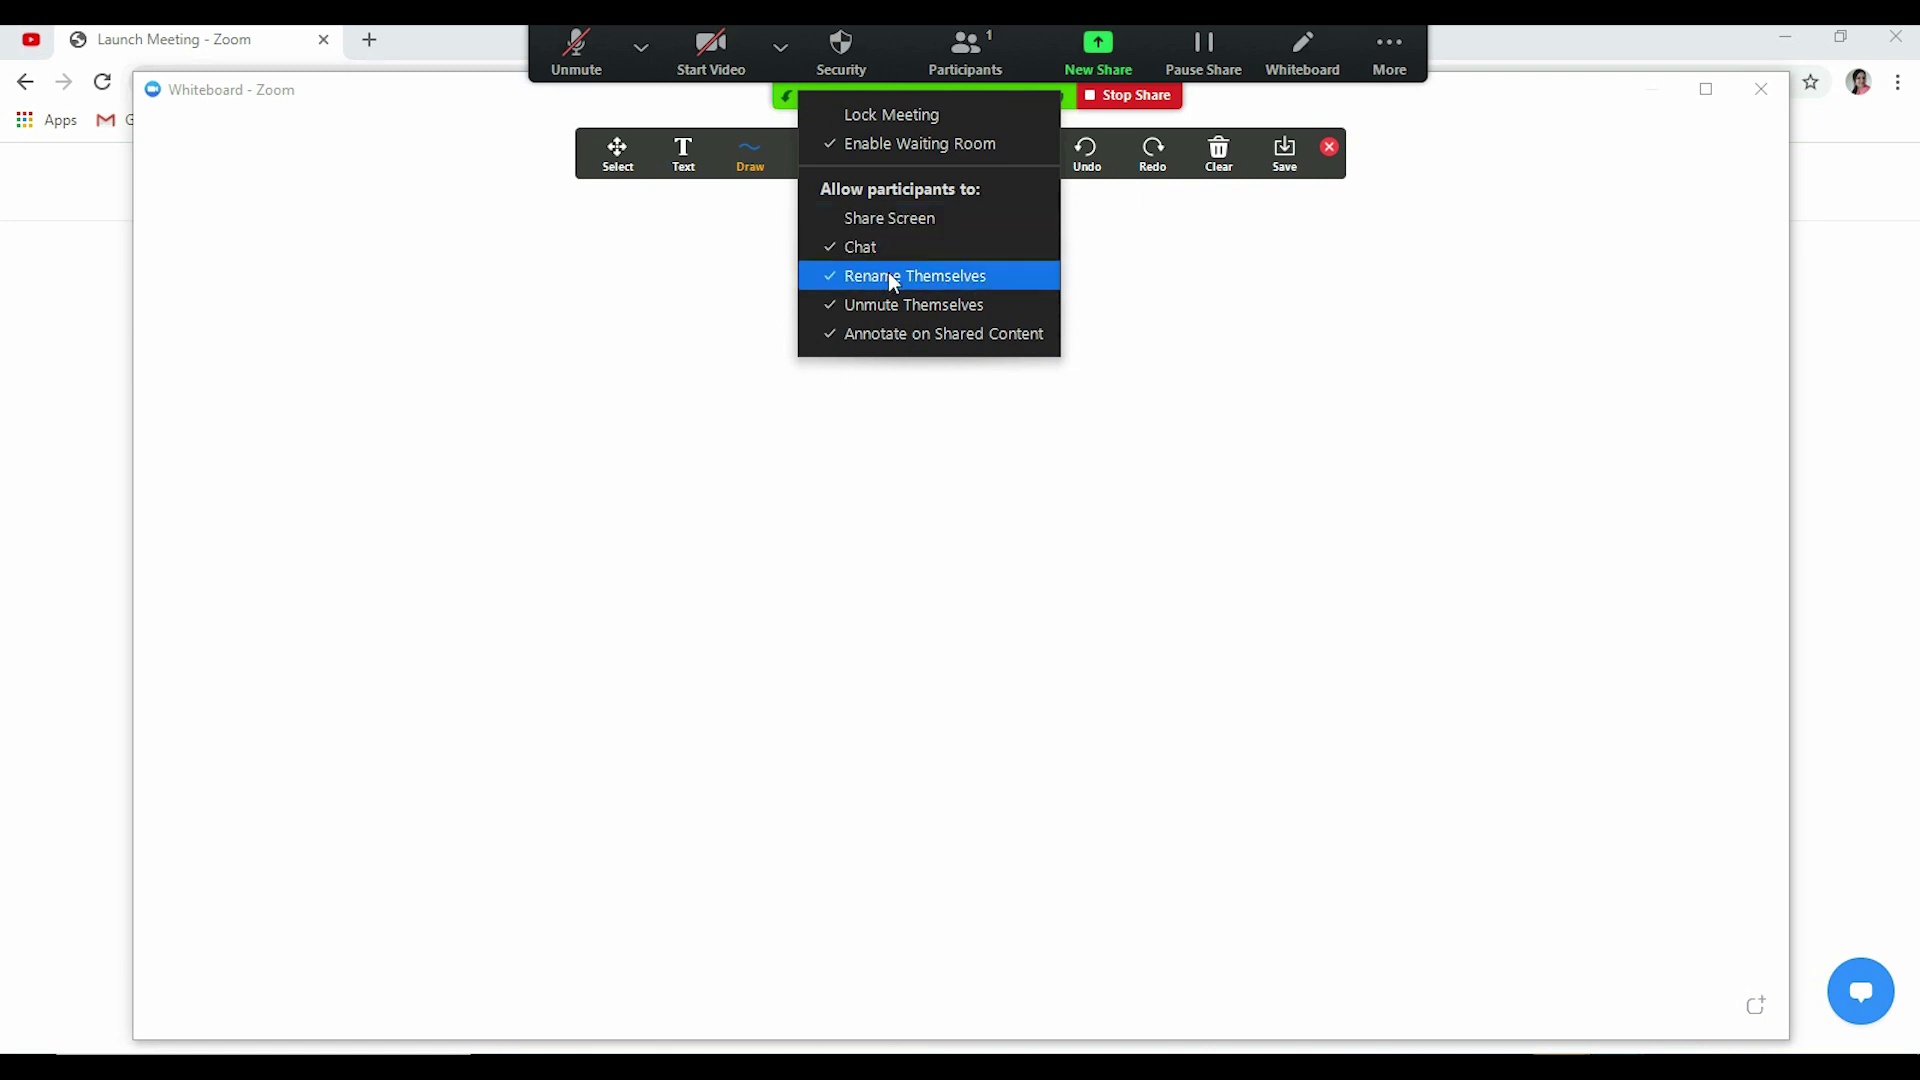
pyautogui.click(848, 306)
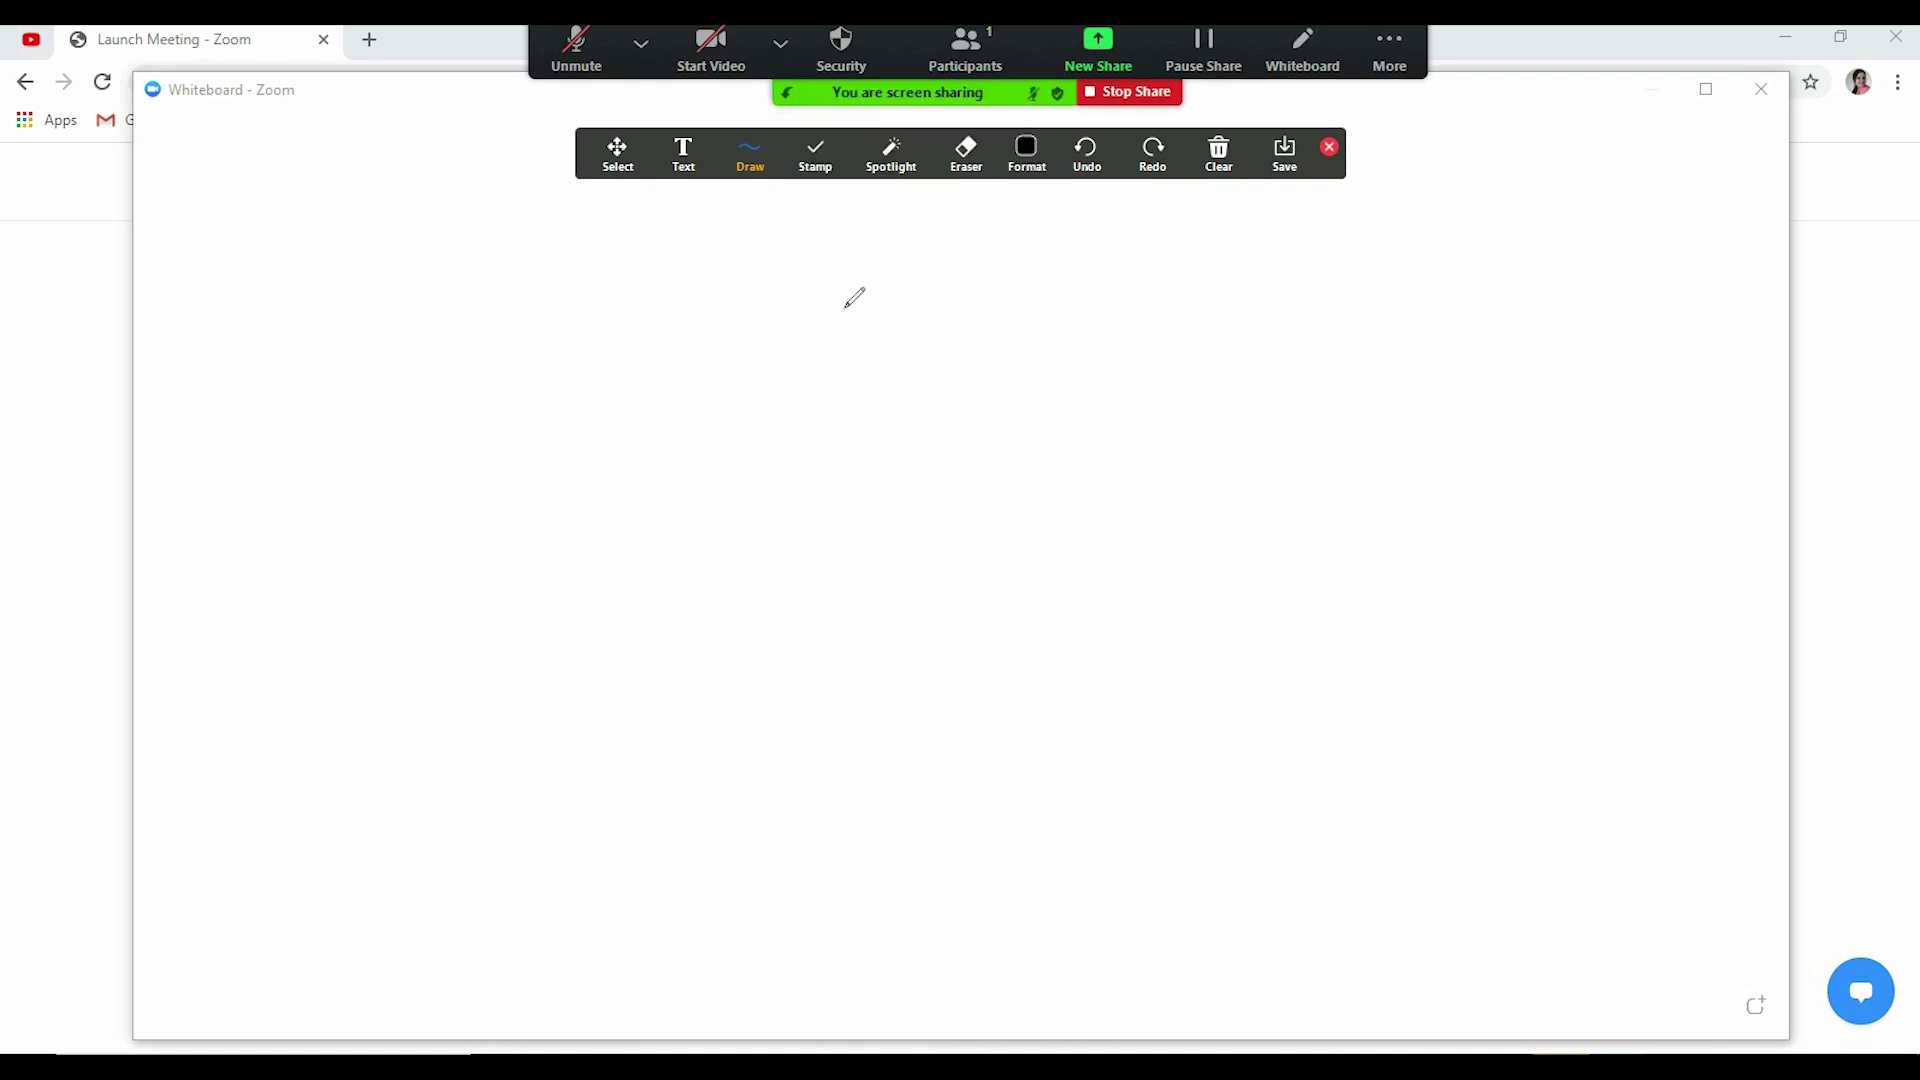
pyautogui.click(855, 52)
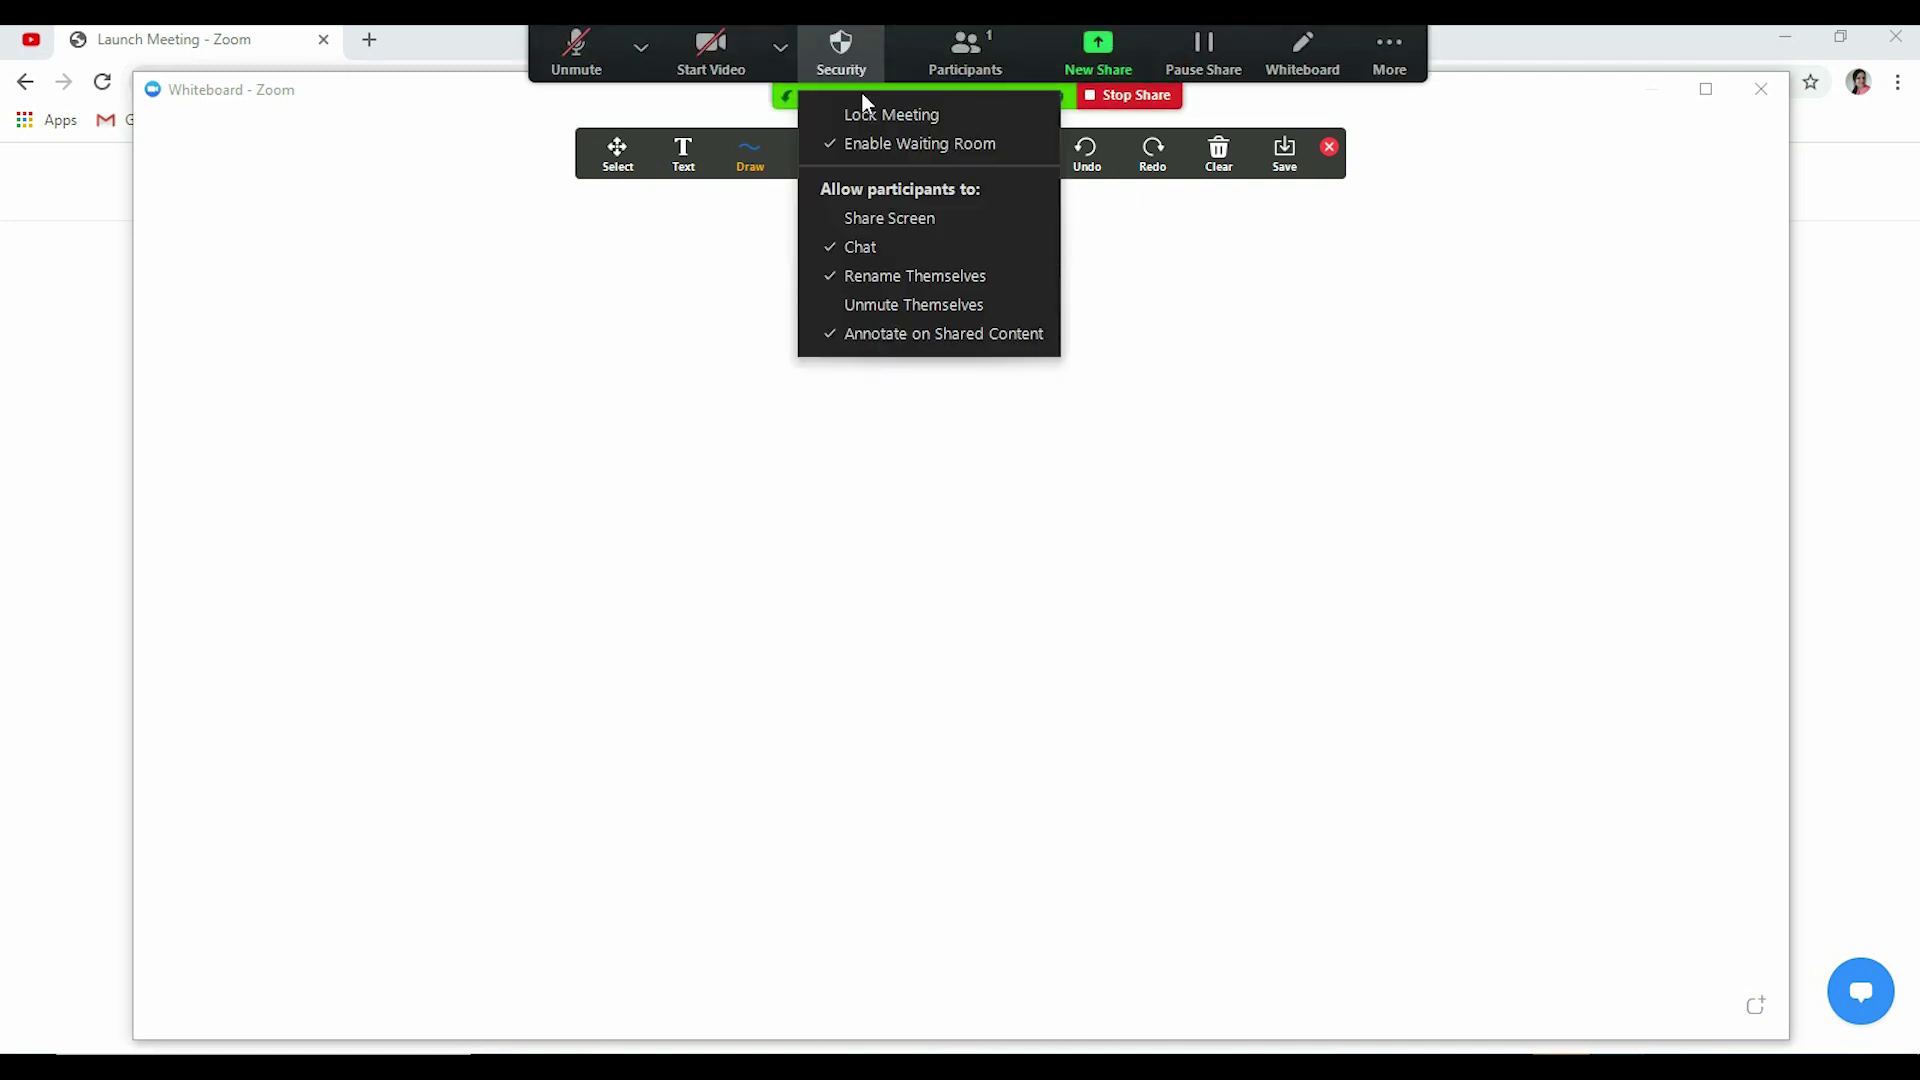
pyautogui.click(872, 335)
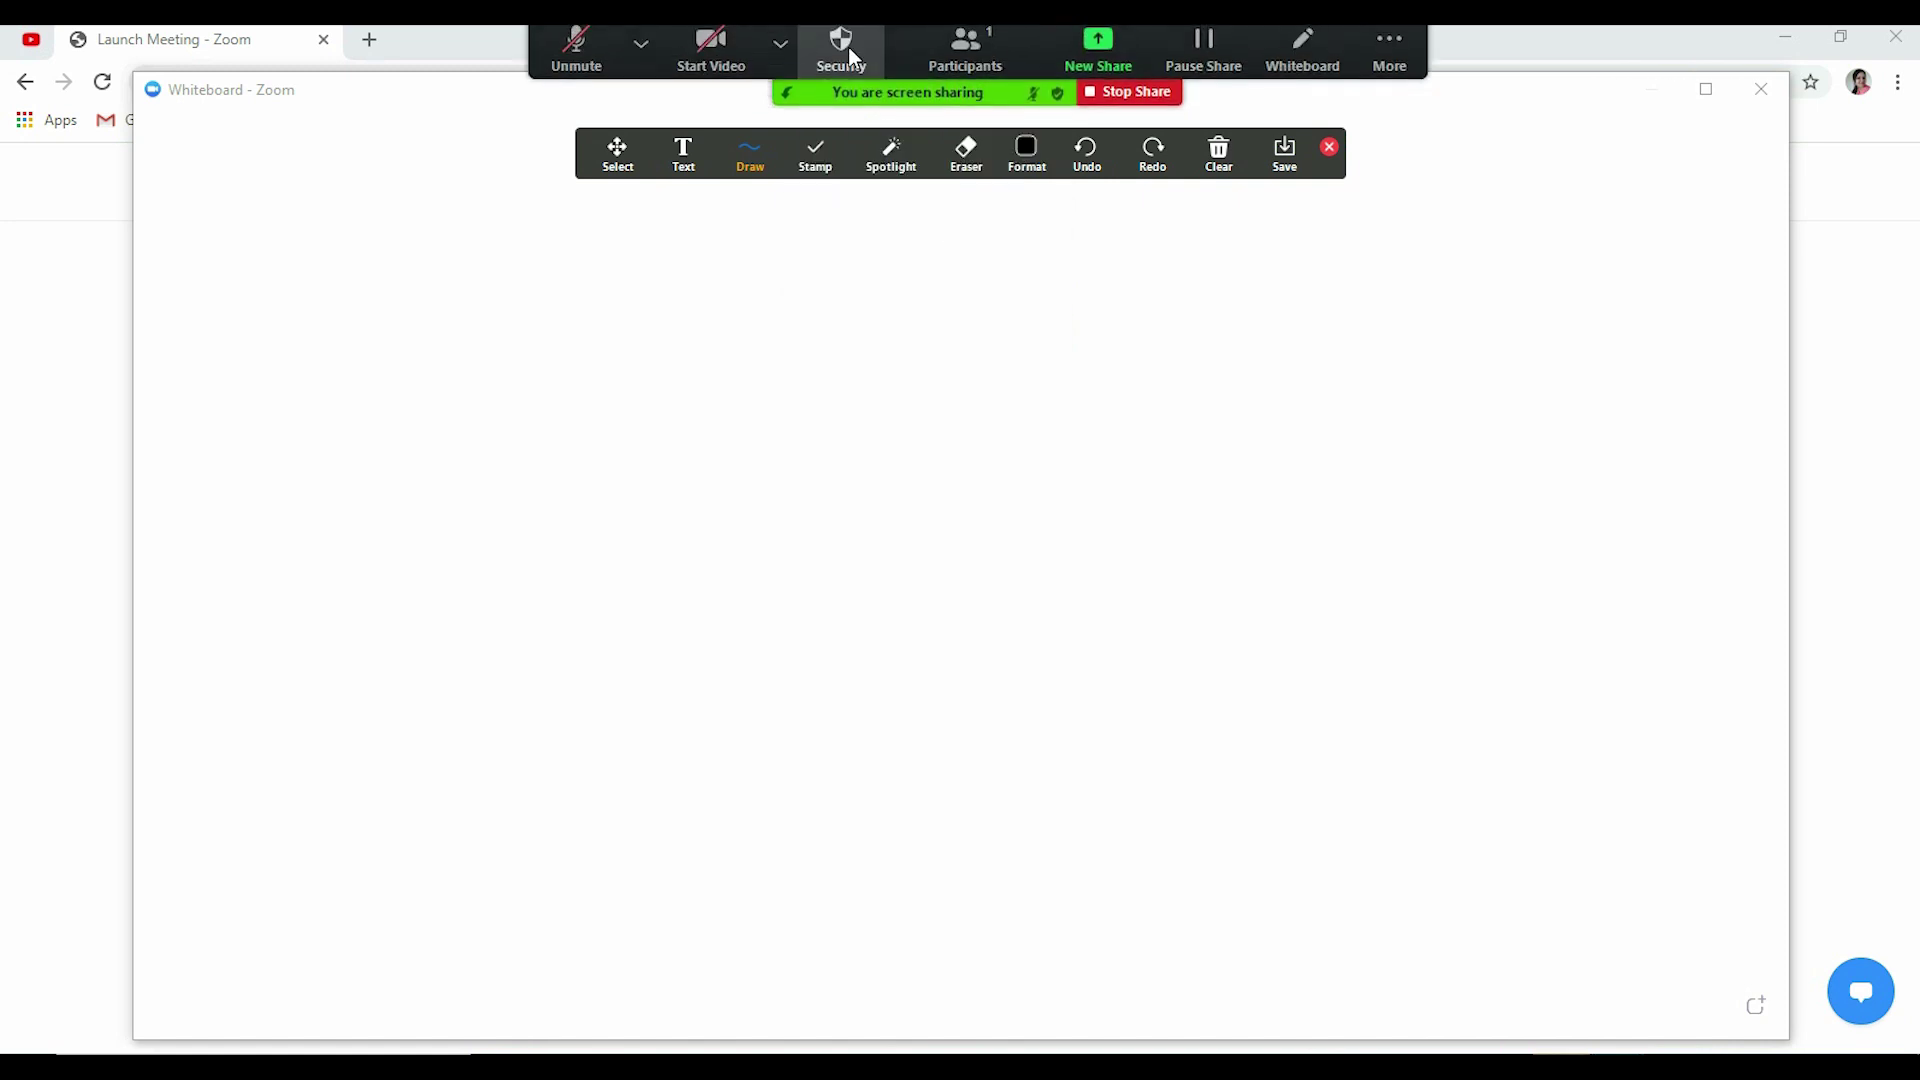
# - Review the meeting's security options and the additional sharing and meeting options
pyautogui.click(849, 52)
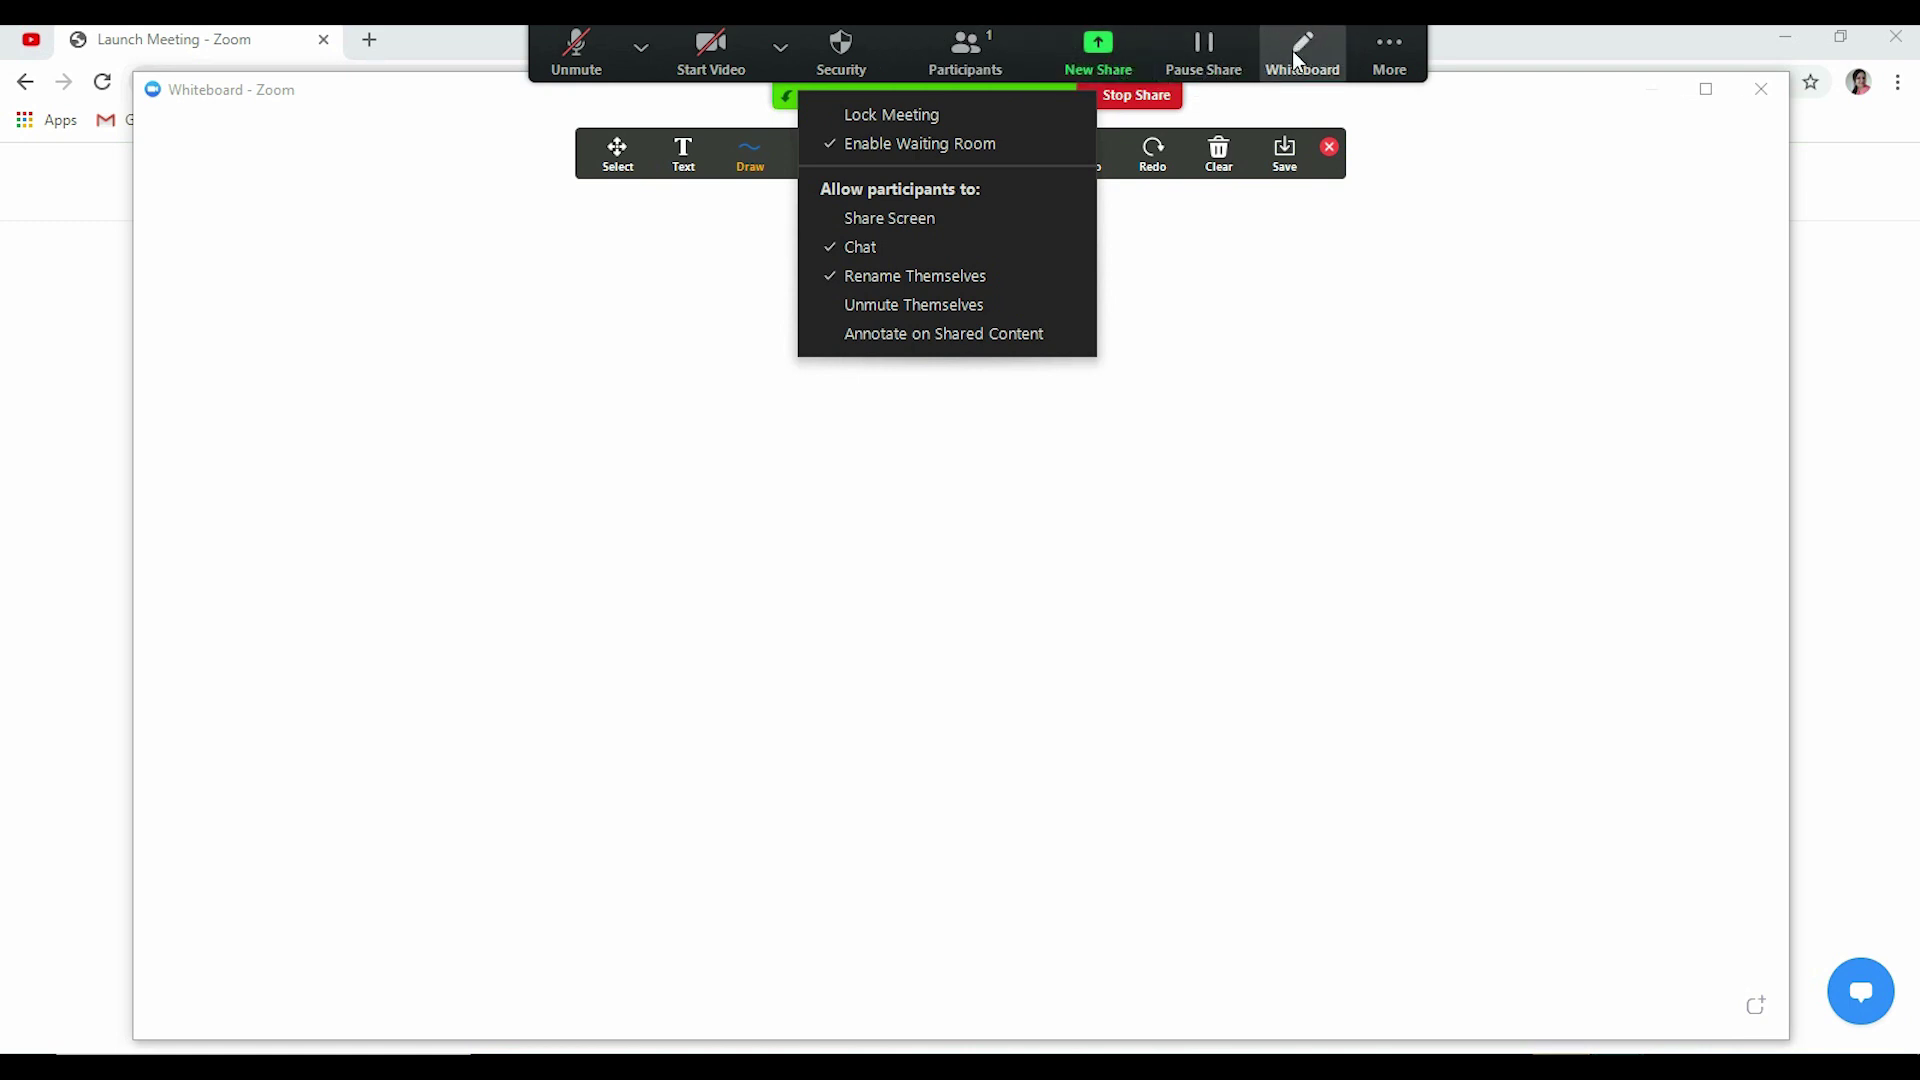
pyautogui.click(1390, 50)
pyautogui.click(1430, 60)
pyautogui.click(1392, 50)
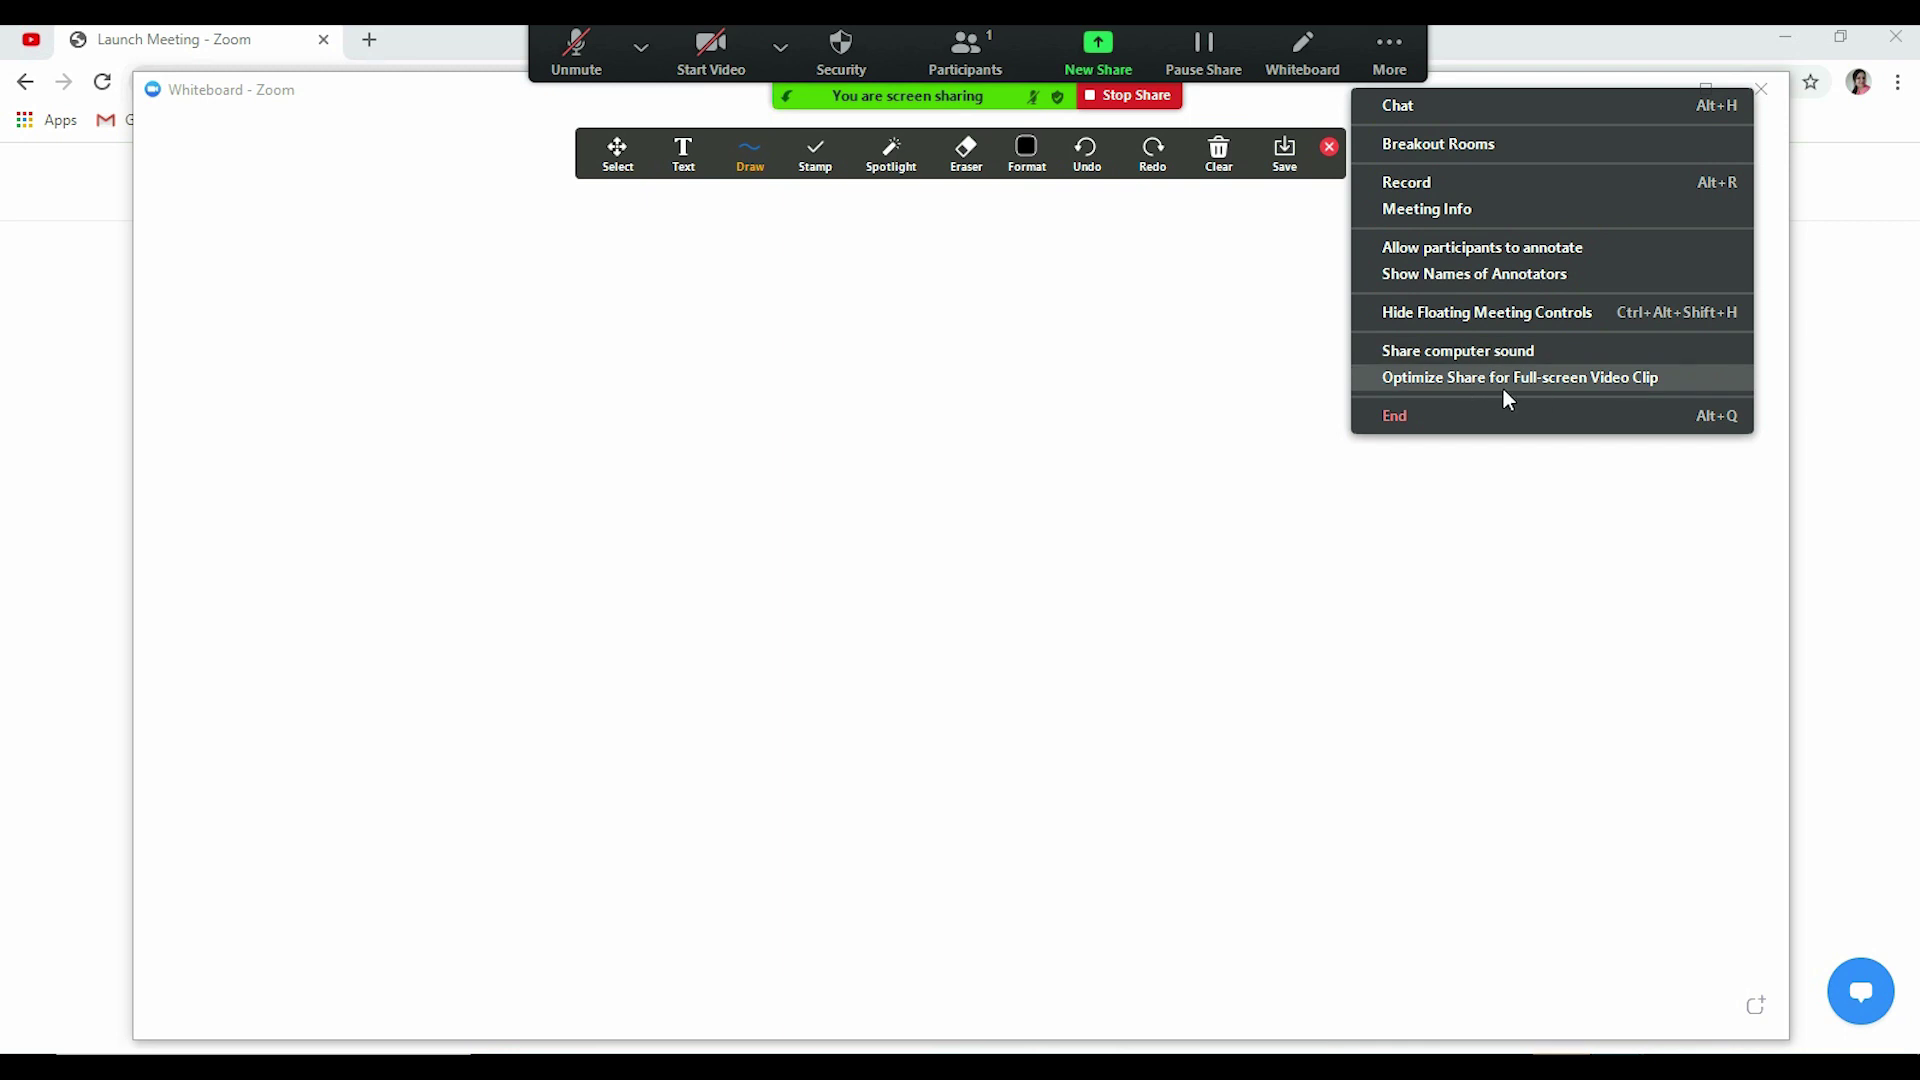
pyautogui.click(659, 217)
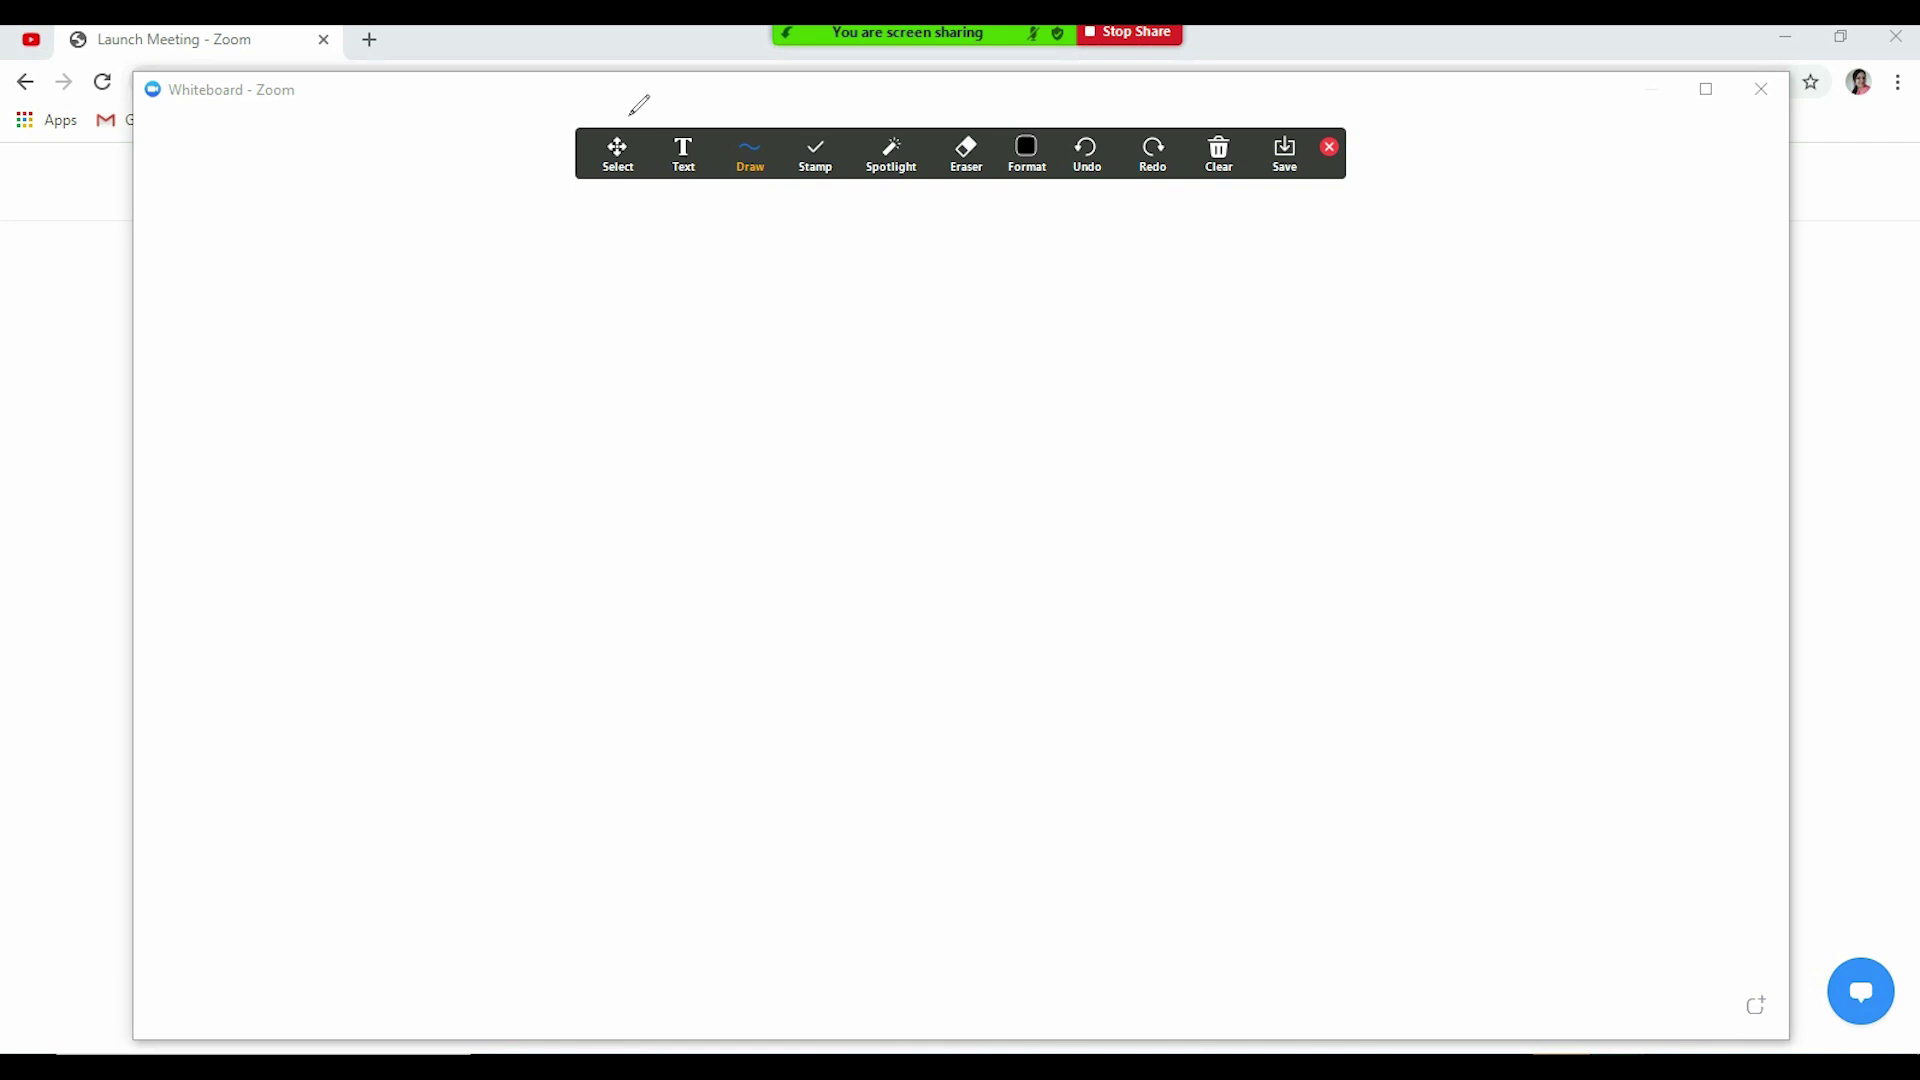
# - Add the text heading "Personification - Literary device" near the whiteboard's upper left area
pyautogui.click(690, 163)
pyautogui.click(386, 252)
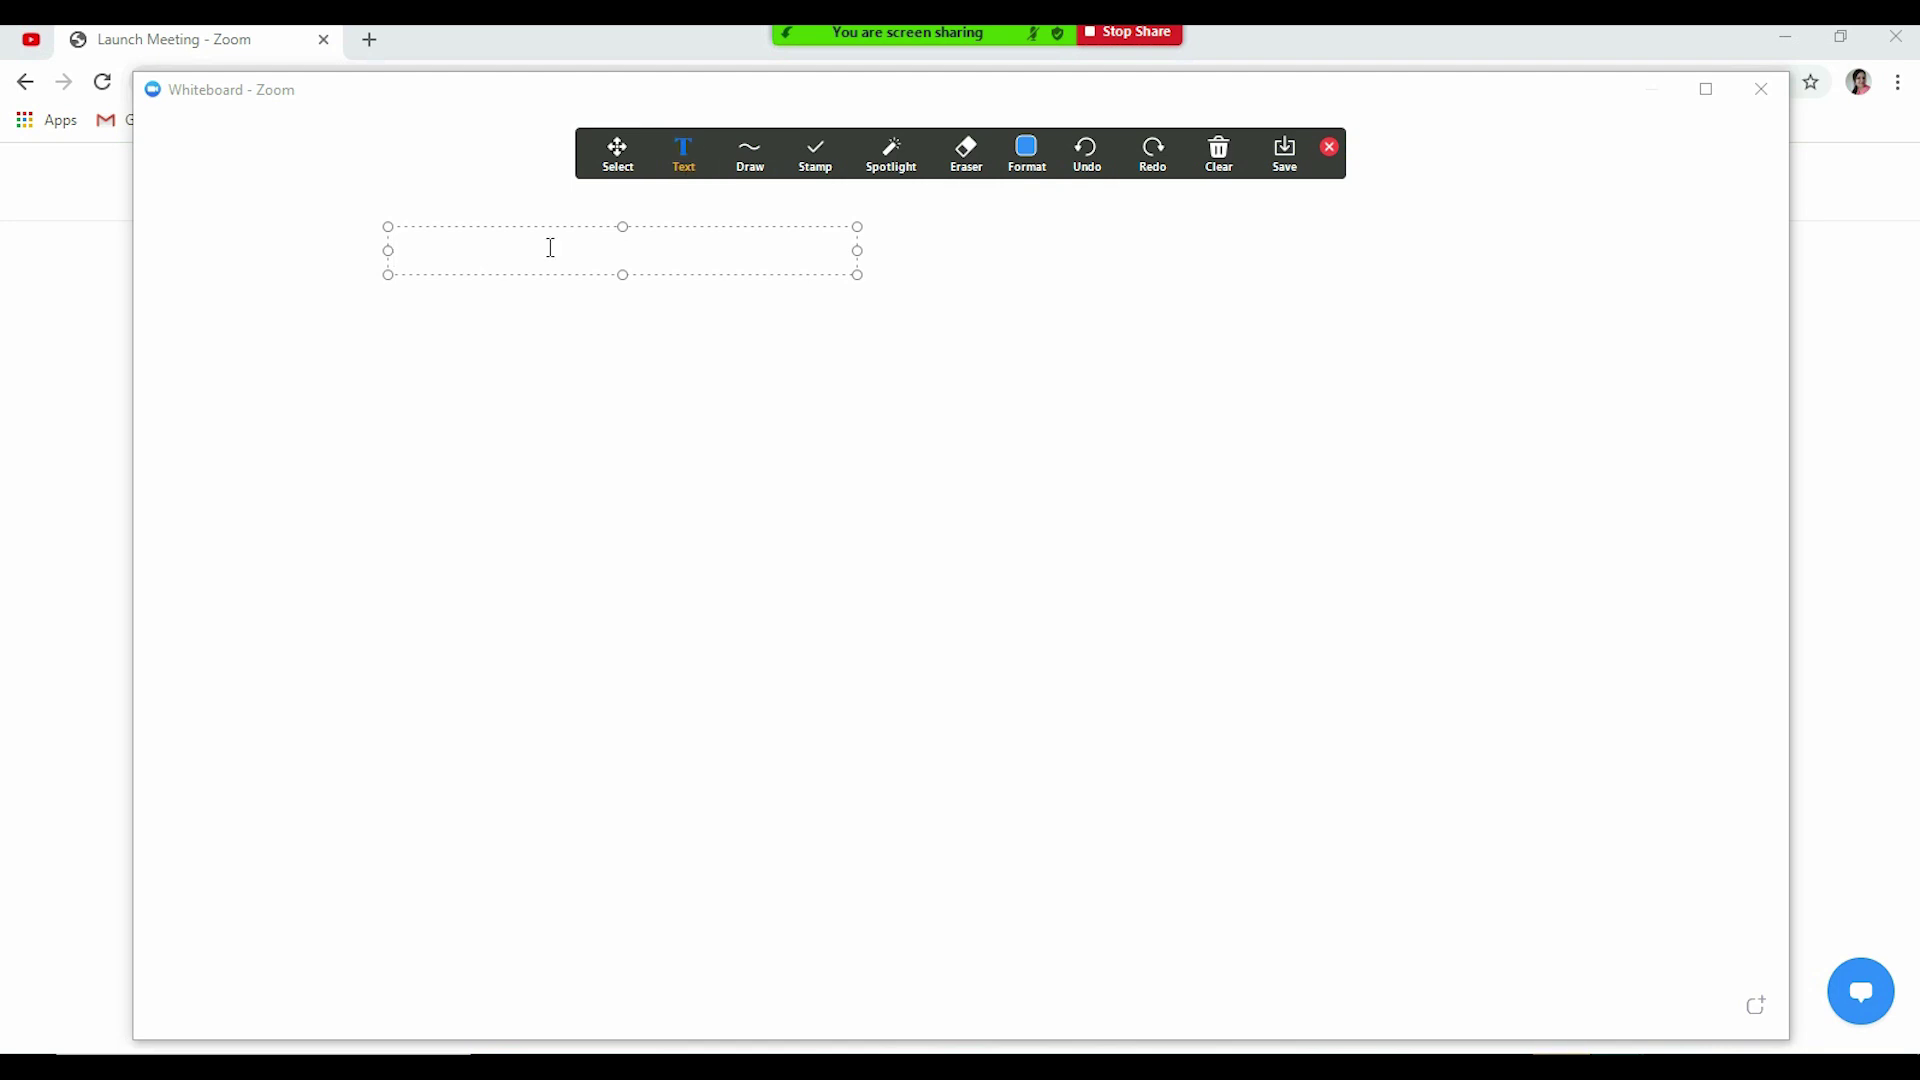
pyautogui.write('Personification')
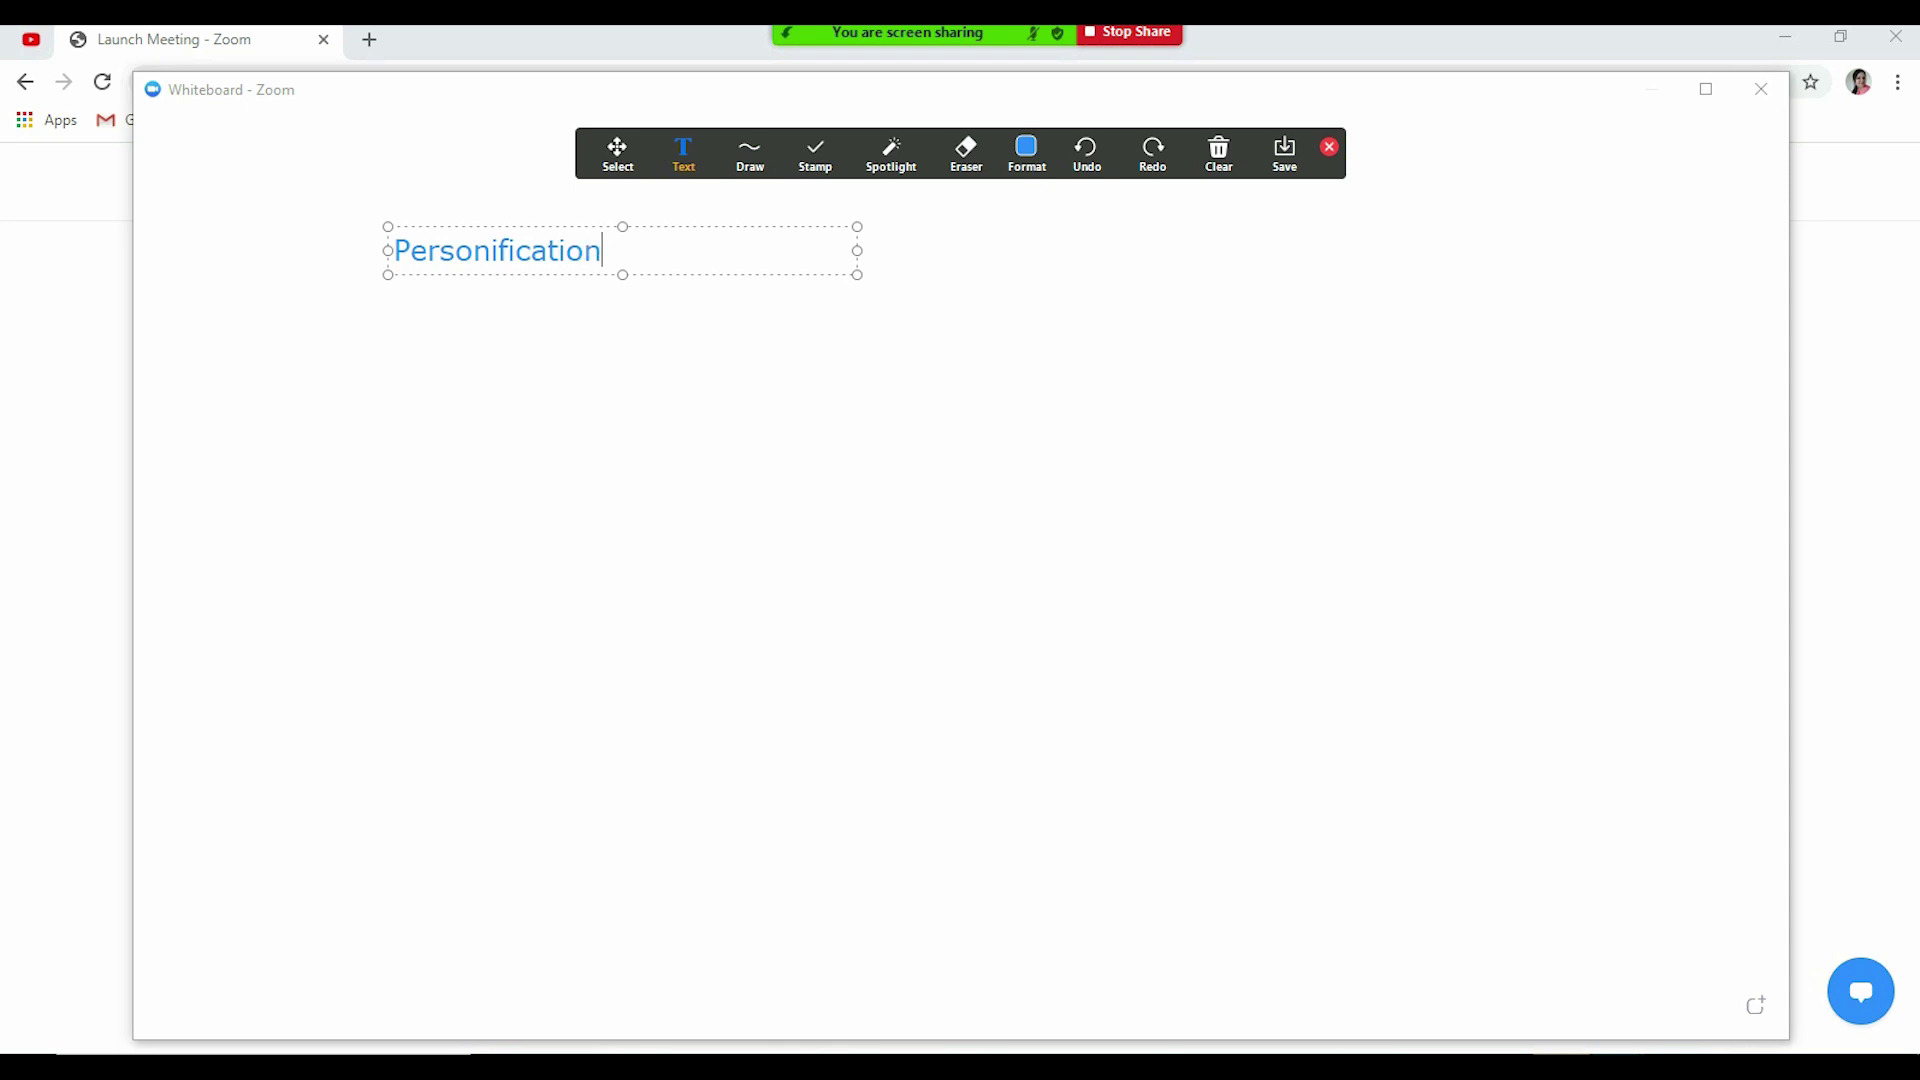
pyautogui.write(' - Literary device')
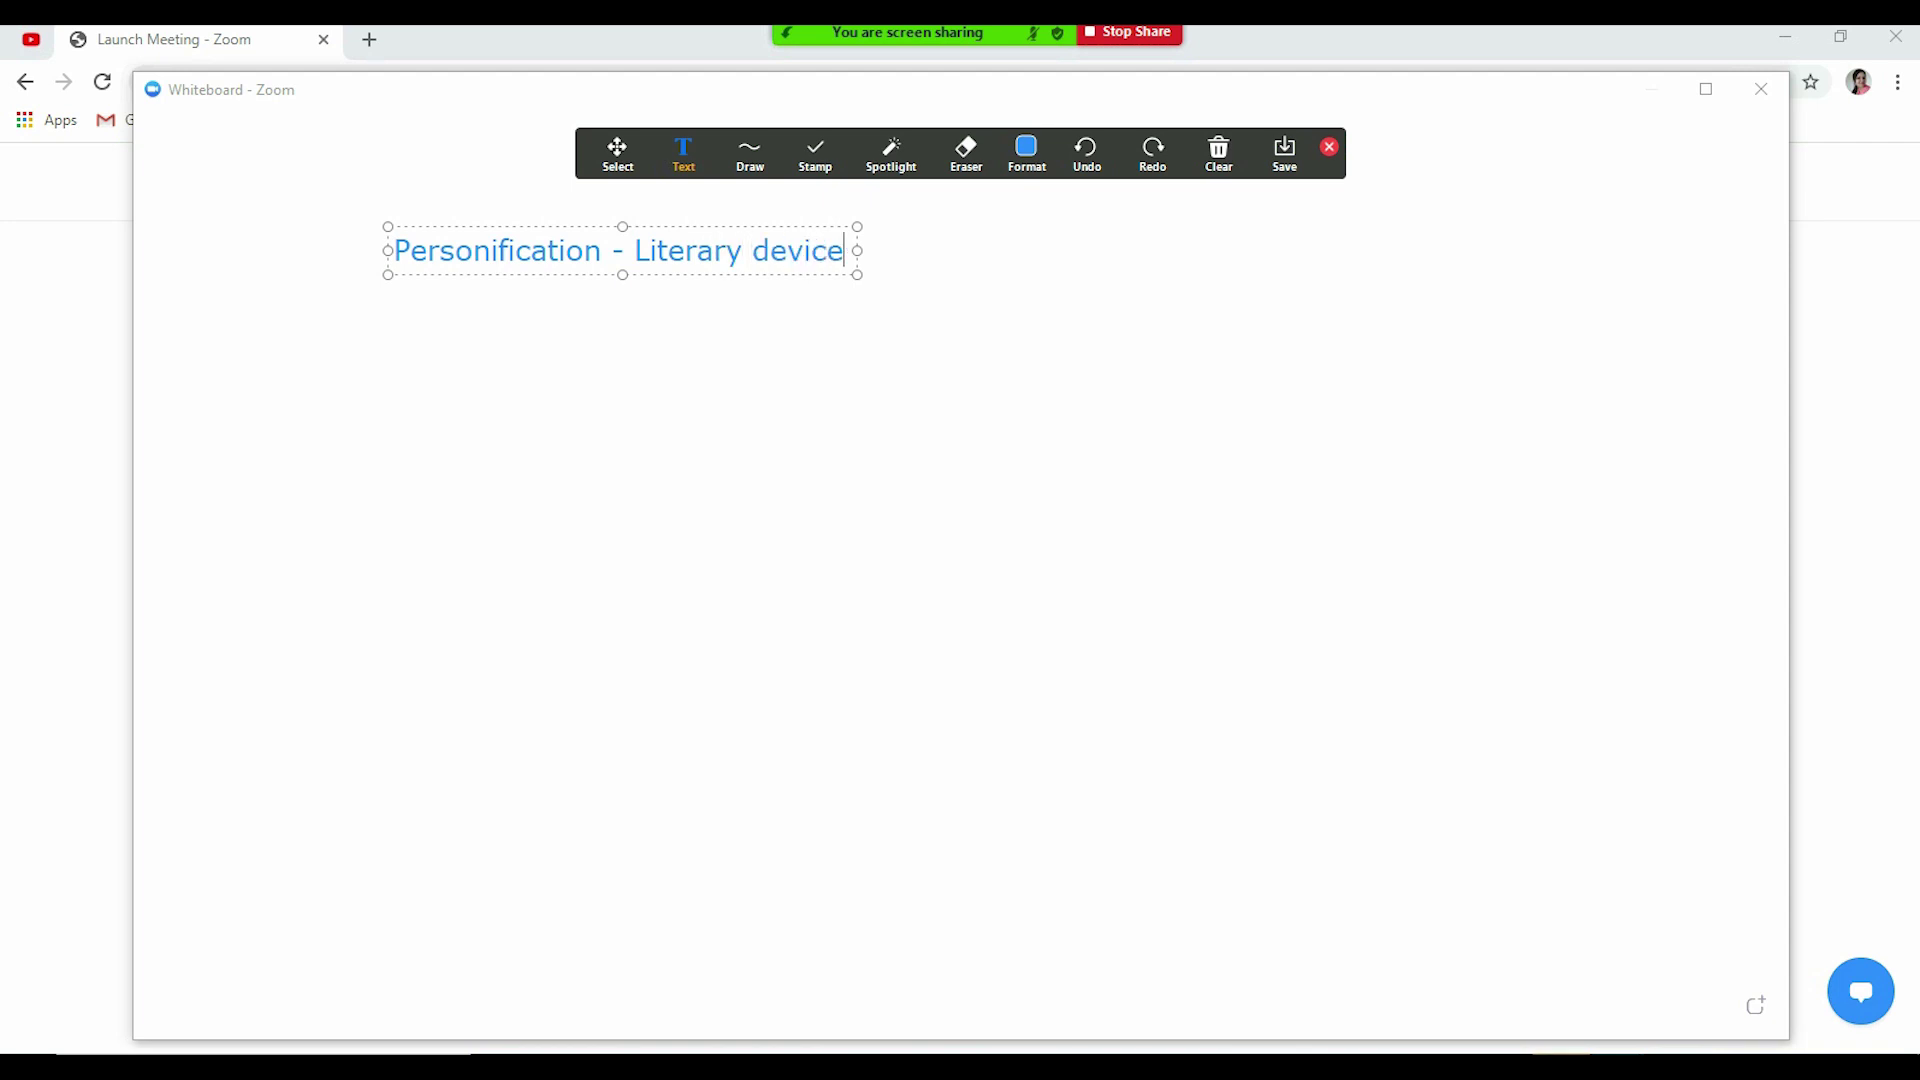
pyautogui.press('Return')
# - Add two example lines below the heading: "1. The sun smiled ....." and "2, The wind shouted terribly at me...."
pyautogui.write('1. The sun smiled ')
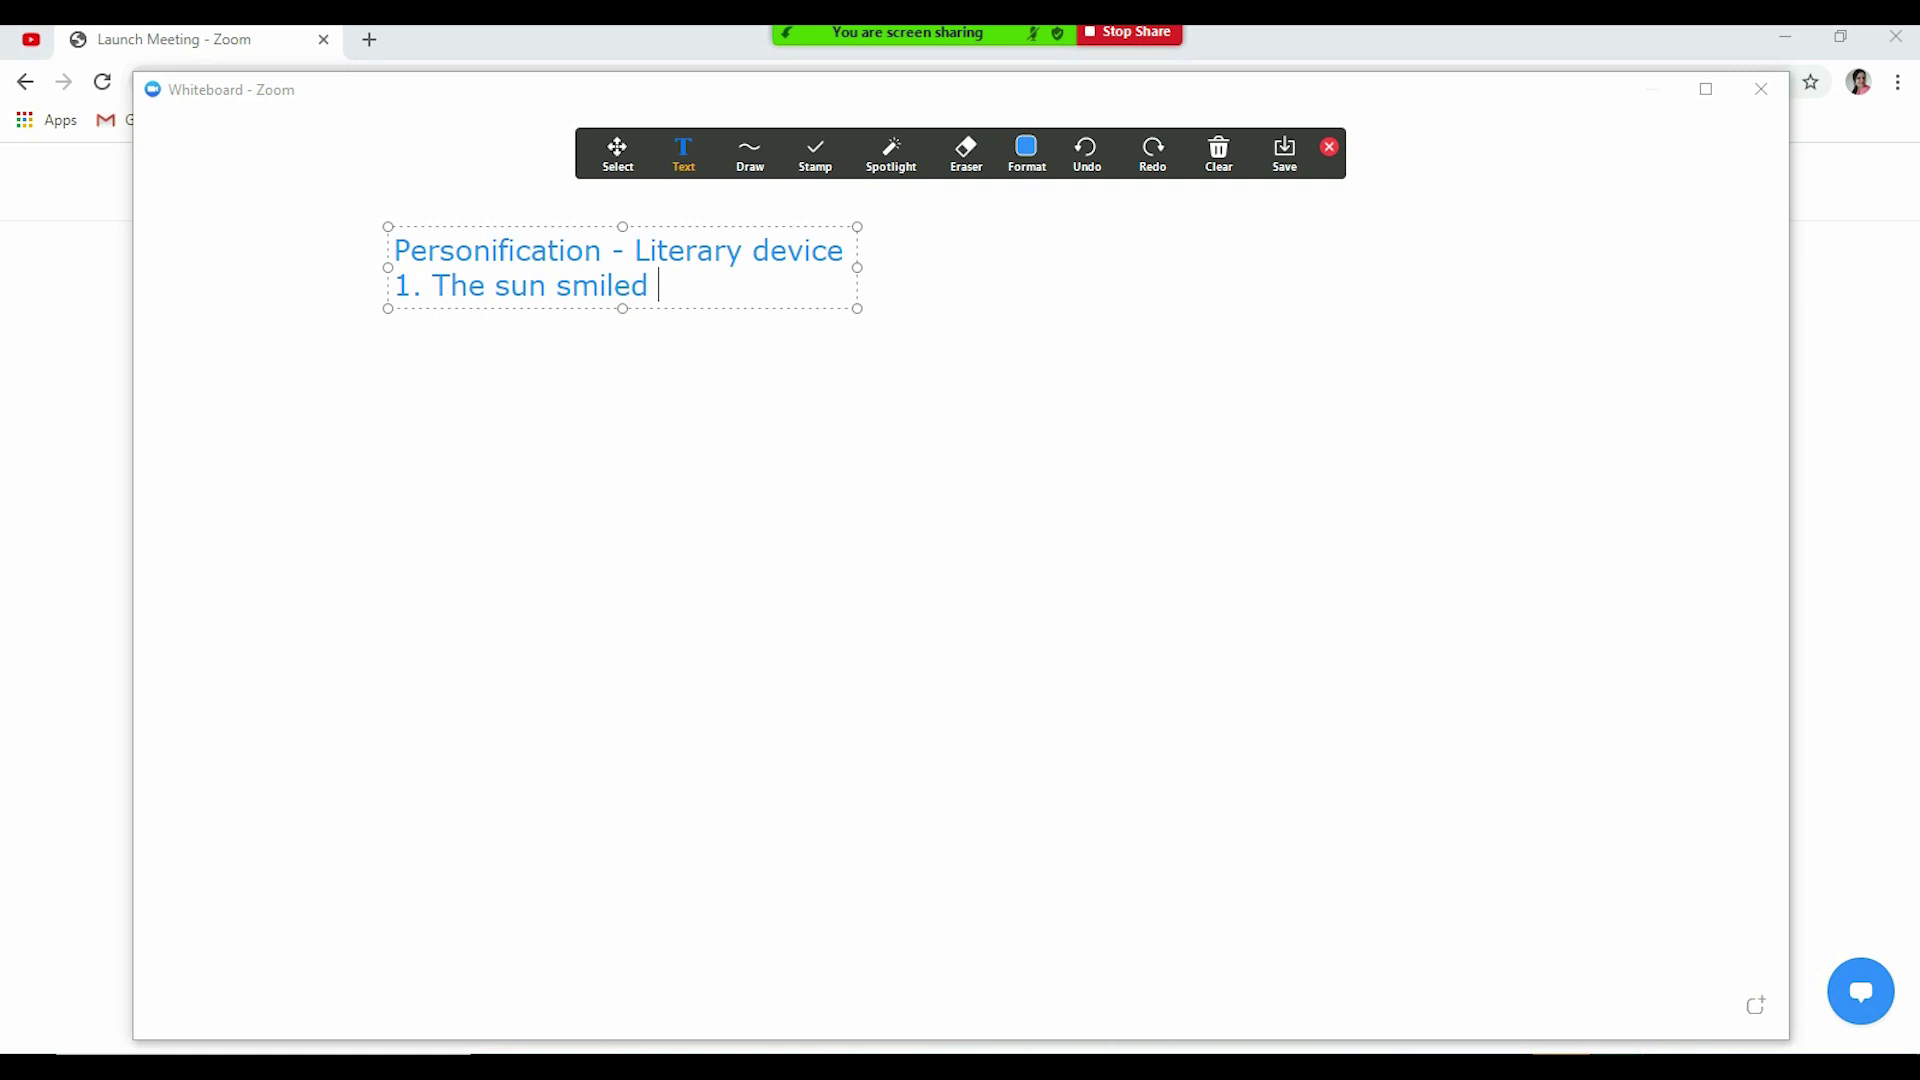
pyautogui.write('.....')
pyautogui.press('Return')
pyautogui.write('2, The ')
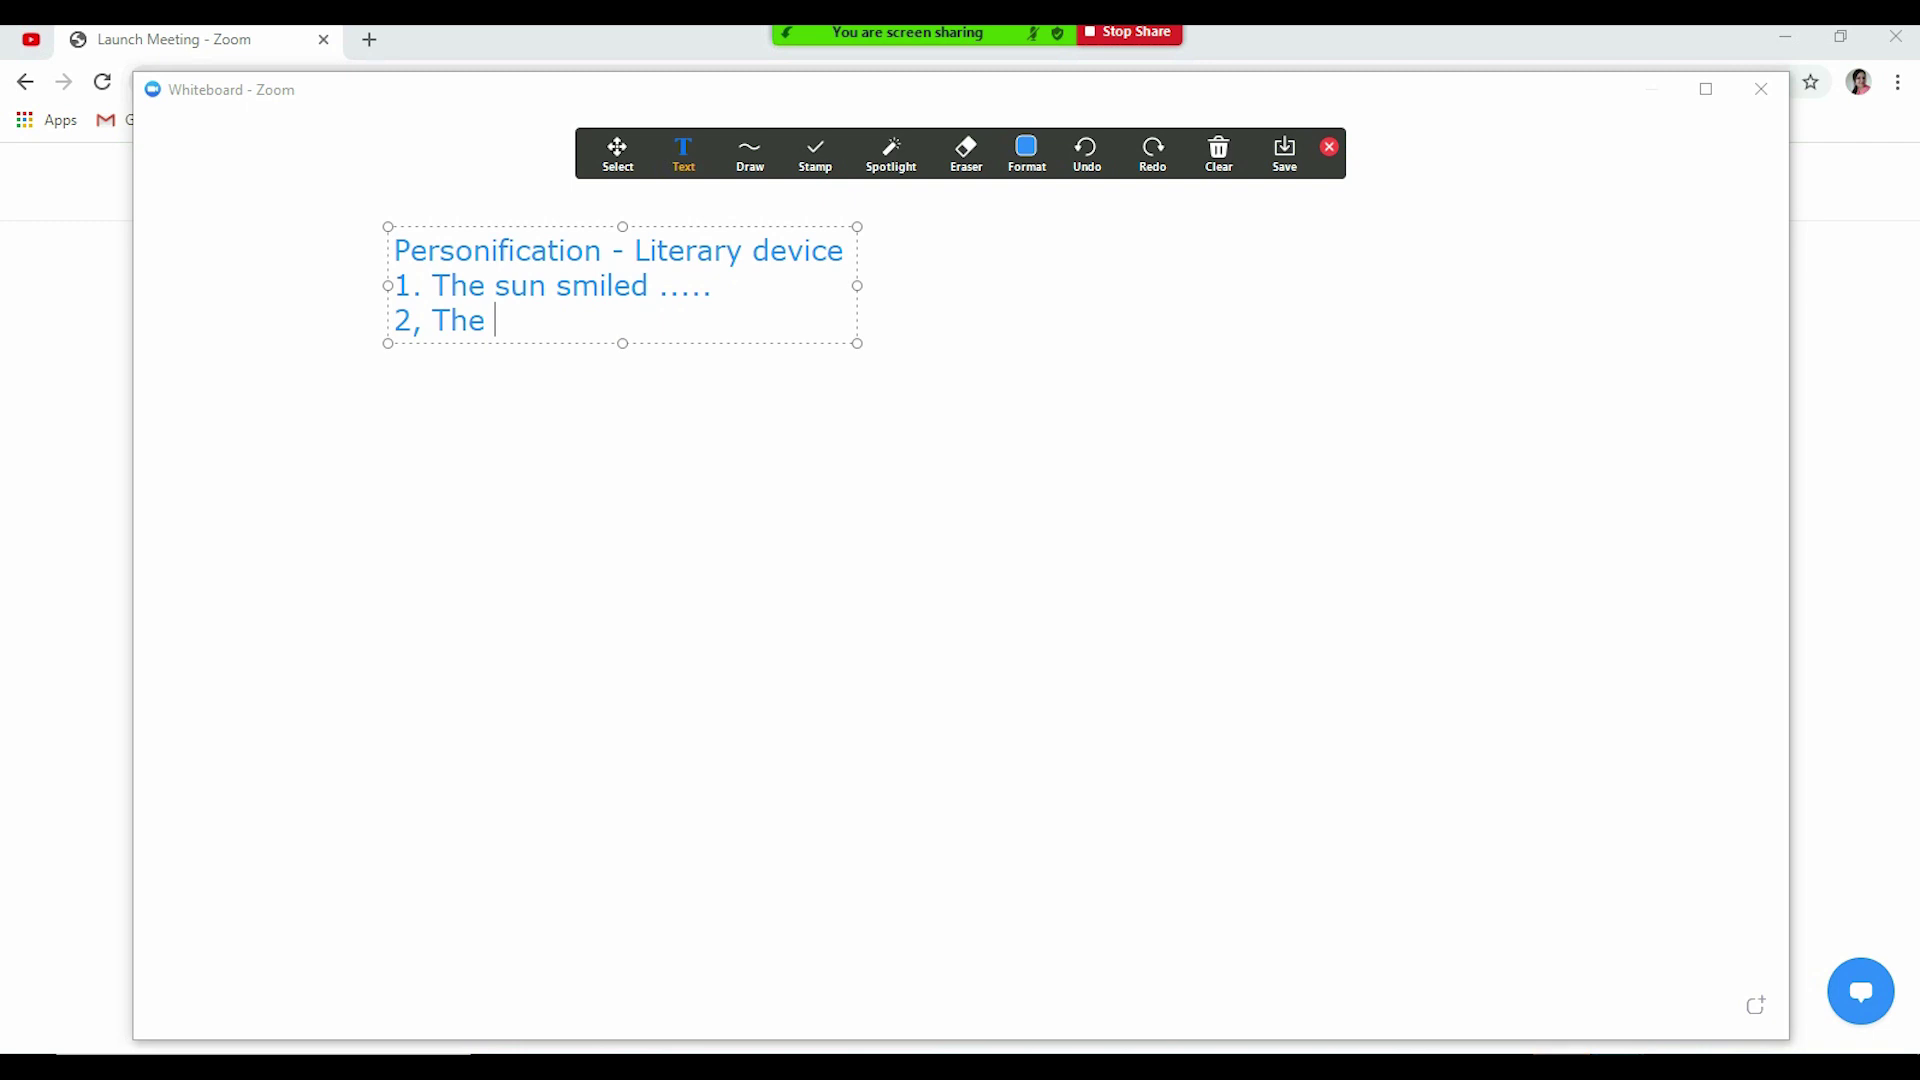
pyautogui.write('wind shouted ')
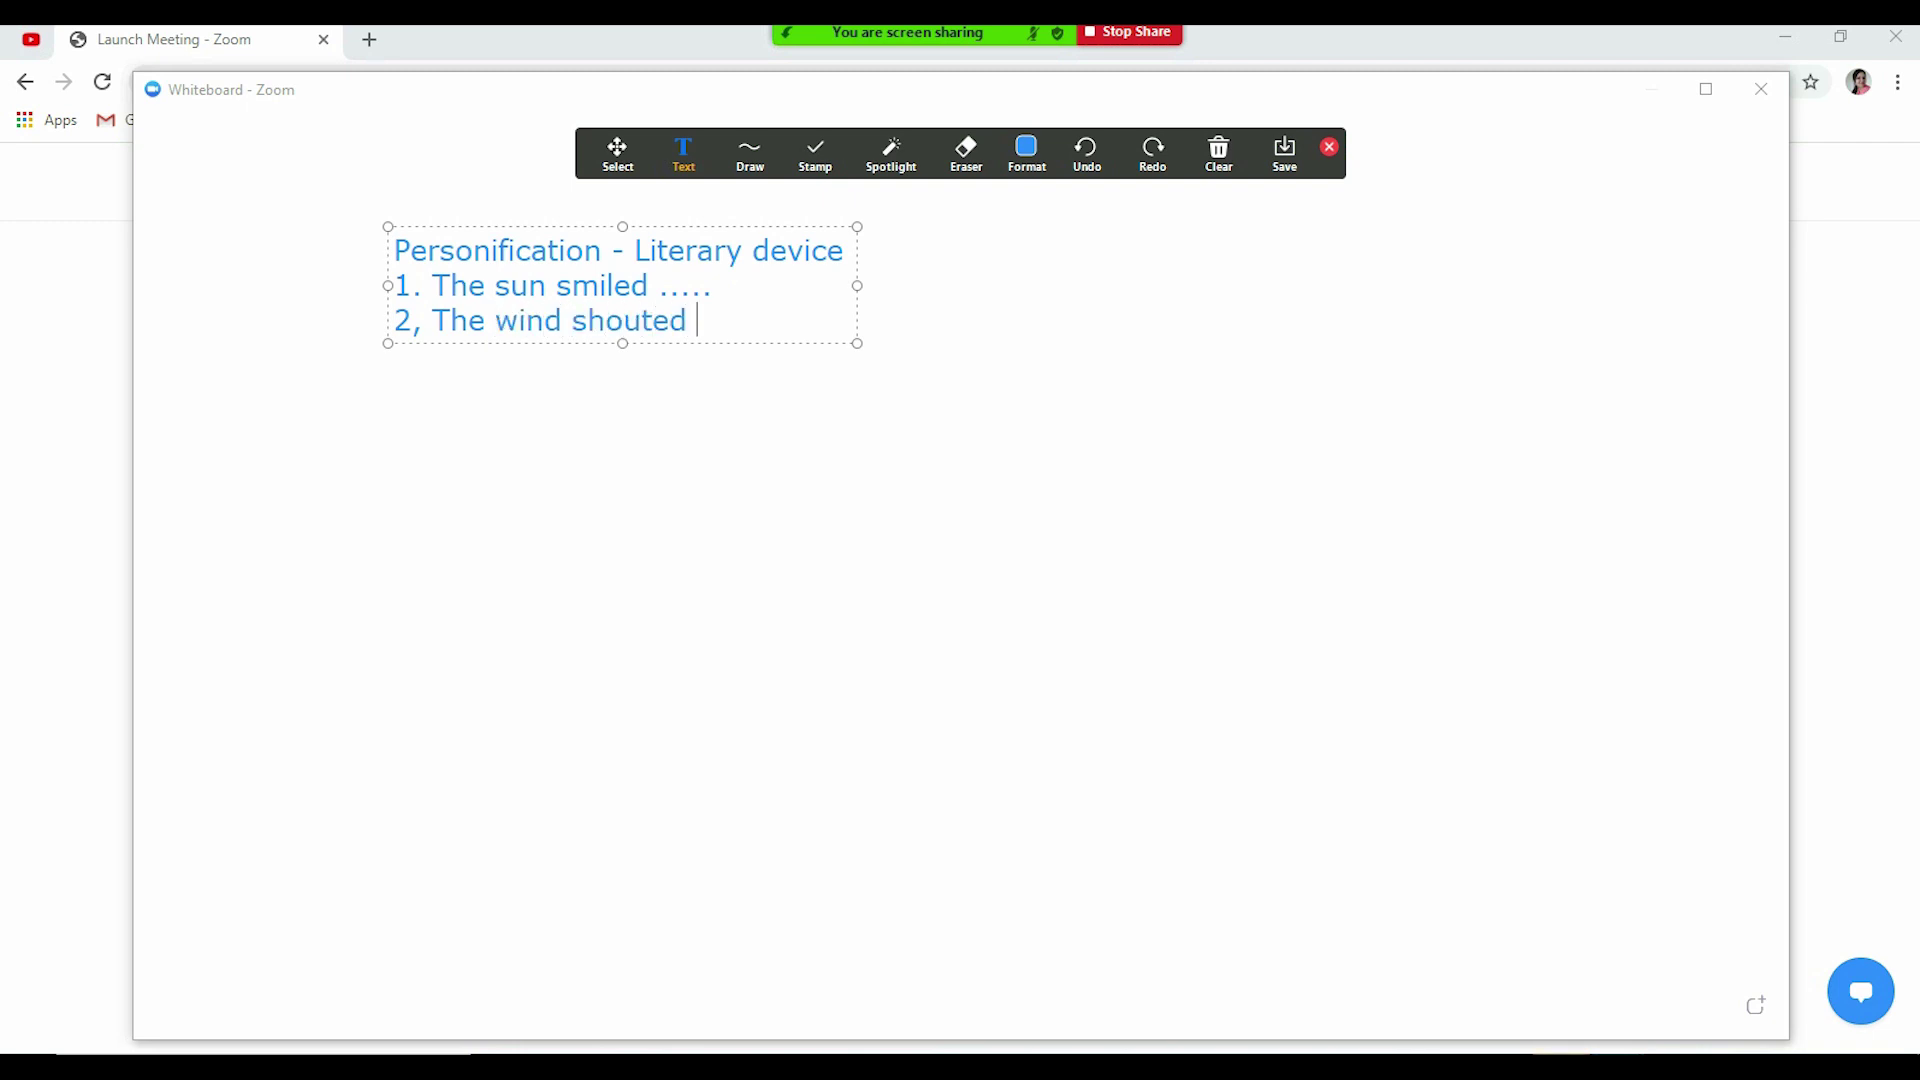
pyautogui.write('terribly at m')
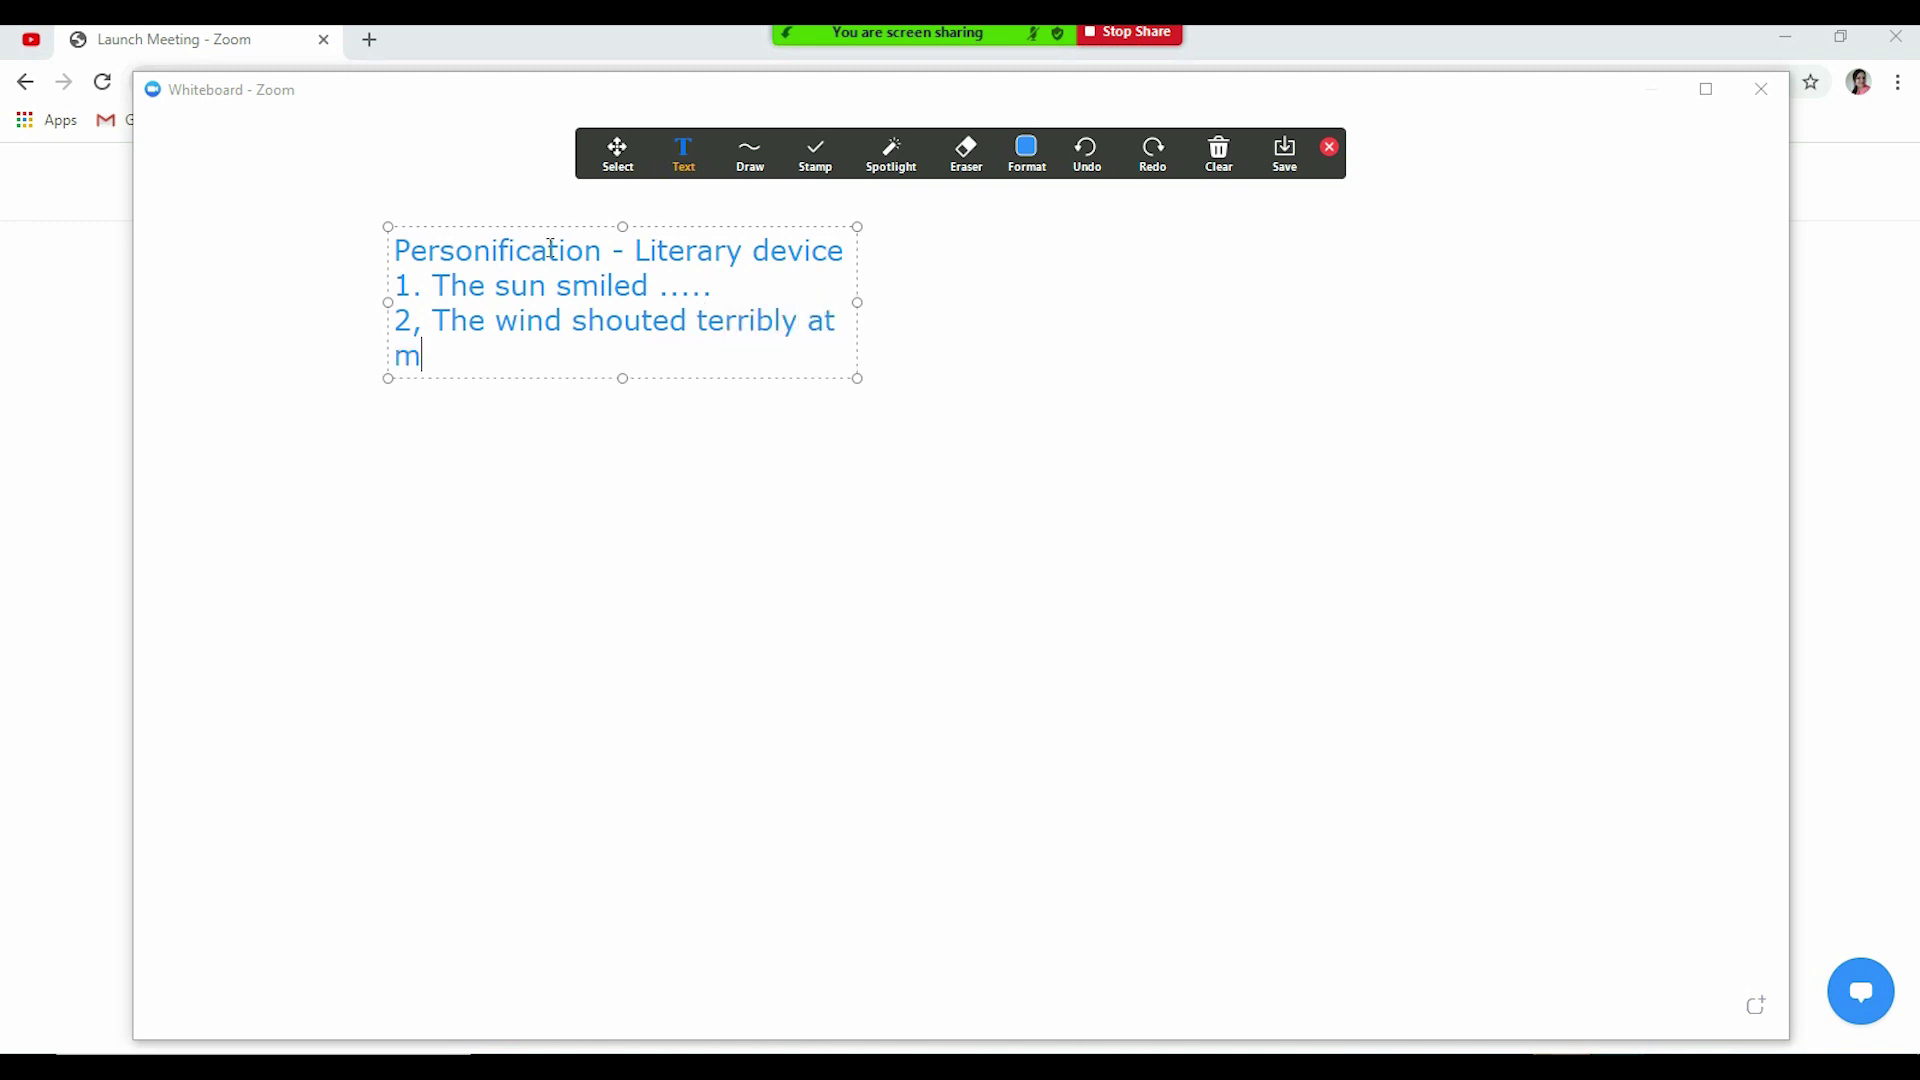
pyautogui.write('e....')
# - Try out the Spotlight pointer and the arrow pointer on the whiteboard
pyautogui.moveTo(896, 163)
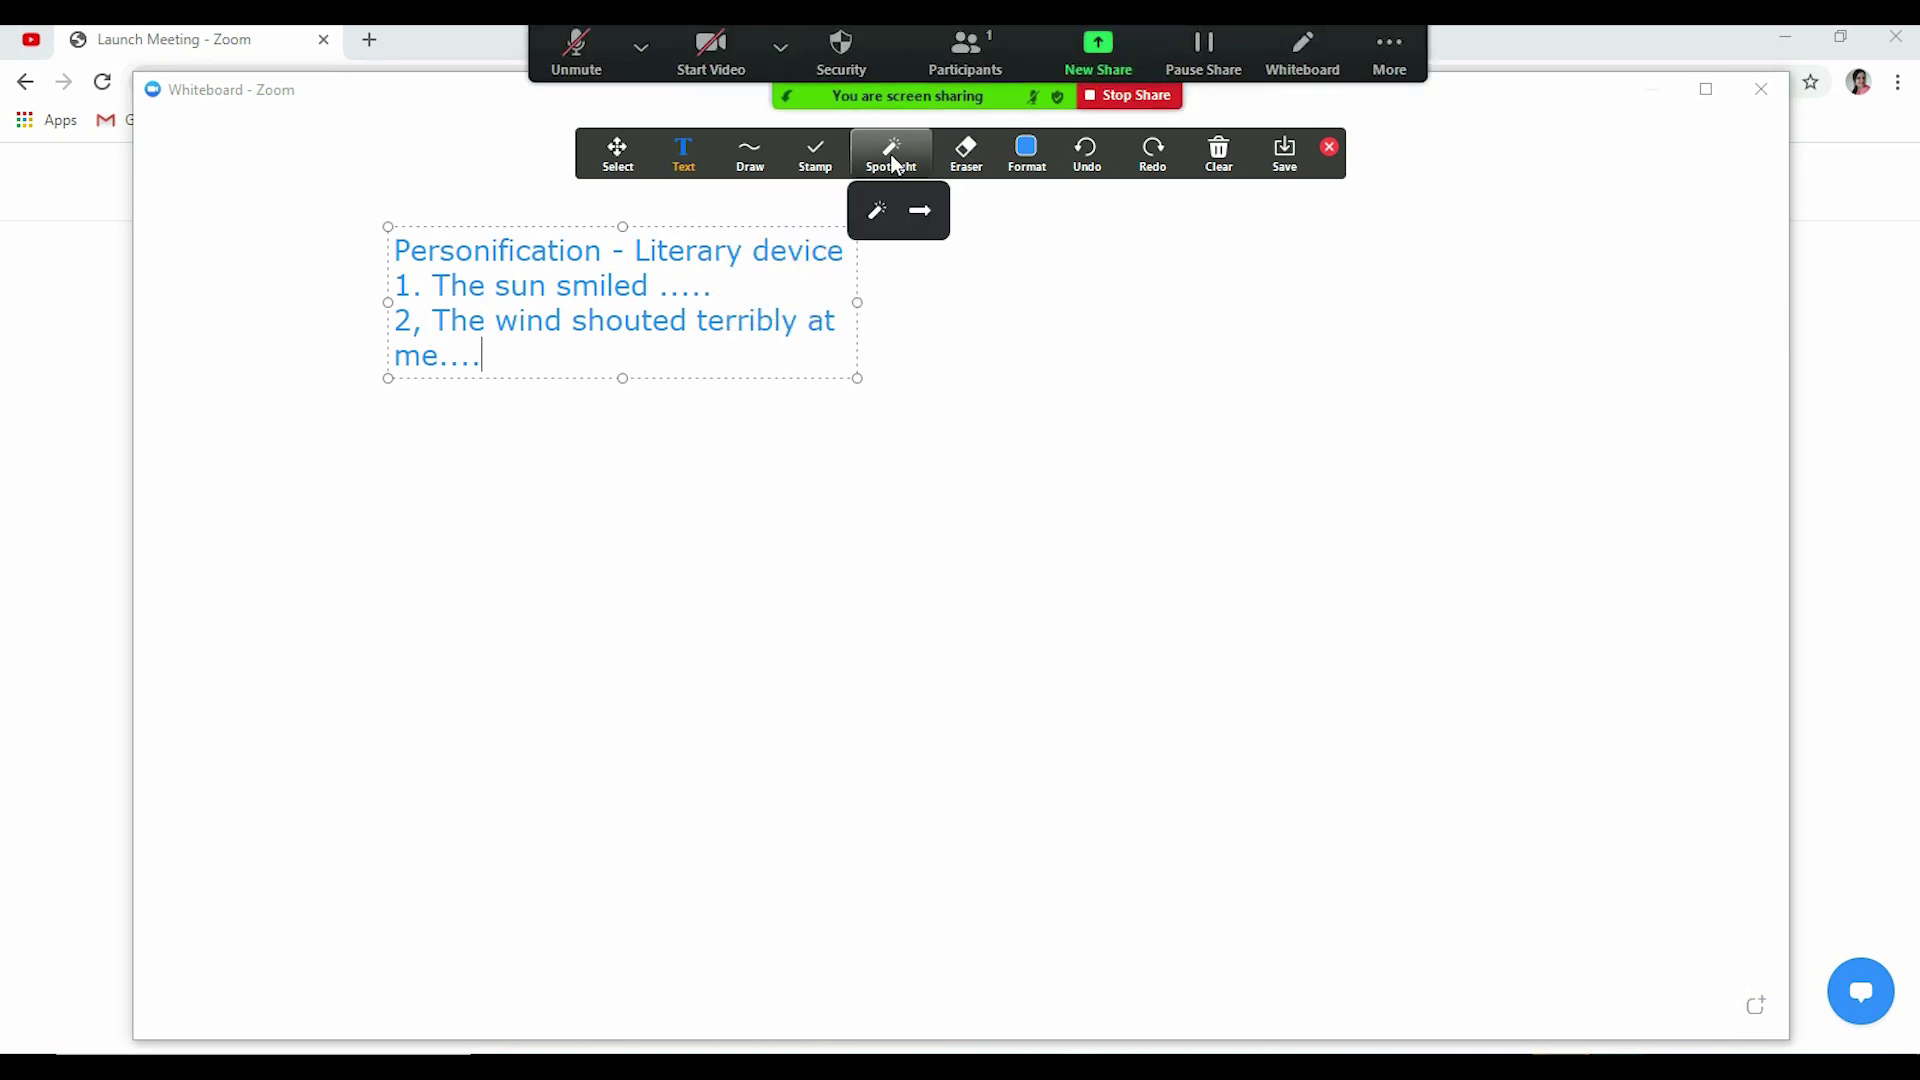
pyautogui.click(874, 209)
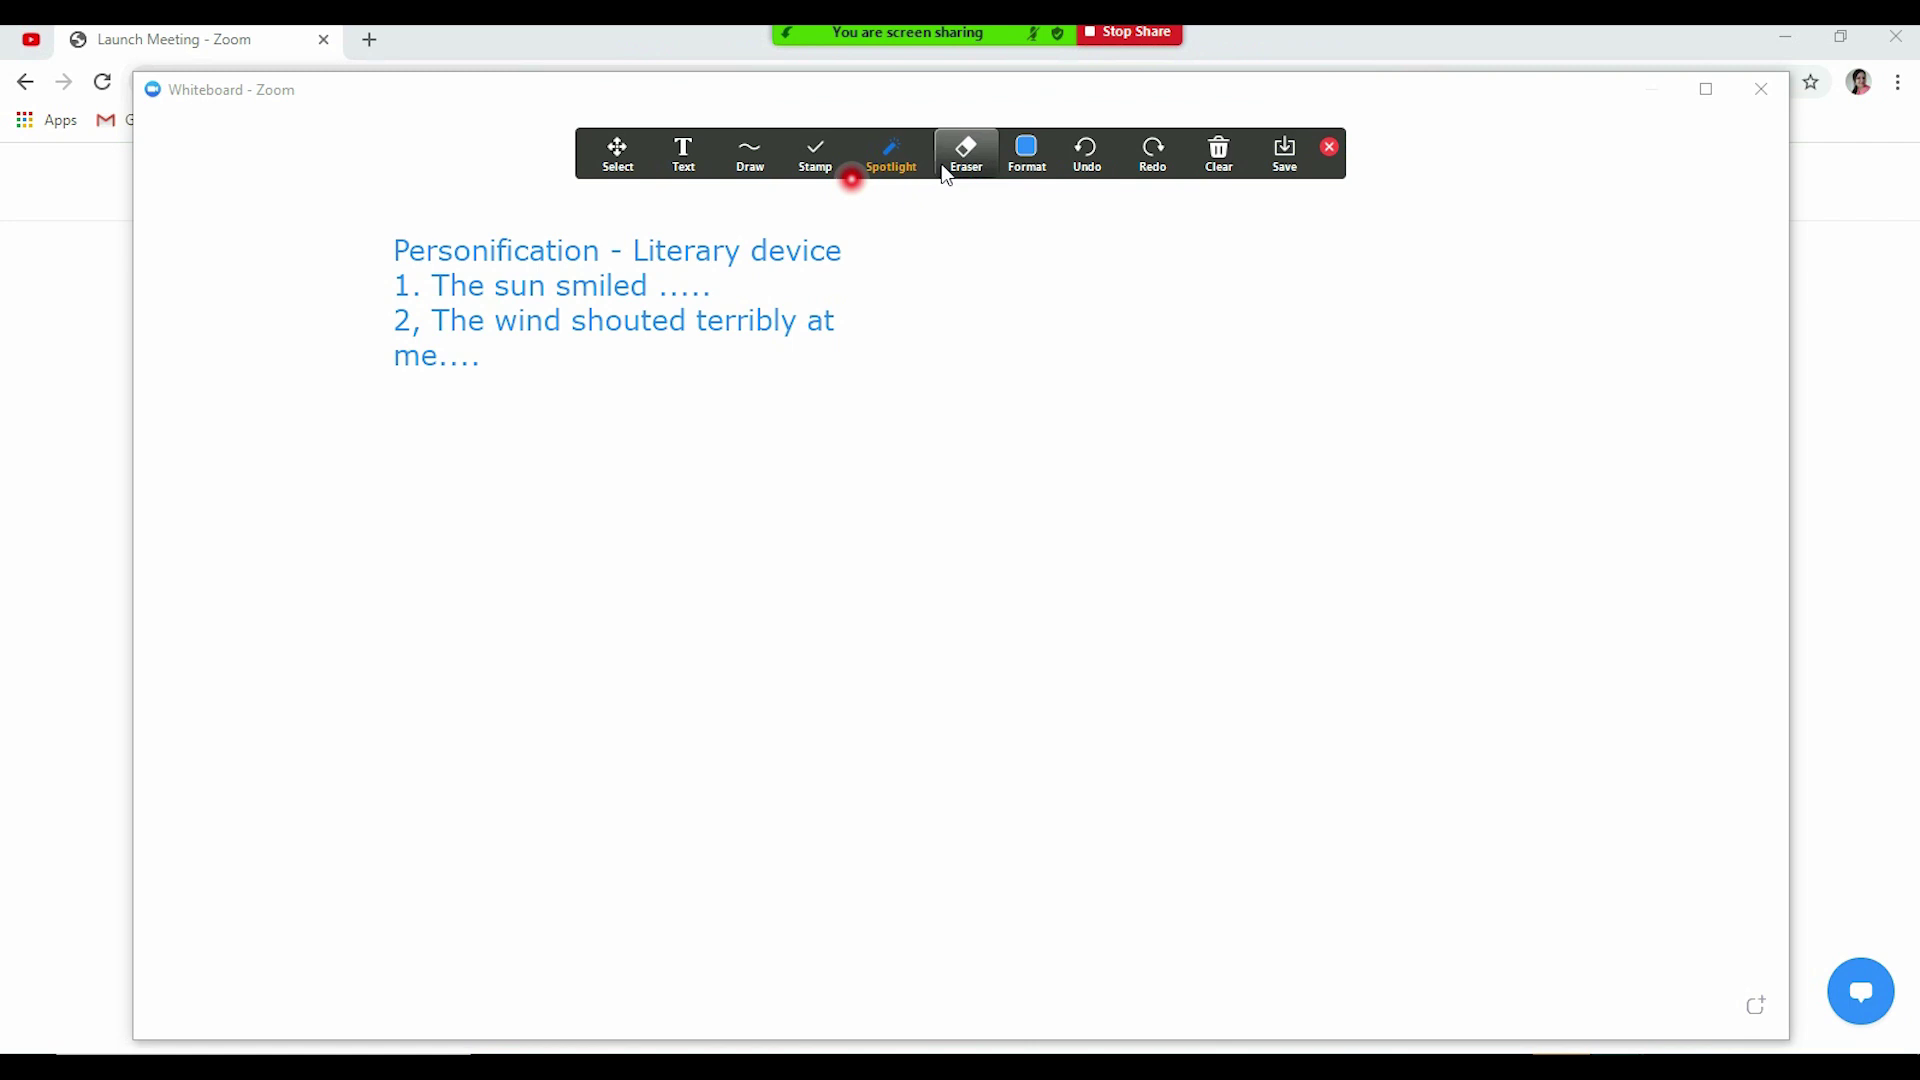
pyautogui.click(906, 170)
pyautogui.click(918, 216)
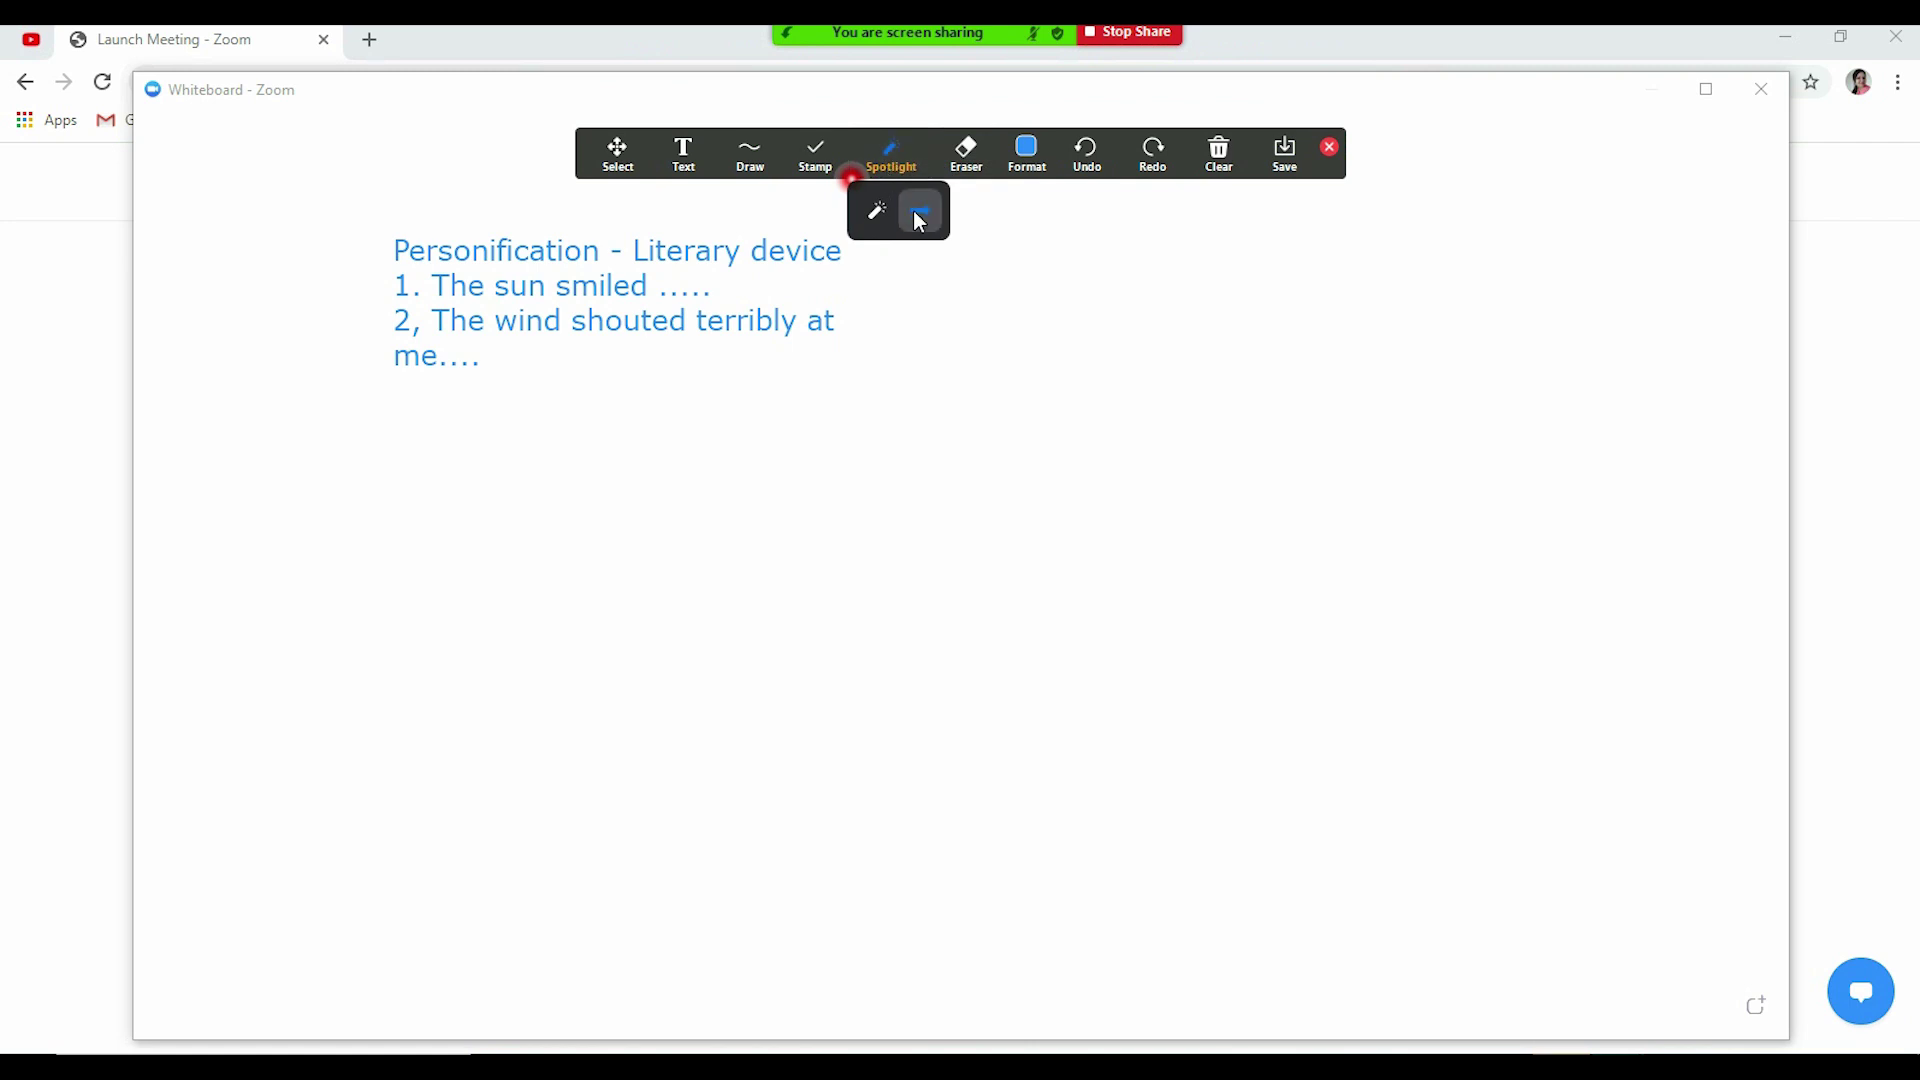
pyautogui.click(750, 156)
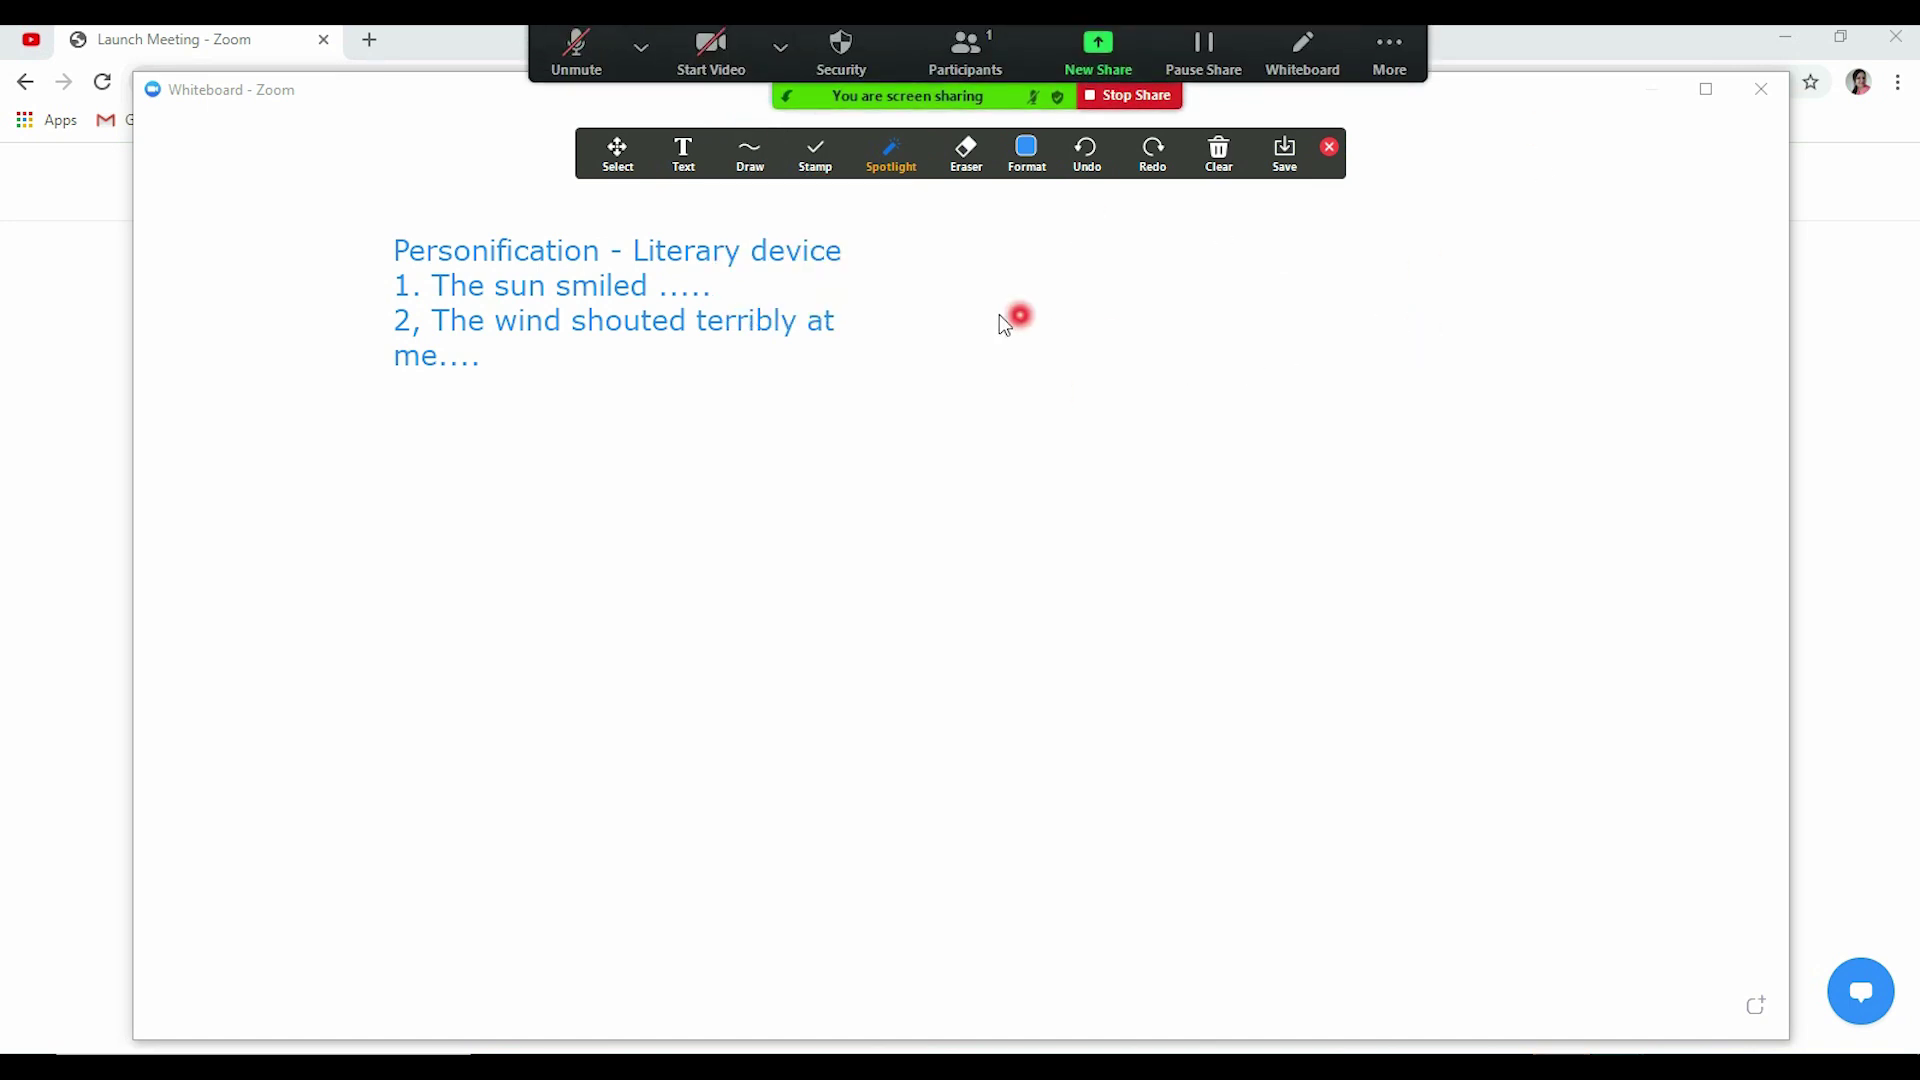
# - Clear all drawings from the whiteboard
pyautogui.click(1215, 158)
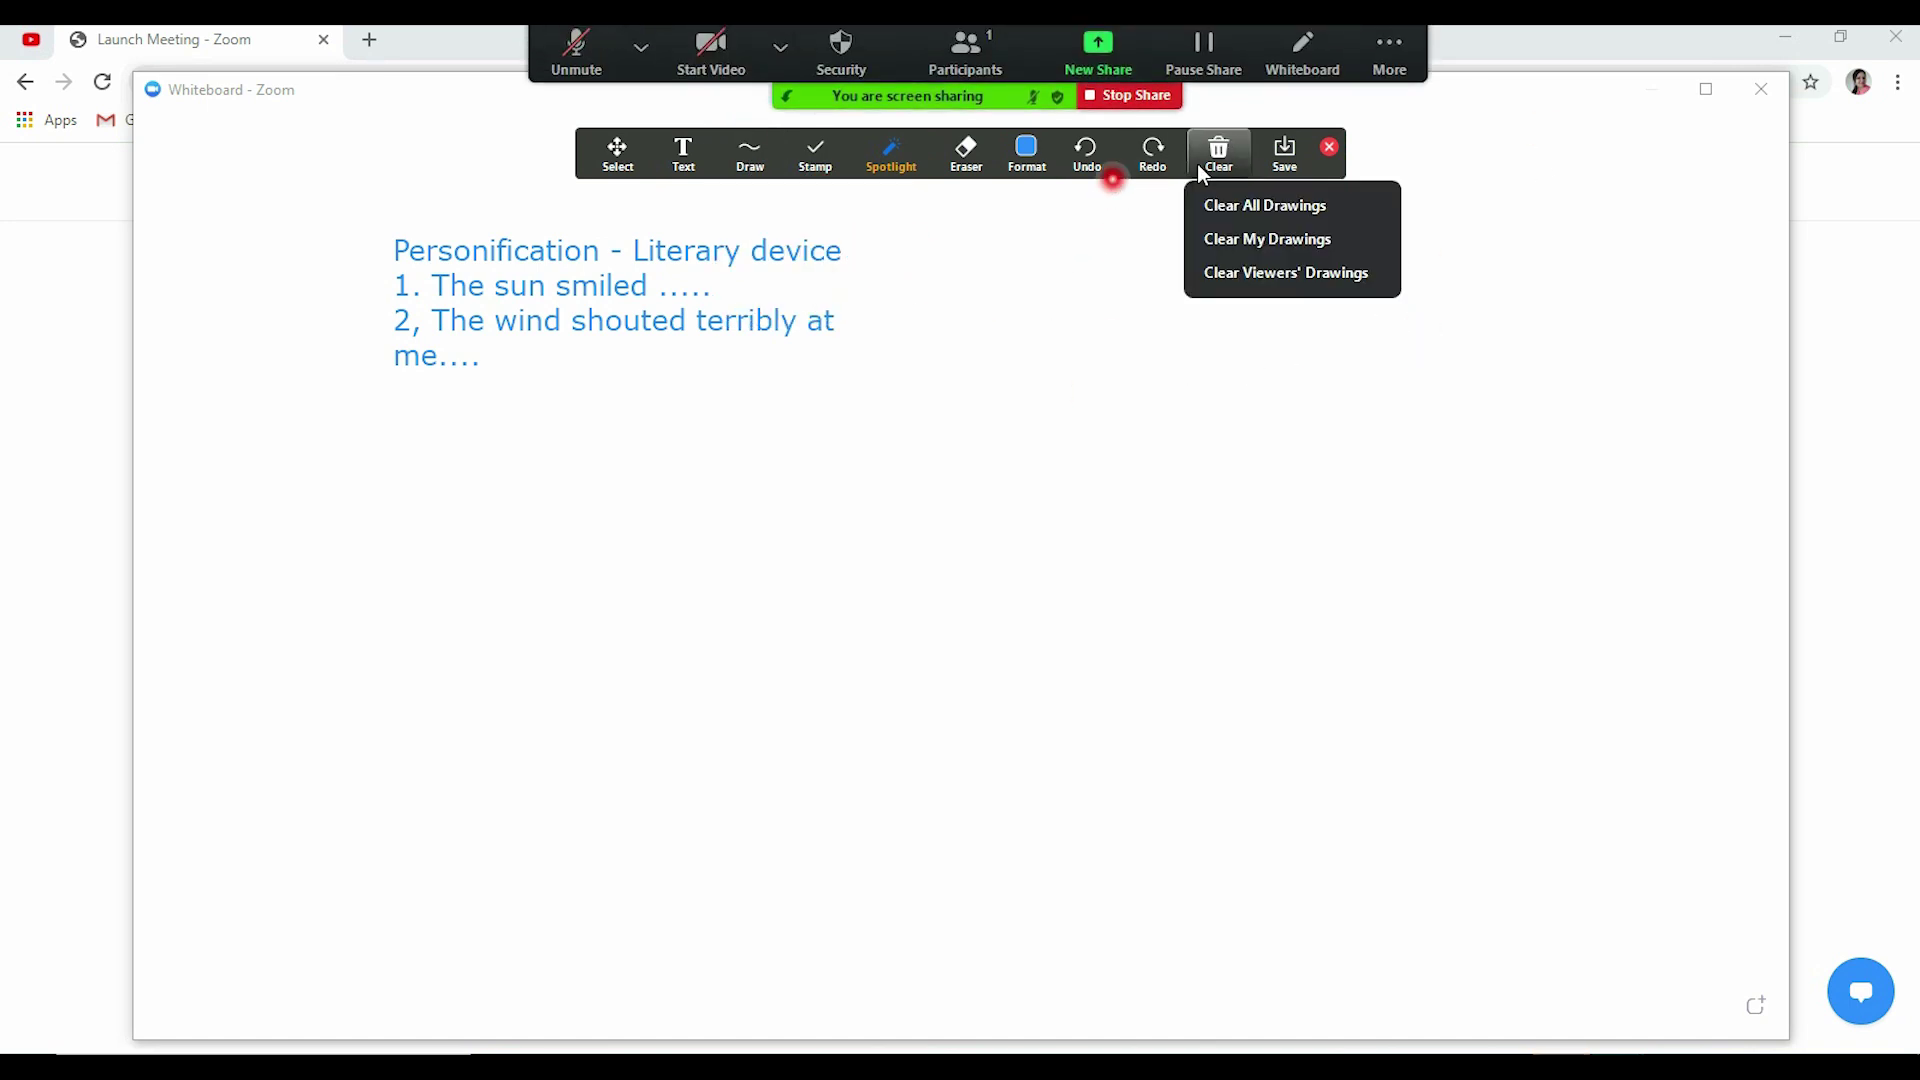
pyautogui.click(1217, 158)
pyautogui.click(1219, 160)
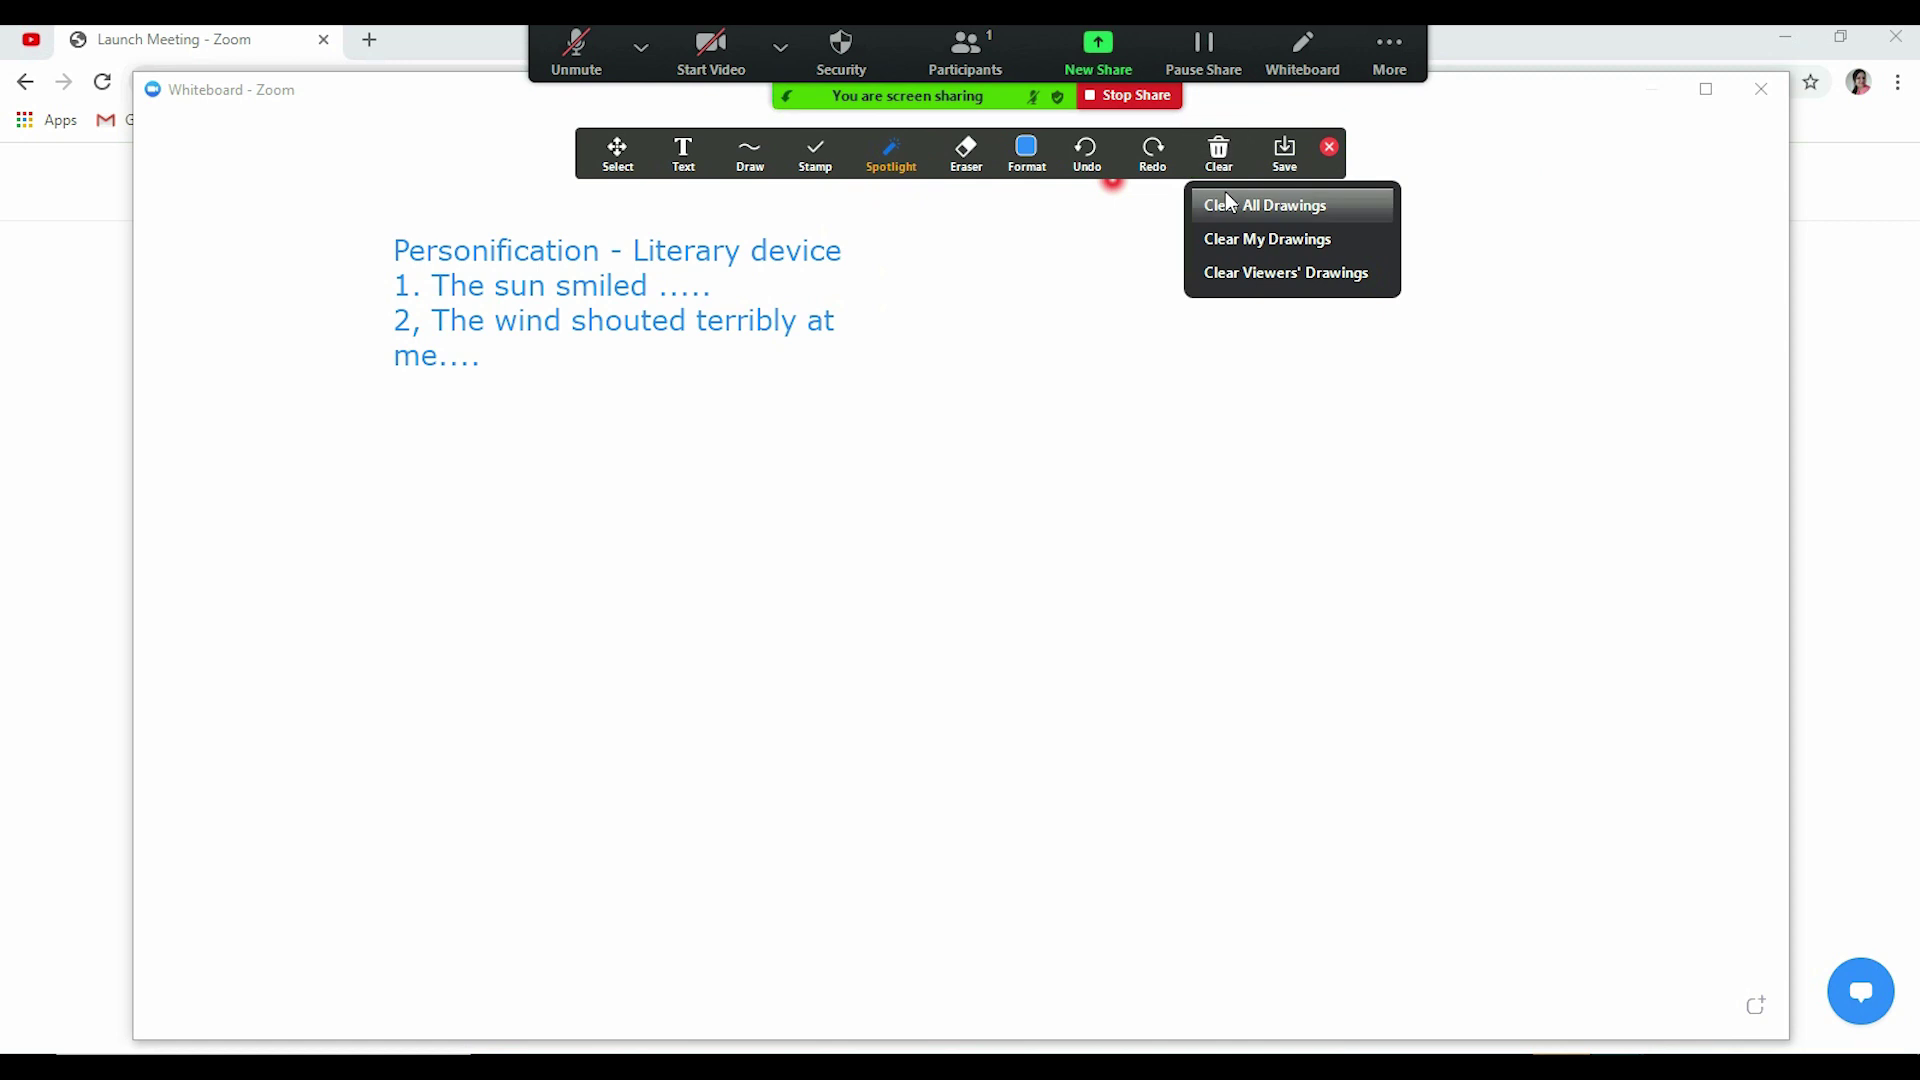
pyautogui.click(1229, 201)
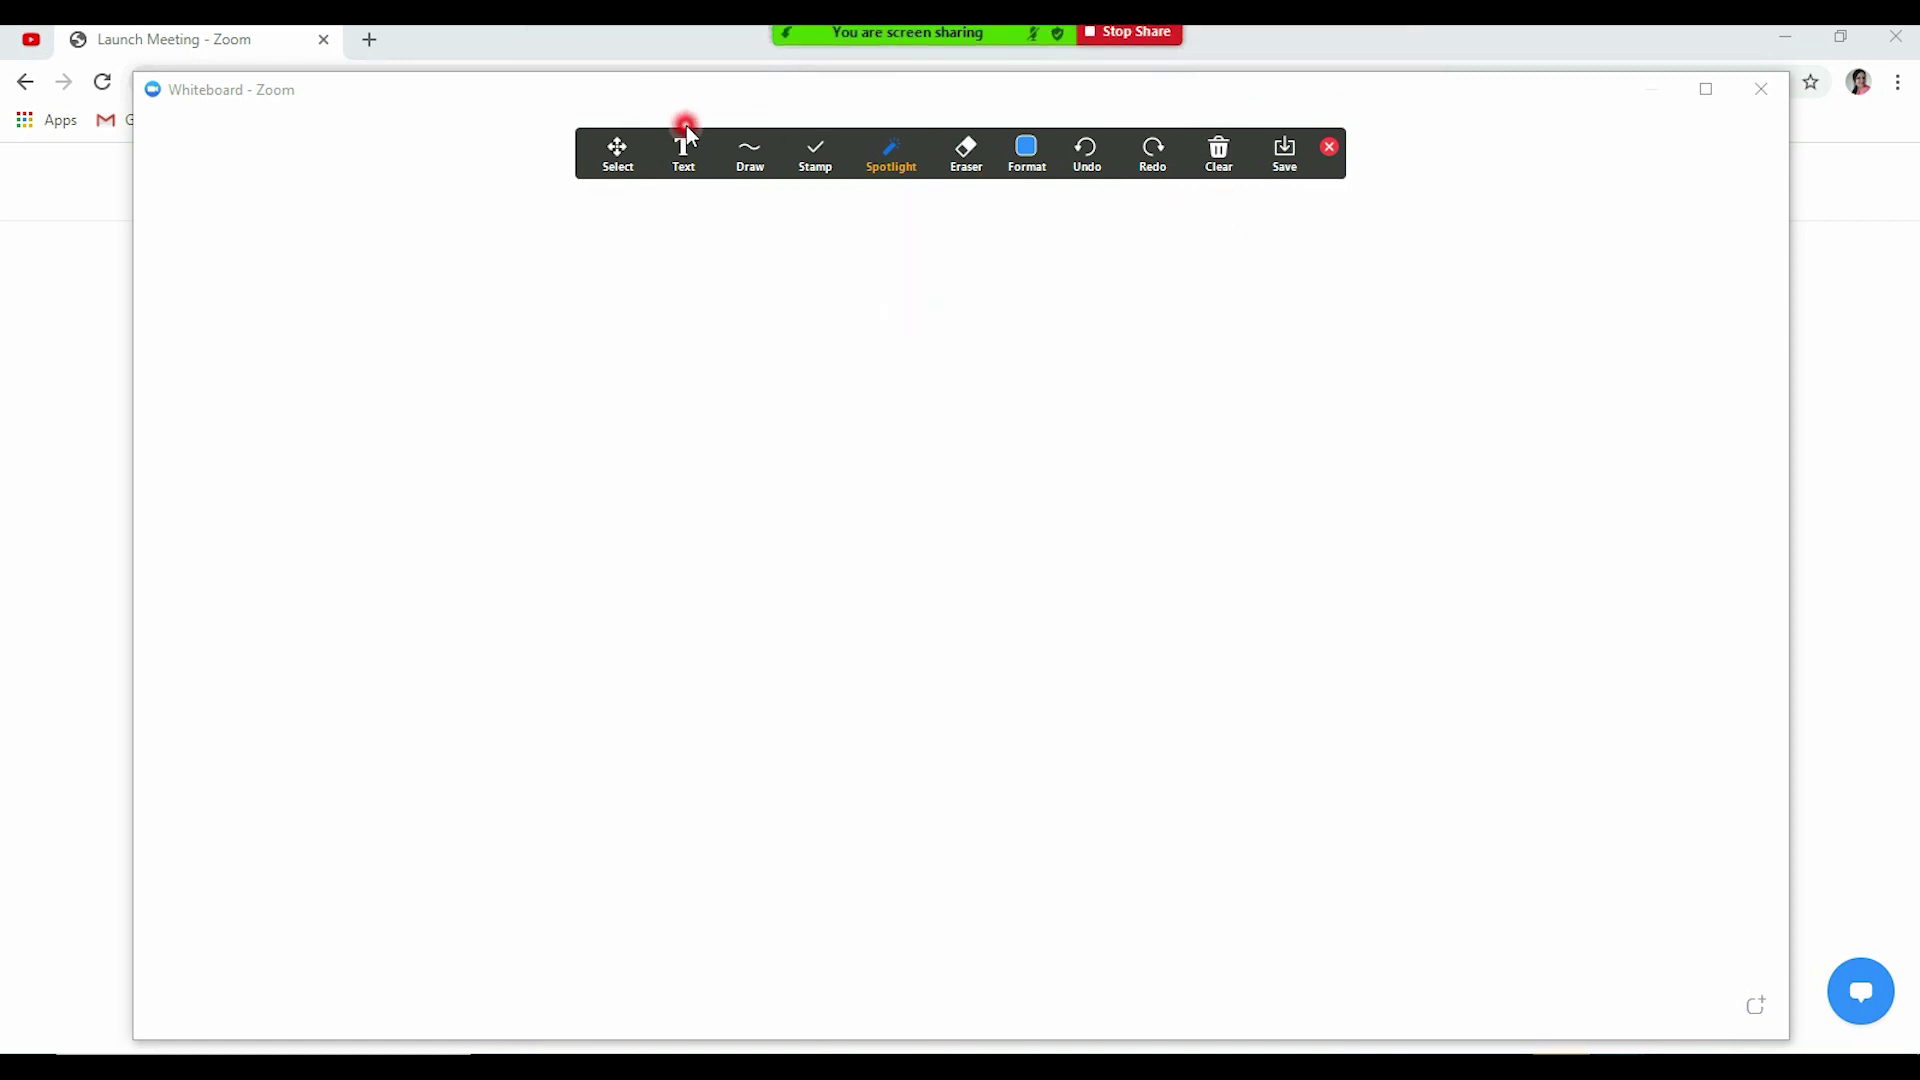
pyautogui.moveTo(895, 158)
pyautogui.click(879, 208)
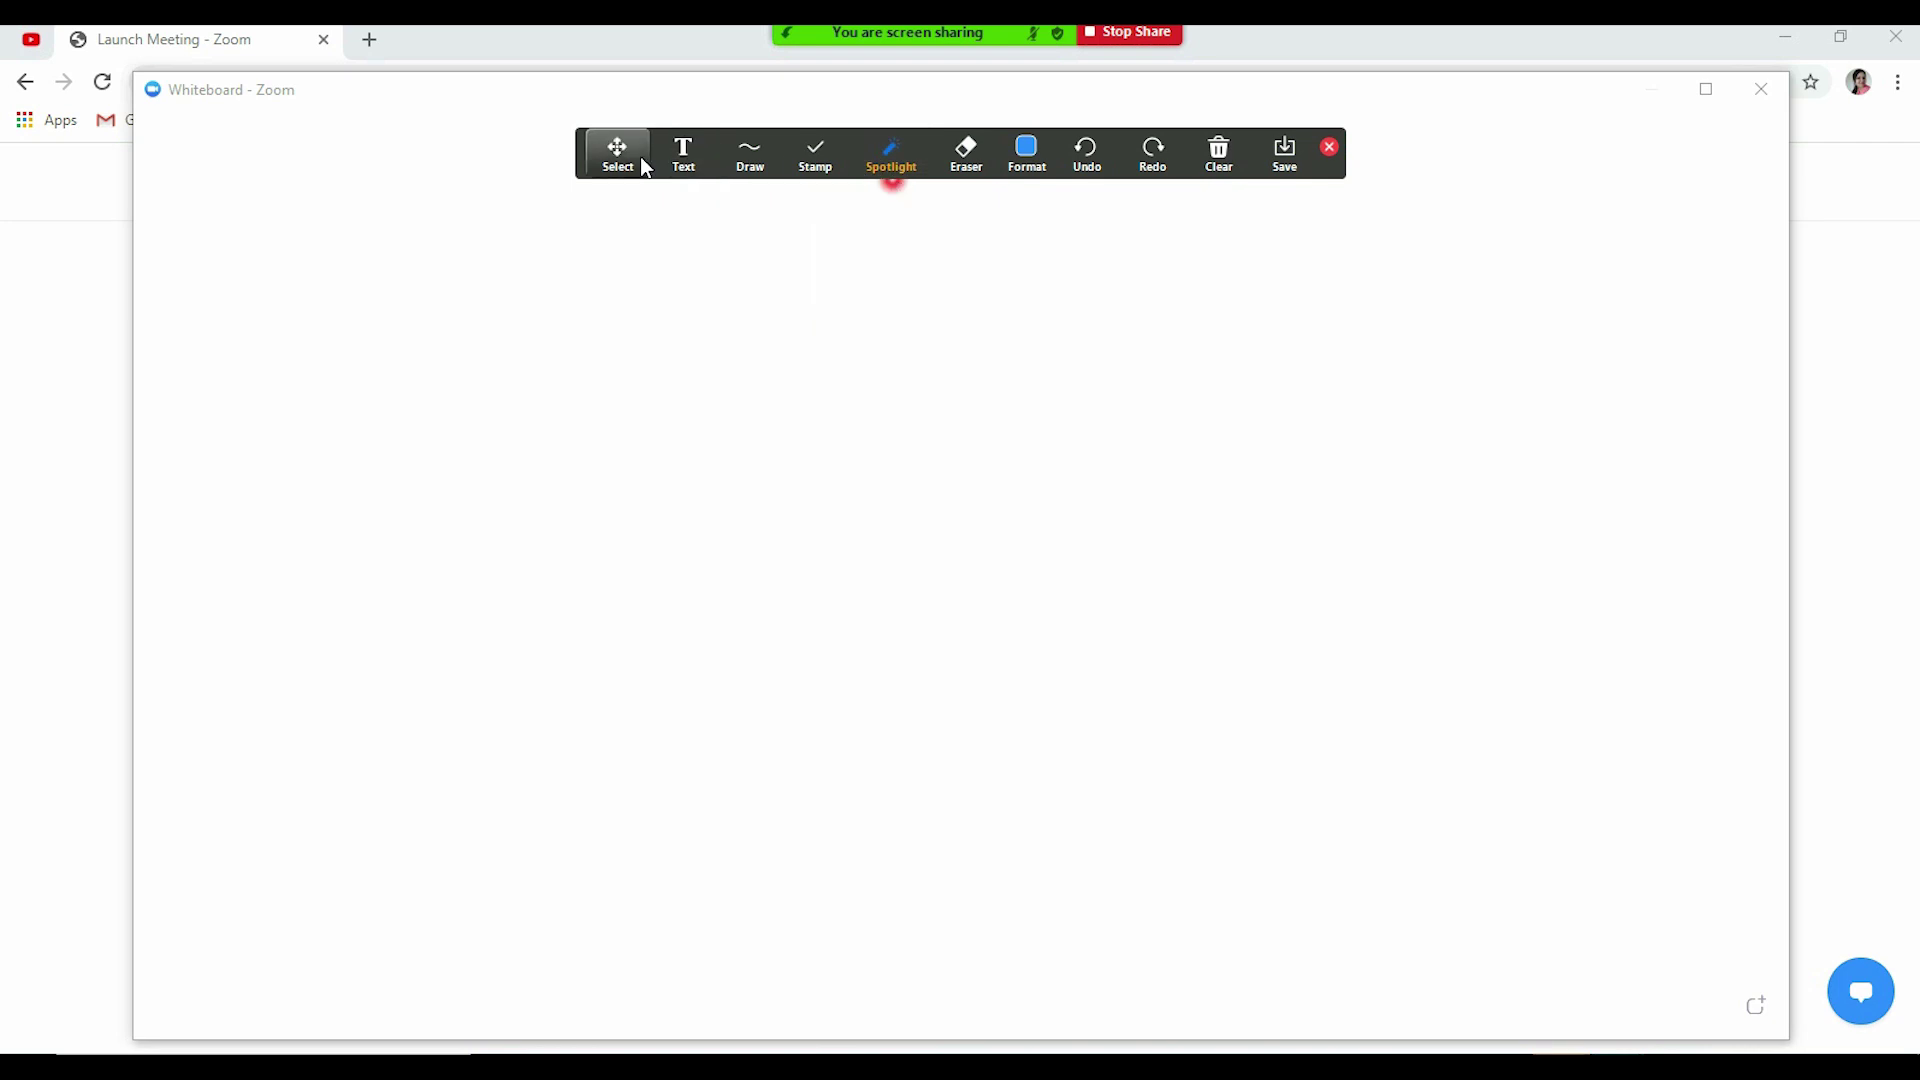
pyautogui.moveTo(1042, 168)
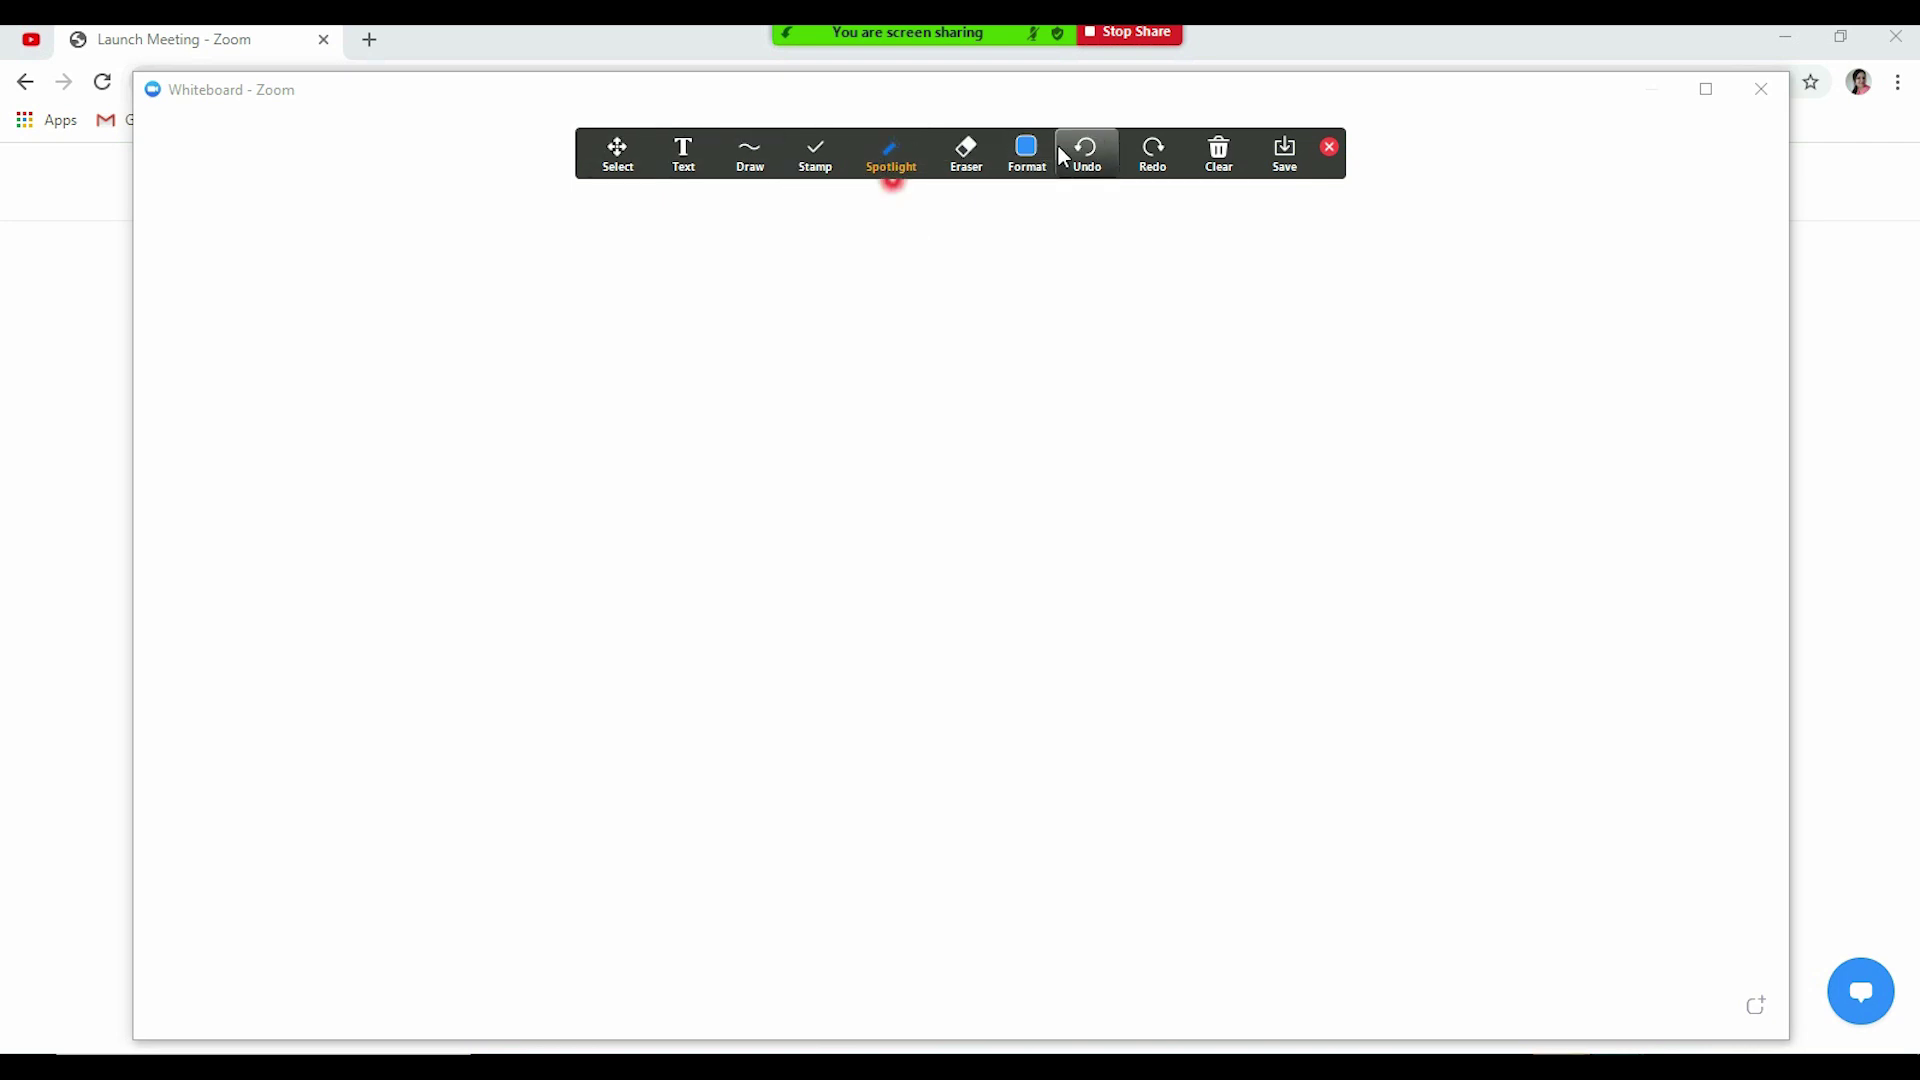
# - Draw a triangle from three straight black lines in the whiteboard's upper left area
pyautogui.moveTo(770, 166)
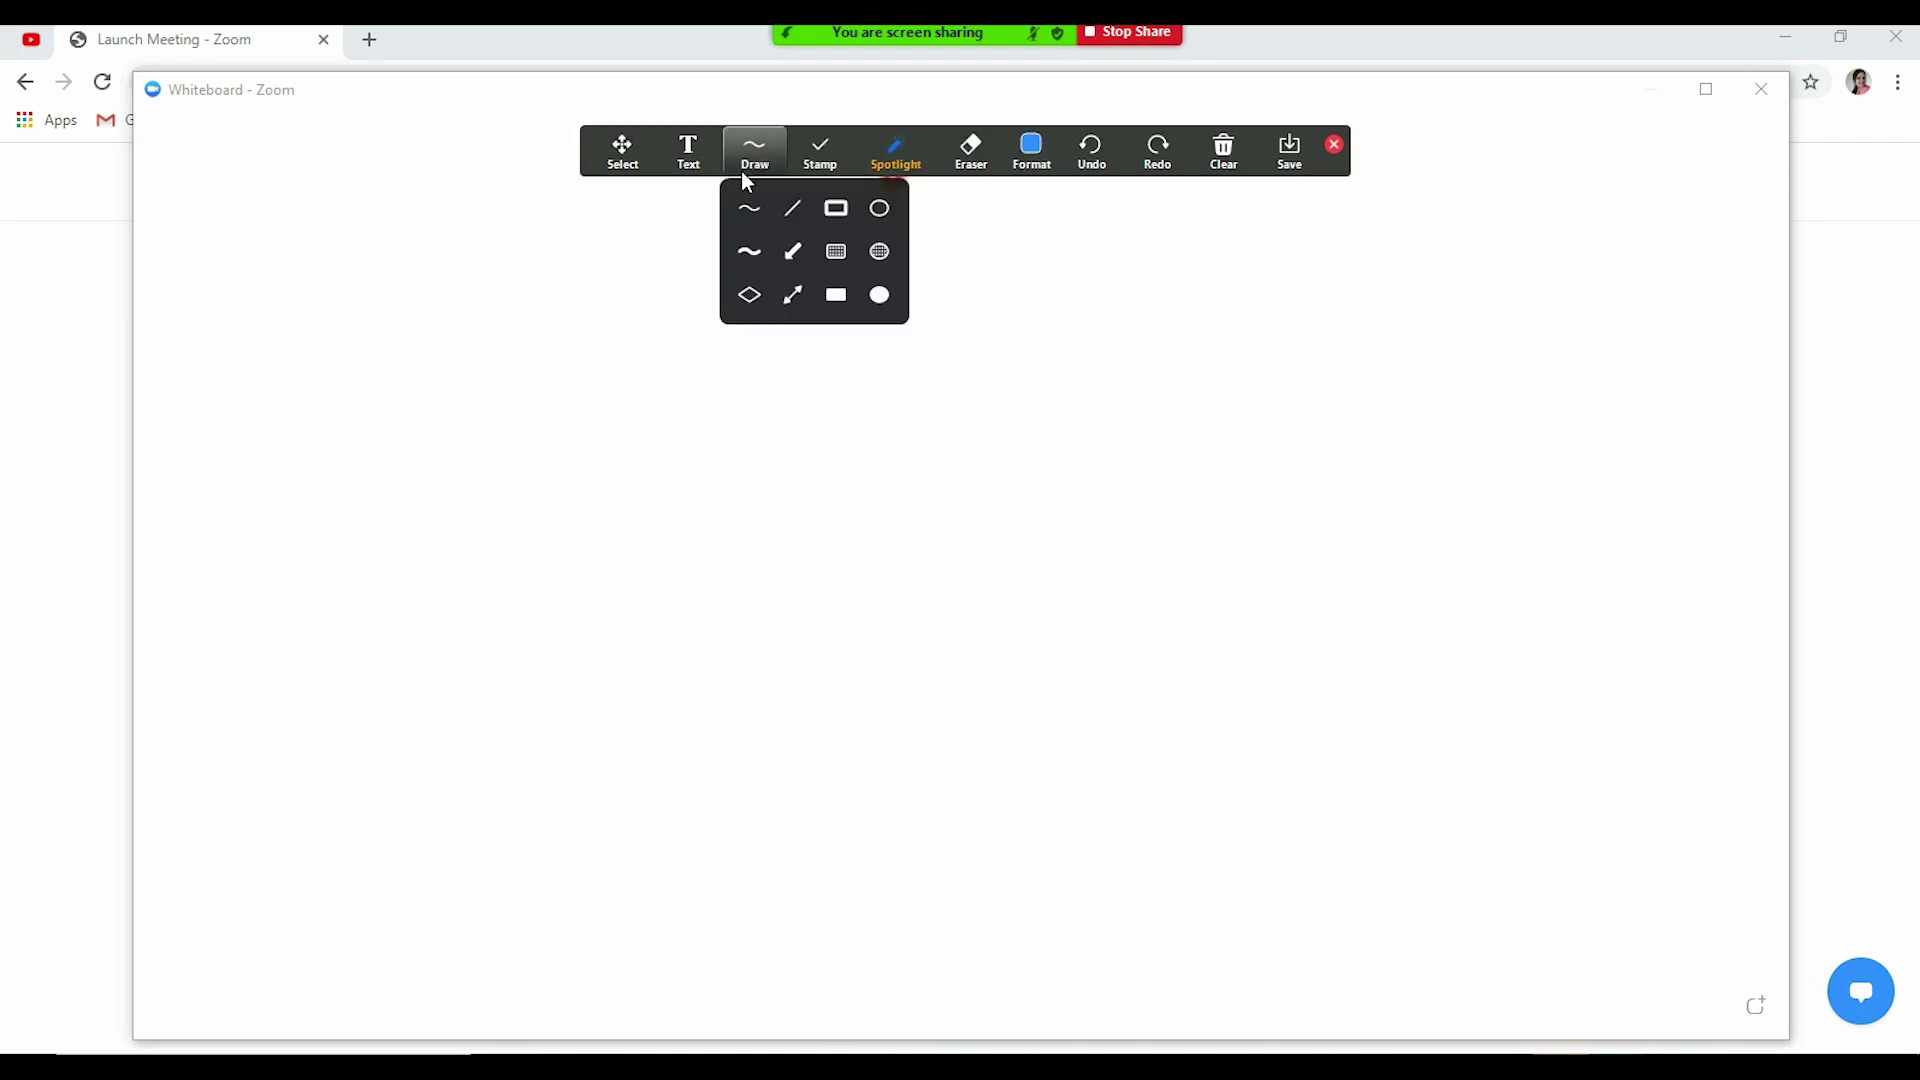
pyautogui.click(794, 210)
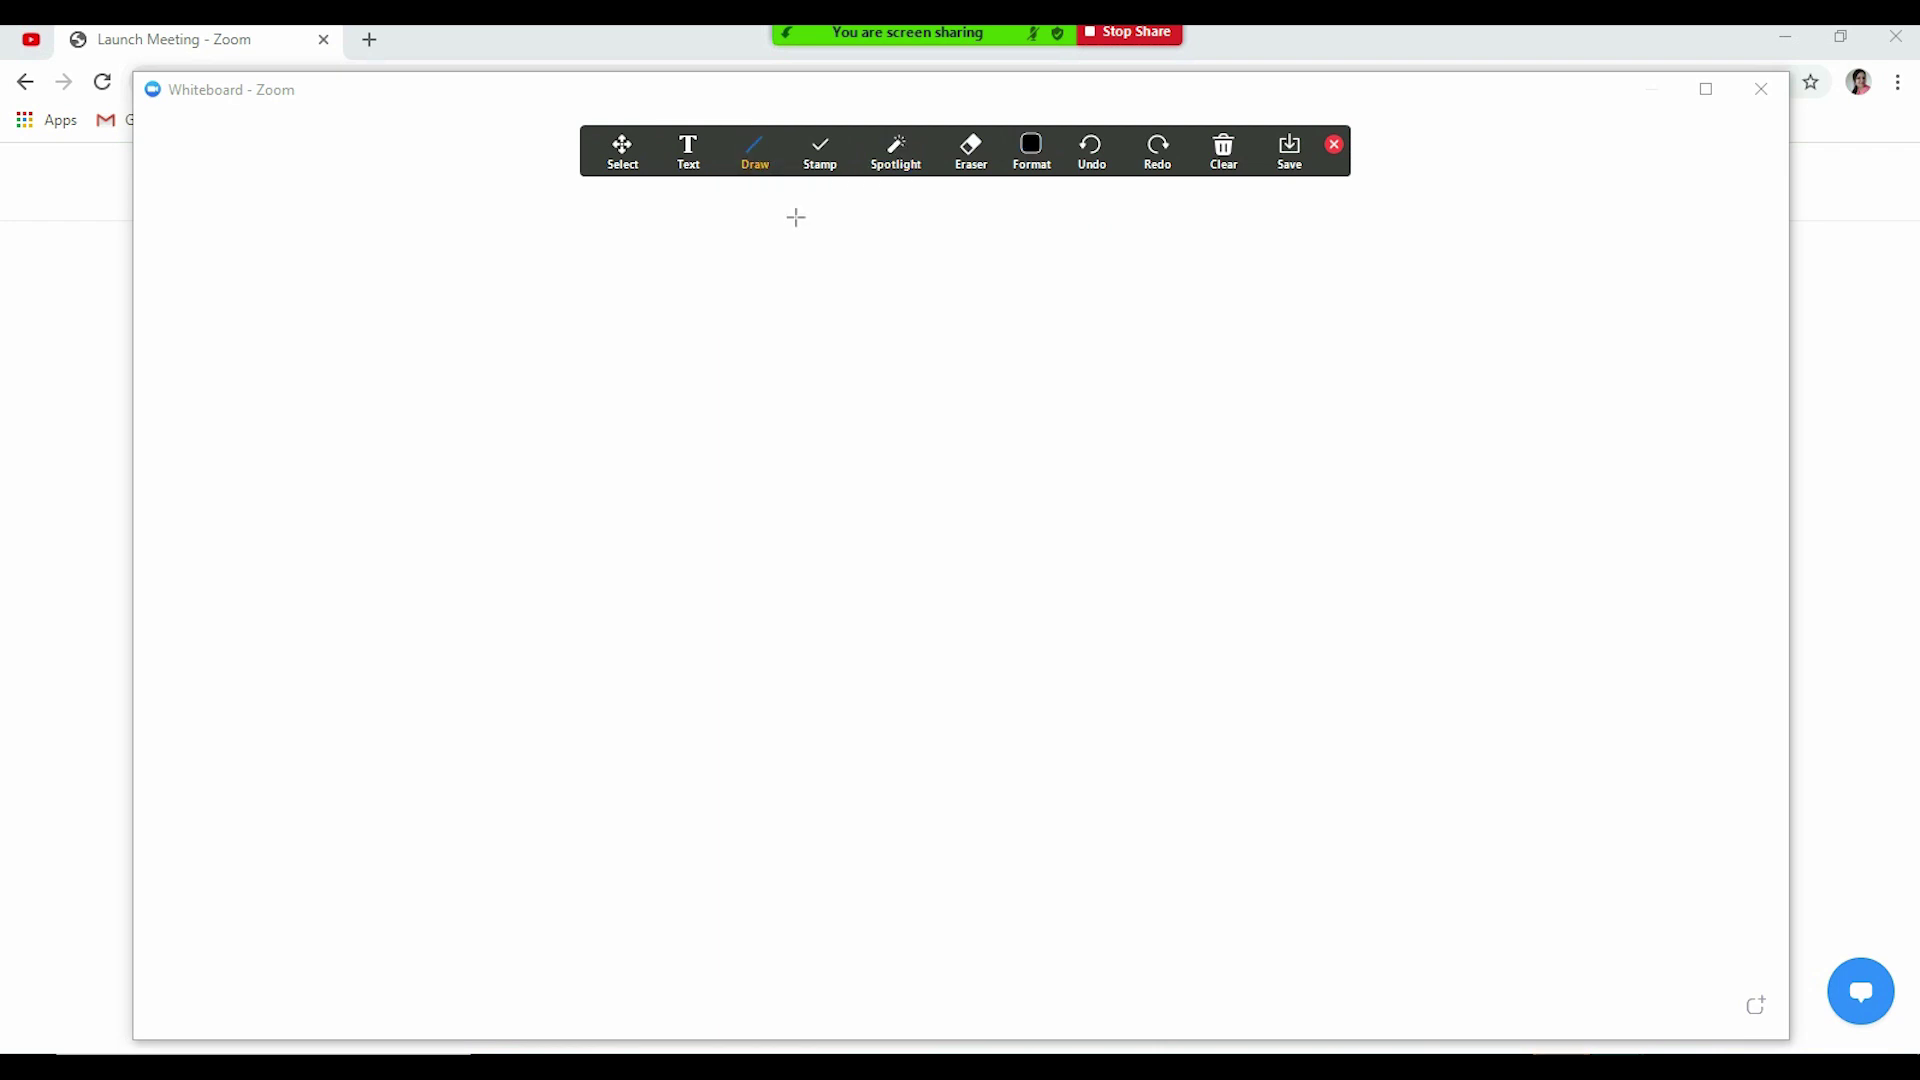
pyautogui.moveTo(548, 278); pyautogui.dragTo(478, 450)
pyautogui.moveTo(557, 280)
pyautogui.mouseDown()
pyautogui.moveTo(621, 287)
pyautogui.moveTo(616, 270)
pyautogui.moveTo(727, 461)
pyautogui.mouseUp()
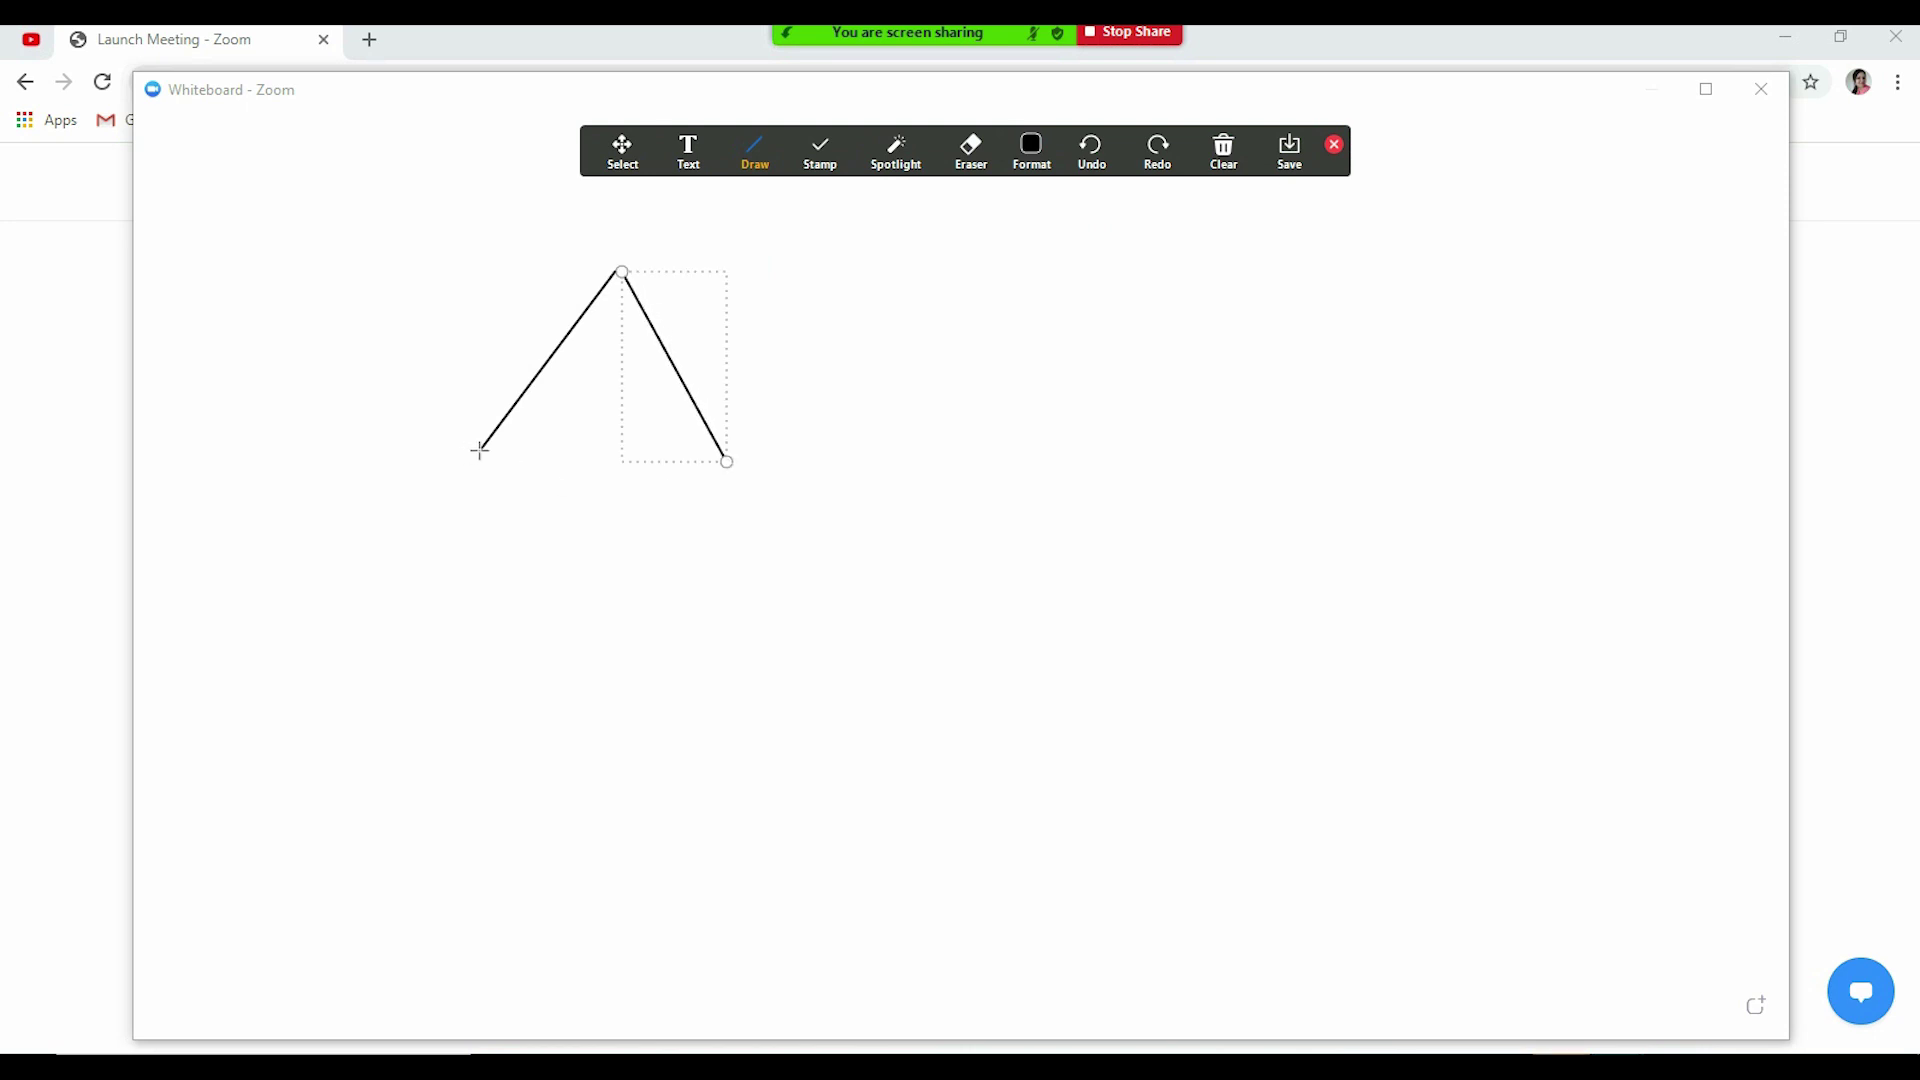
pyautogui.moveTo(480, 449); pyautogui.dragTo(726, 456)
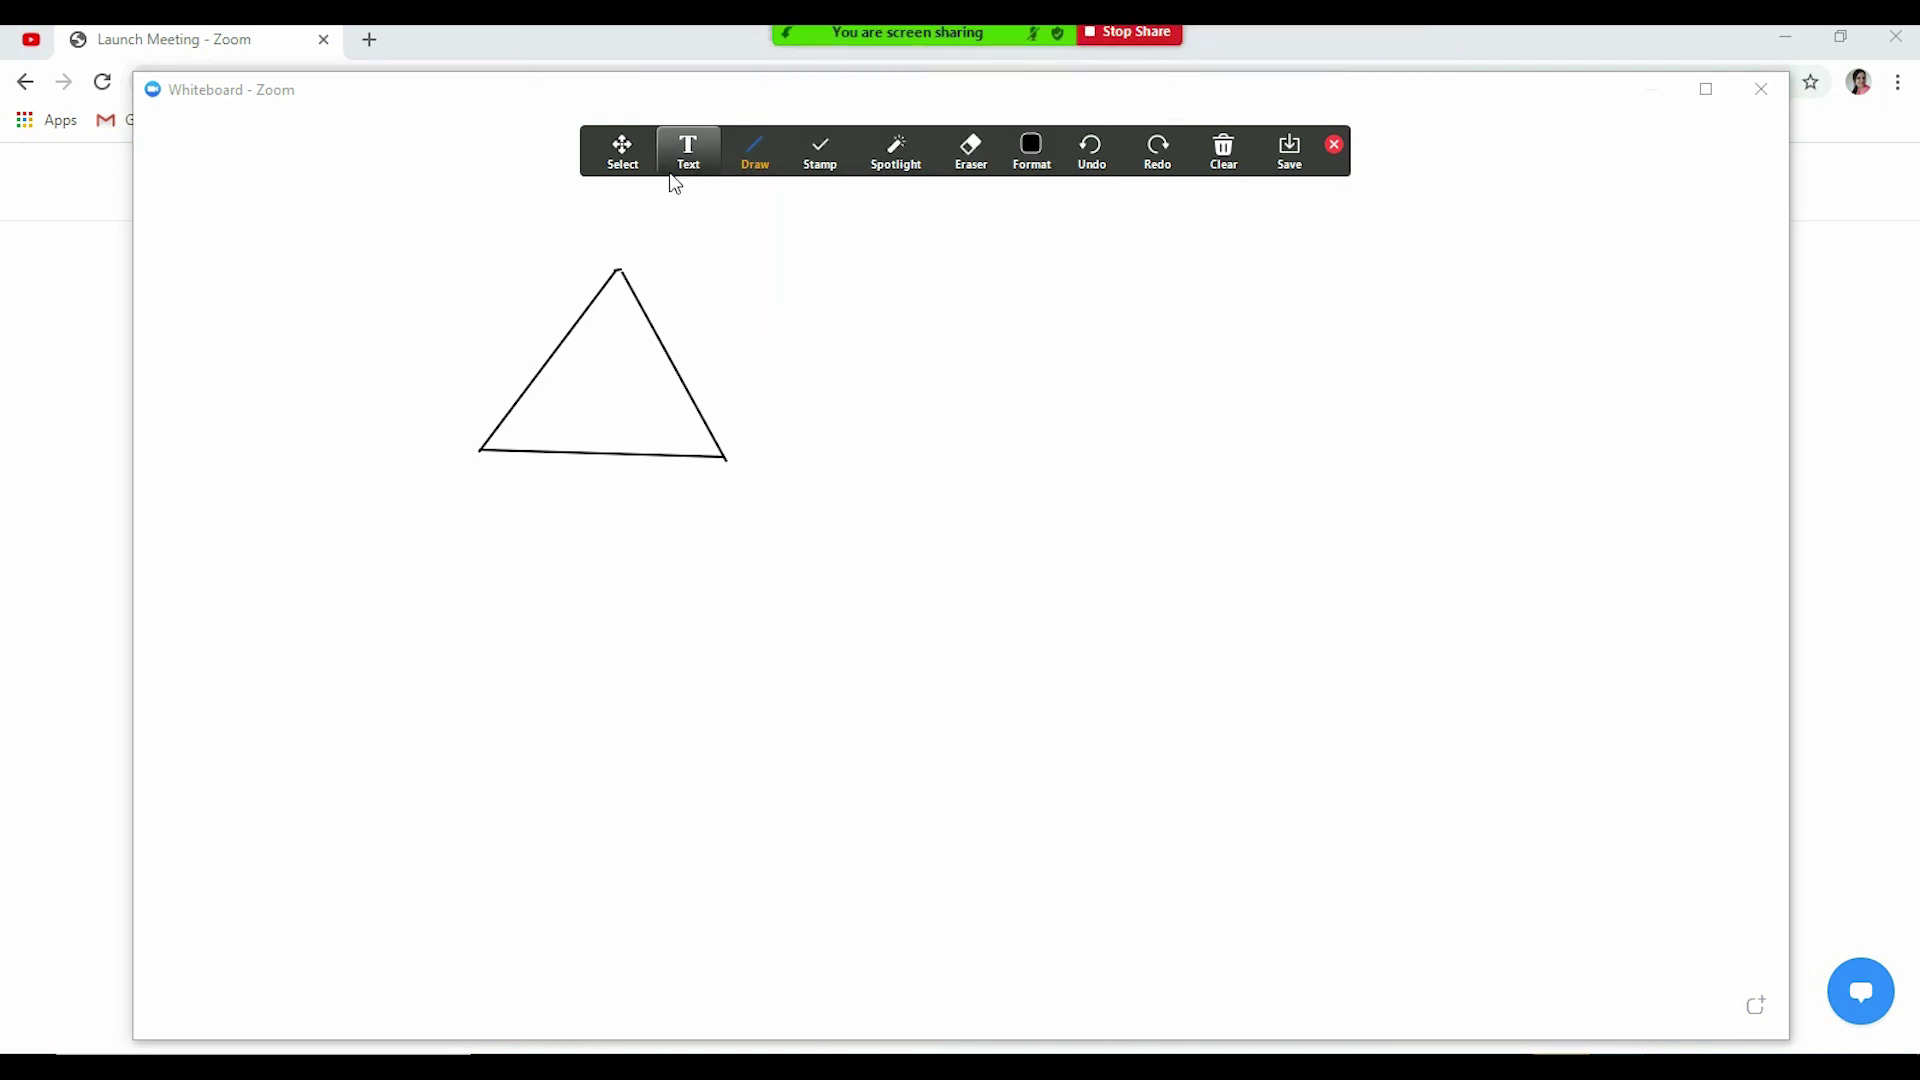
# - Label the triangle's corners by freehand drawing: A and B at the base ends, C at the apex
pyautogui.click(618, 158)
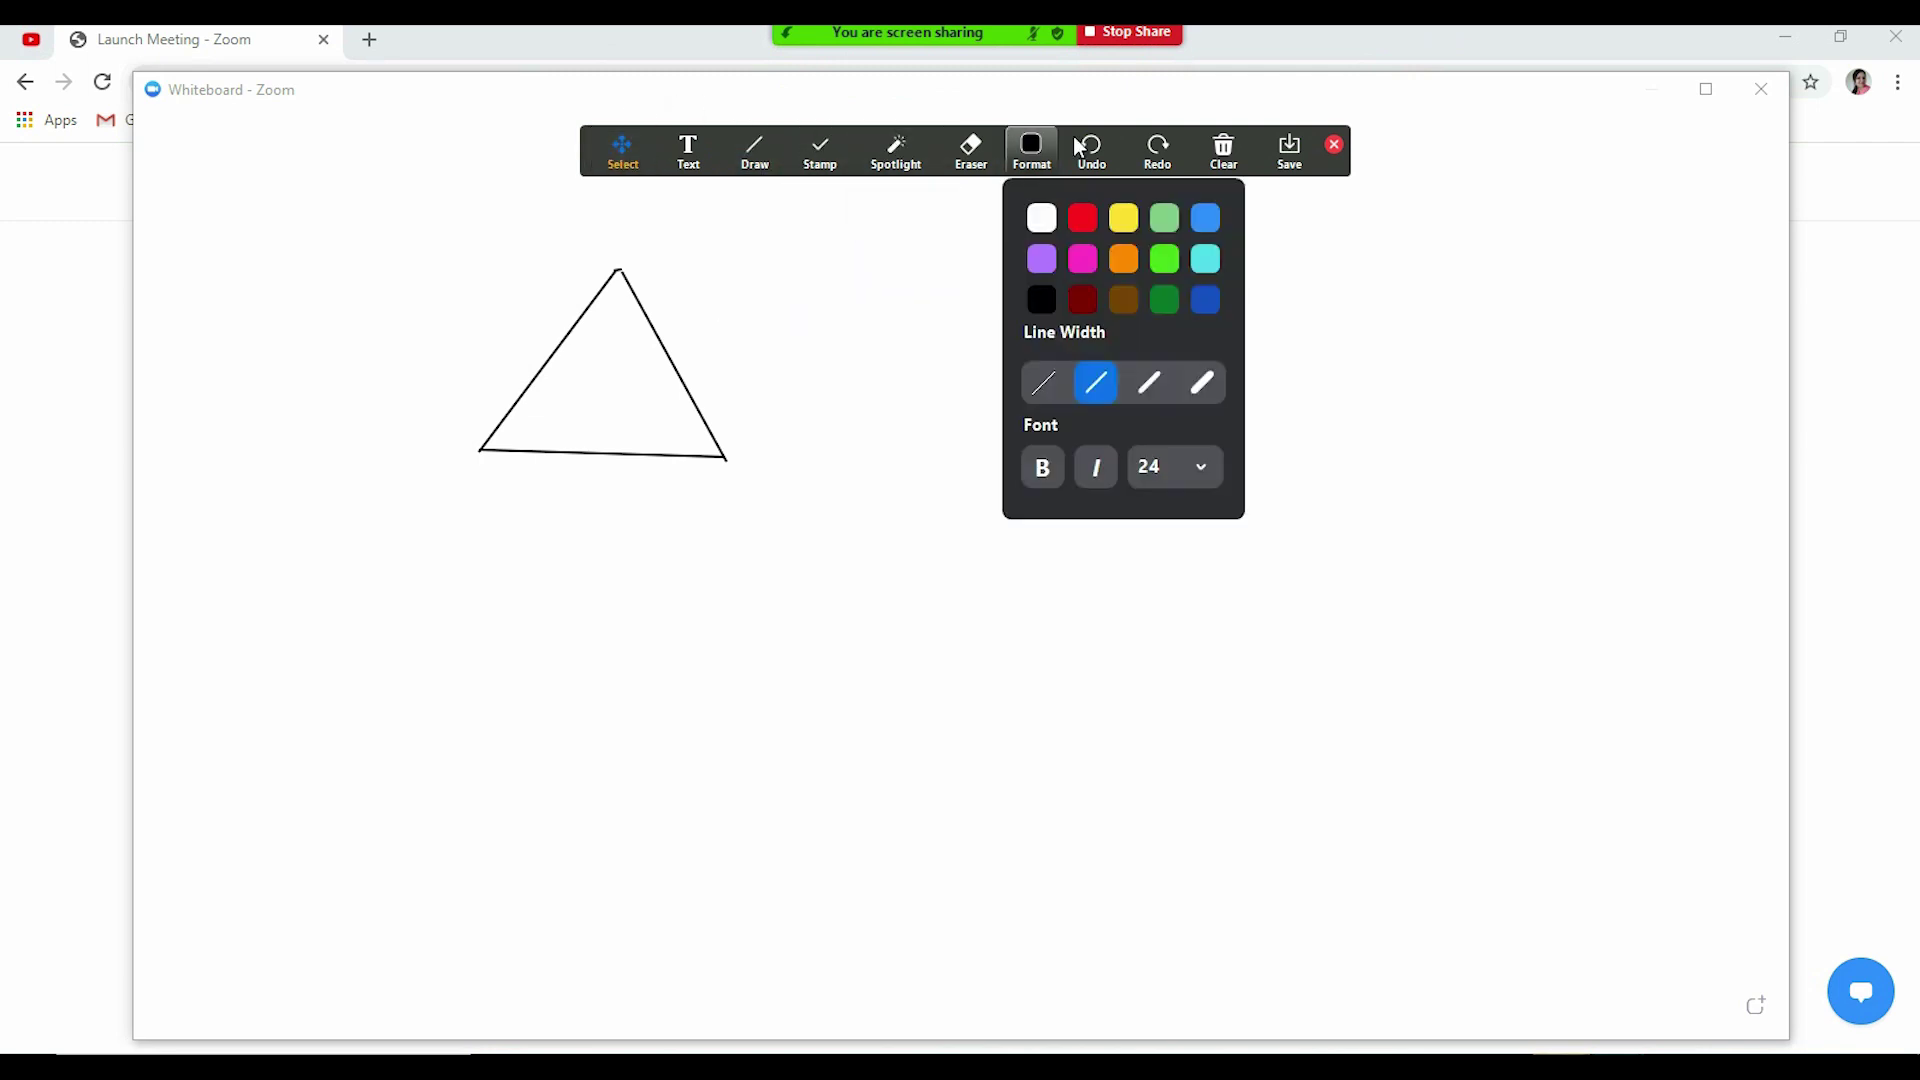
pyautogui.moveTo(978, 36)
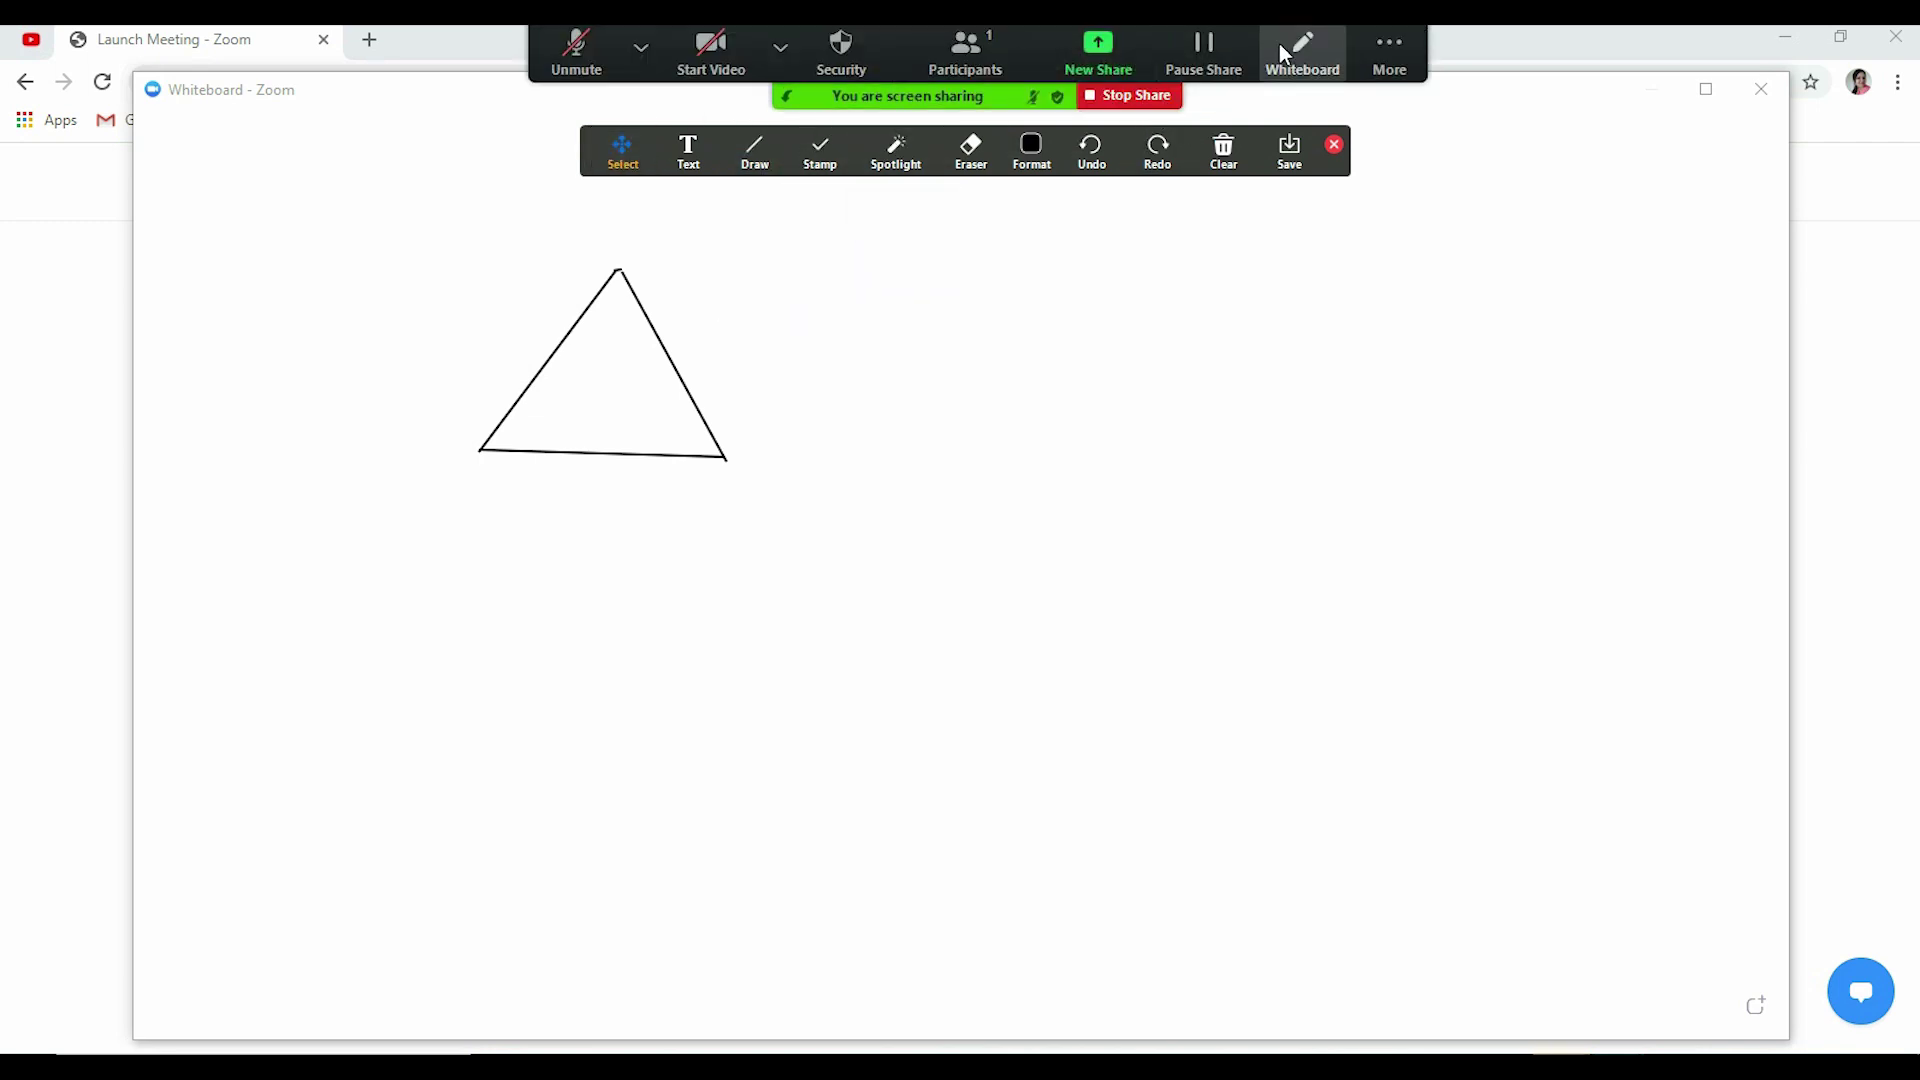
pyautogui.click(1298, 57)
pyautogui.click(1302, 60)
pyautogui.moveTo(412, 487)
pyautogui.mouseDown()
pyautogui.moveTo(462, 429)
pyautogui.moveTo(457, 493)
pyautogui.moveTo(441, 469)
pyautogui.moveTo(481, 462)
pyautogui.mouseUp()
pyautogui.moveTo(750, 447)
pyautogui.mouseDown()
pyautogui.moveTo(751, 479)
pyautogui.moveTo(793, 446)
pyautogui.moveTo(741, 486)
pyautogui.mouseUp()
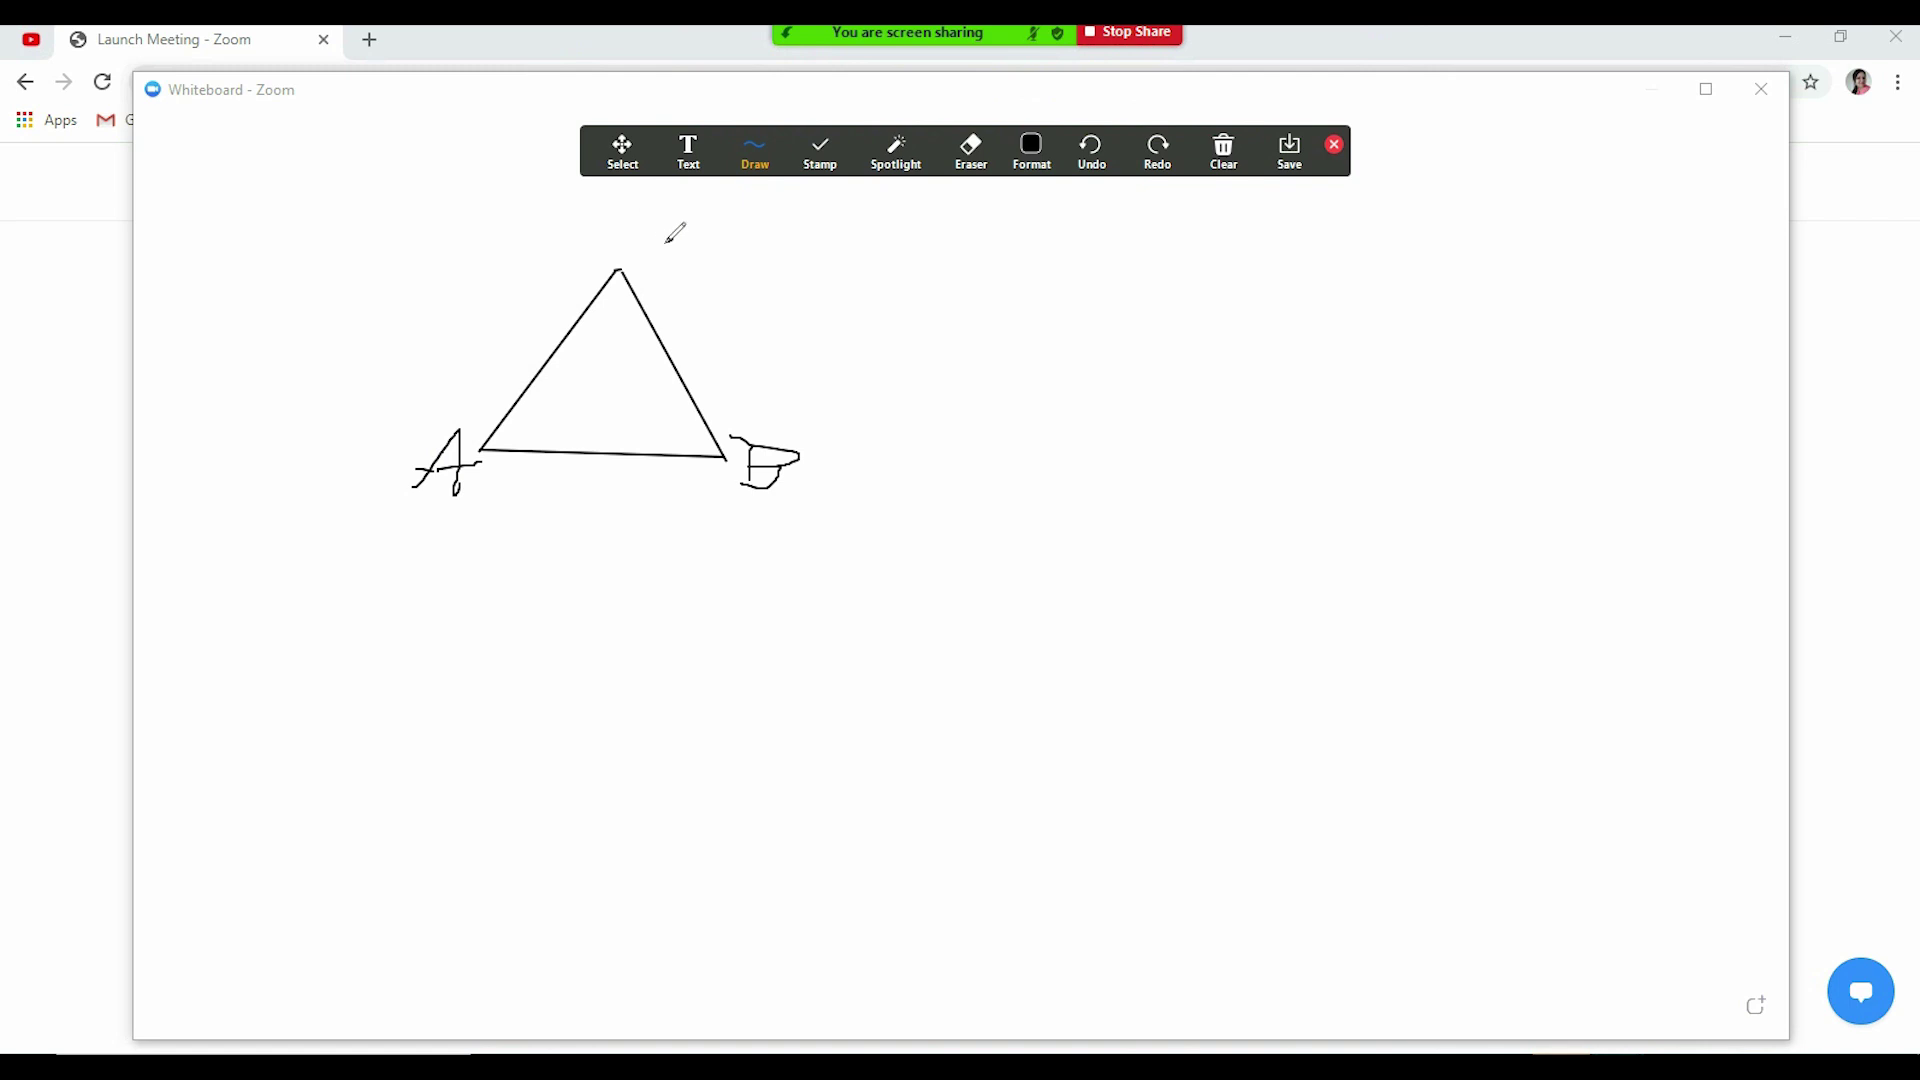
pyautogui.moveTo(672, 238)
pyautogui.mouseDown()
pyautogui.moveTo(656, 249)
pyautogui.moveTo(698, 281)
pyautogui.mouseUp()
# - Mark the triangle's base angles at A and B with freehand double arcs
pyautogui.click(1223, 150)
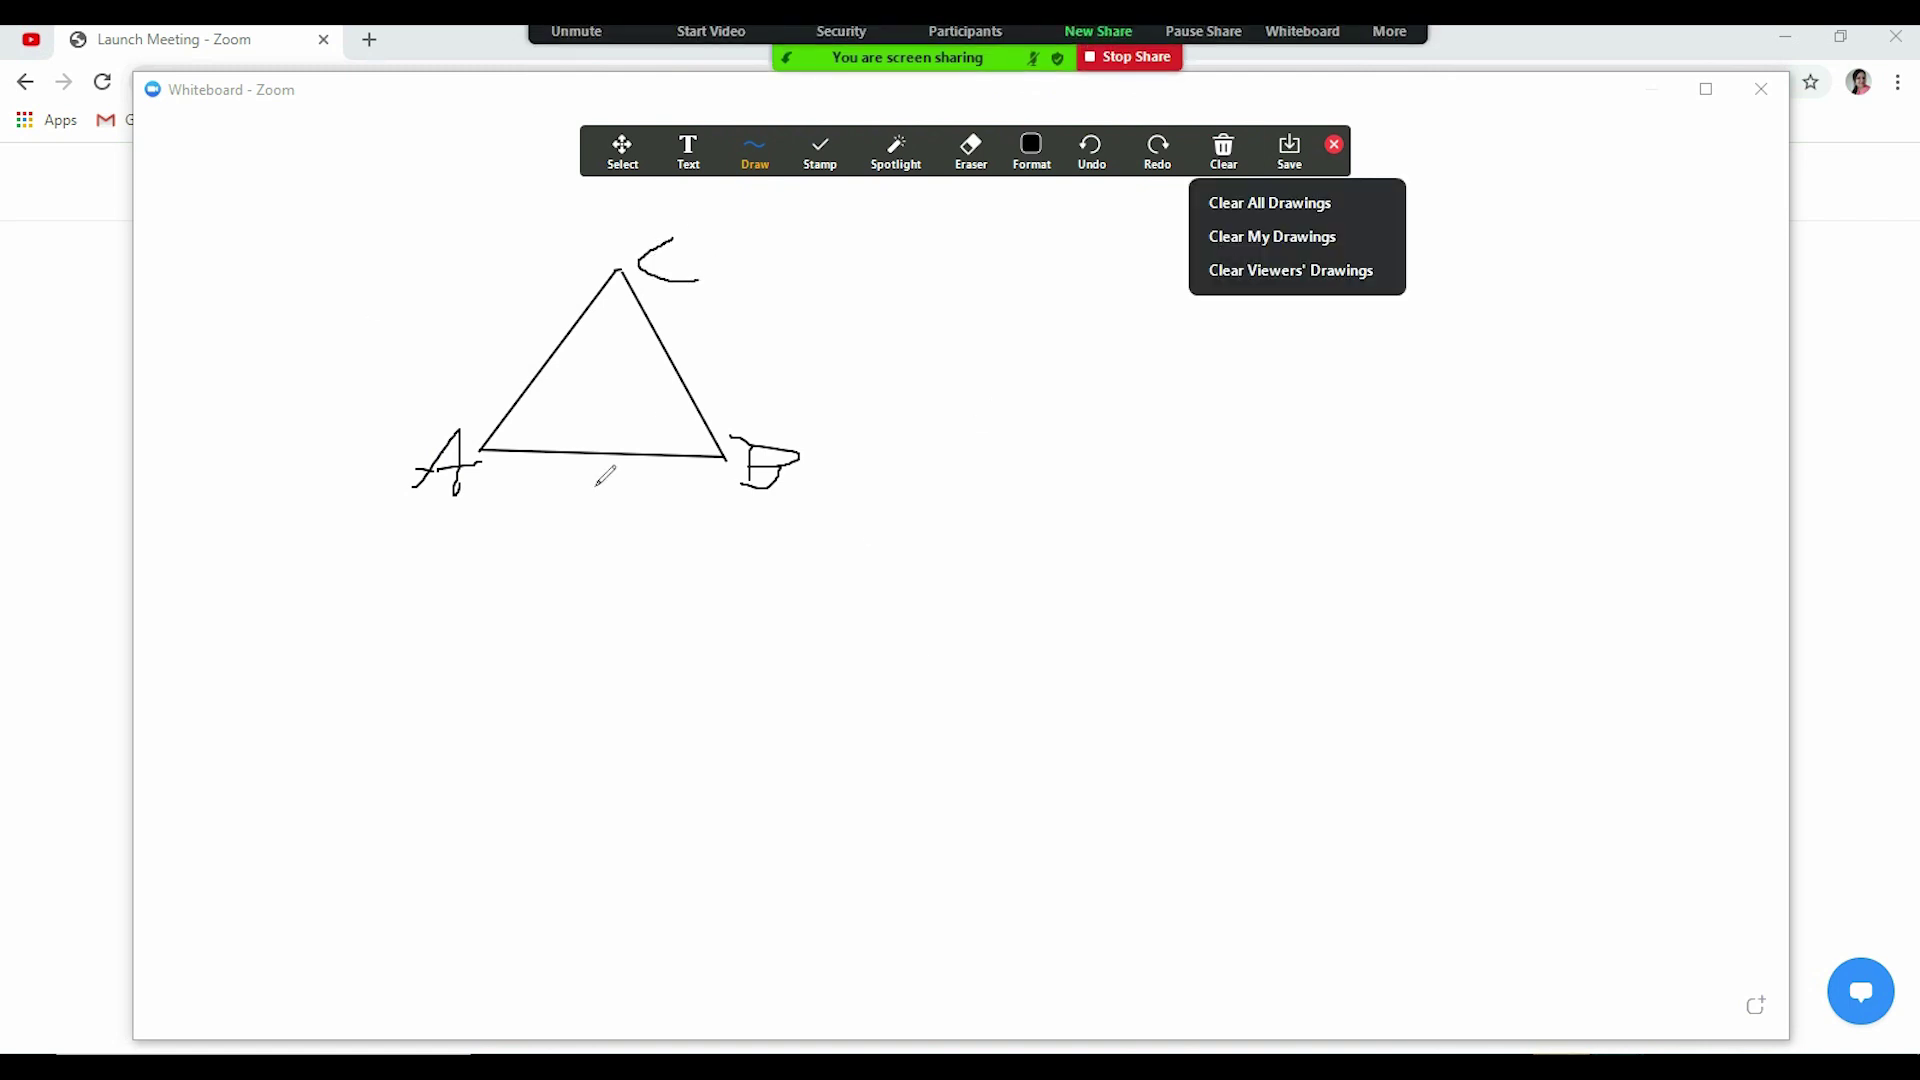
pyautogui.click(605, 475)
pyautogui.moveTo(513, 411); pyautogui.dragTo(542, 444)
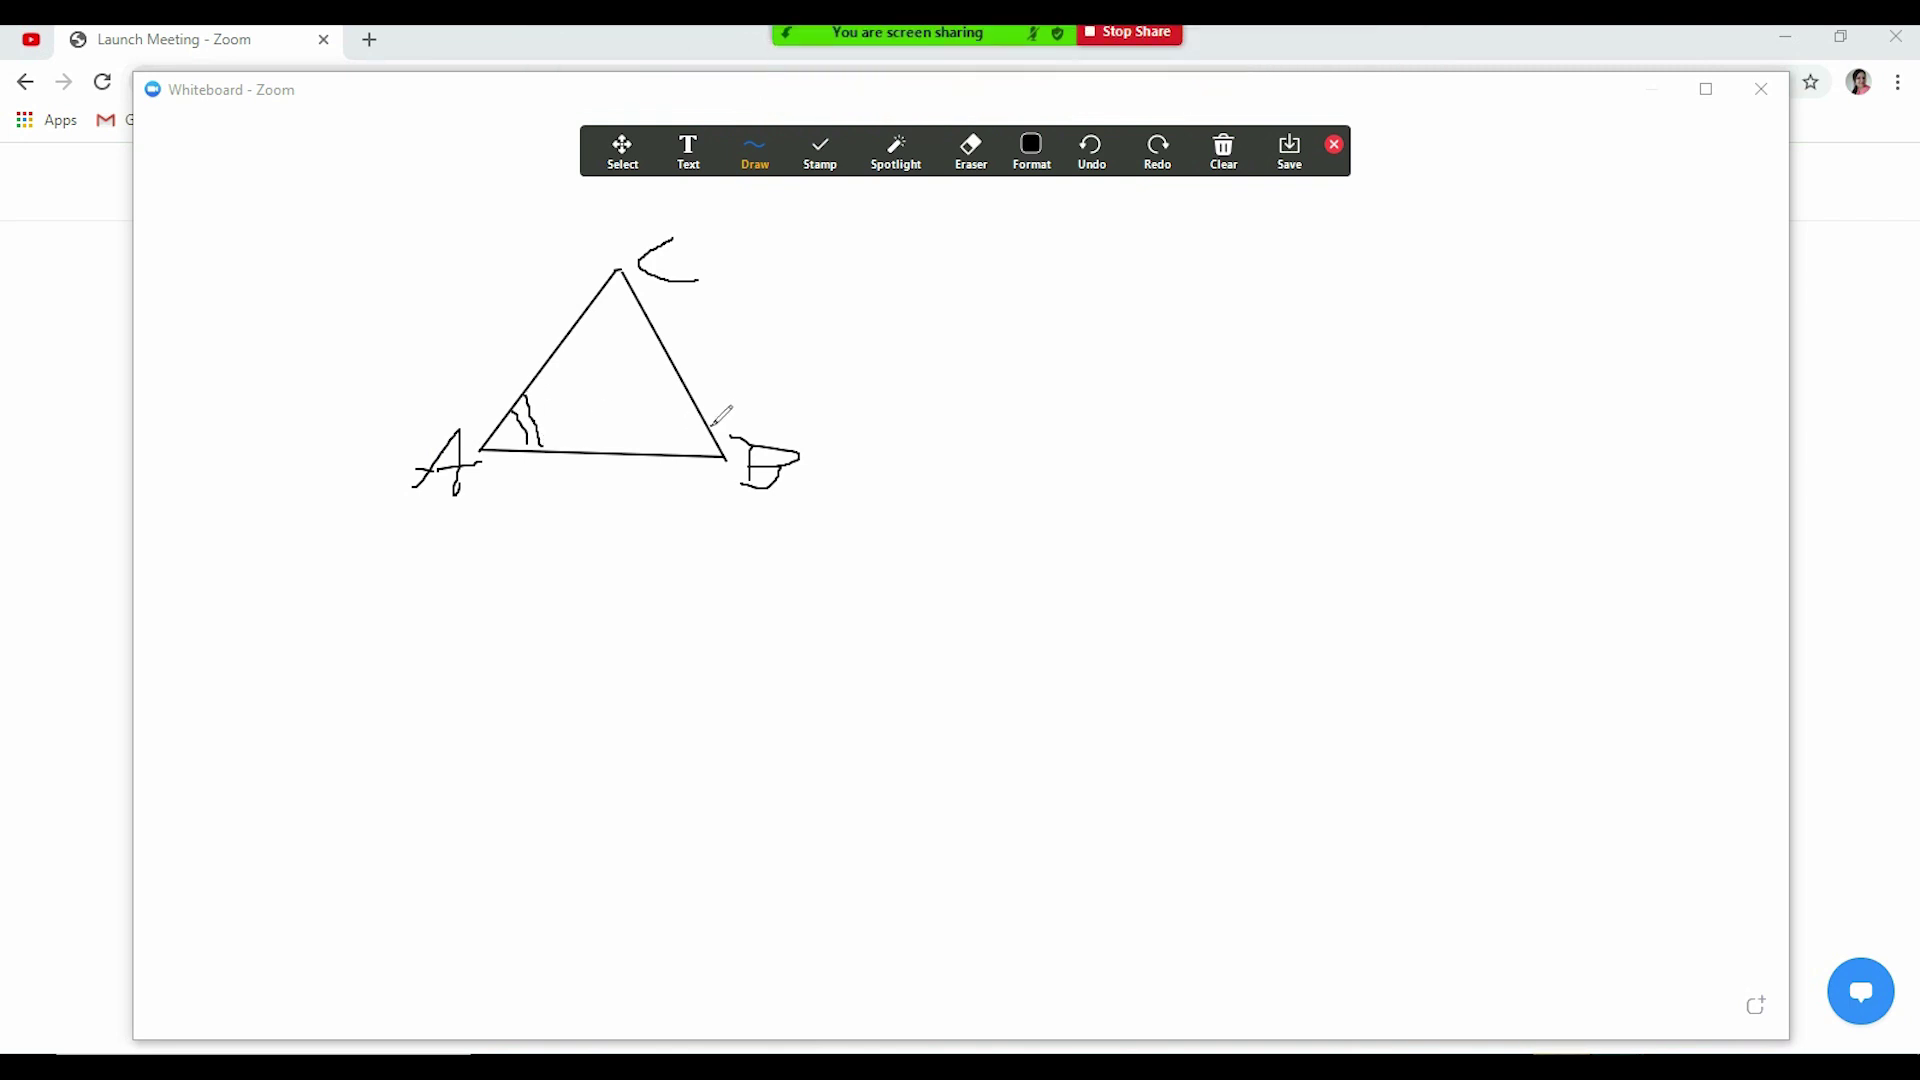
pyautogui.moveTo(713, 427); pyautogui.dragTo(680, 456)
pyautogui.click(641, 47)
pyautogui.click(1303, 489)
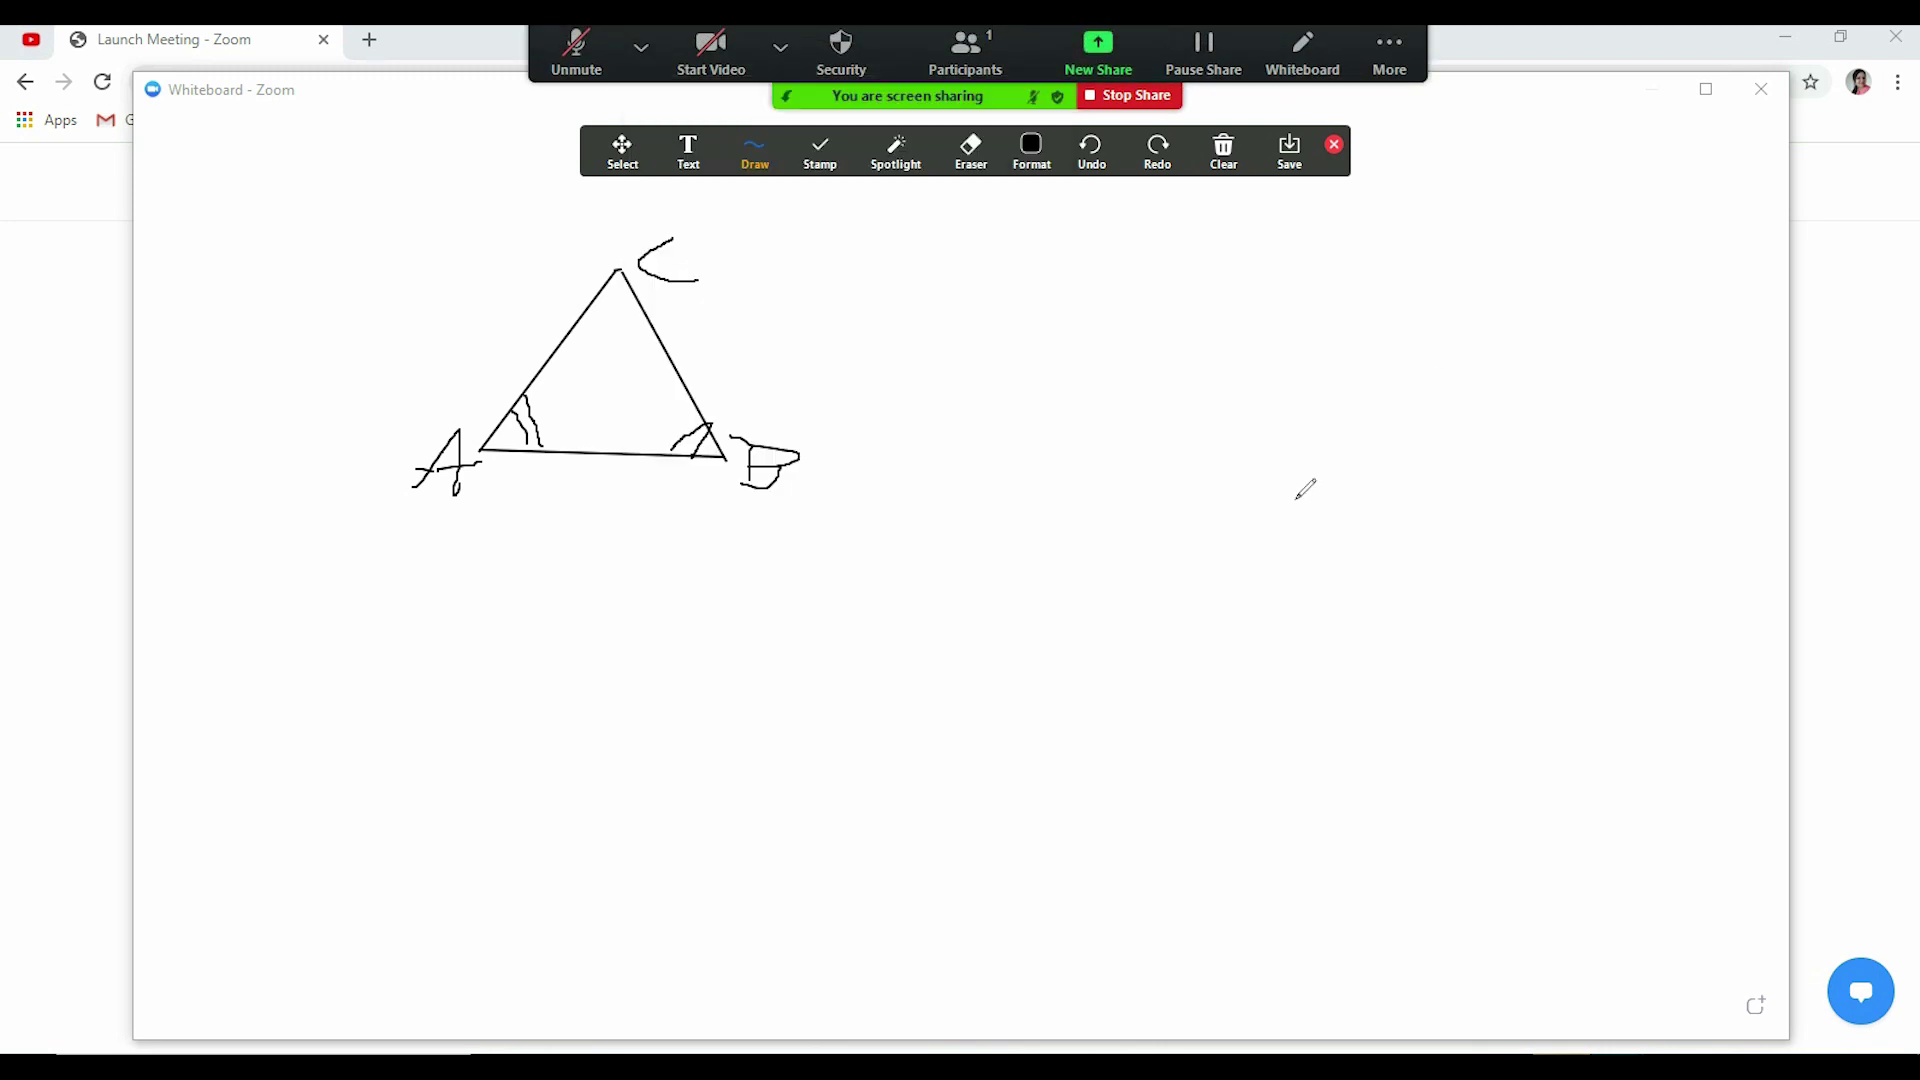
# - Place a green check mark stamp beside the triangle's side between B and C
pyautogui.click(821, 155)
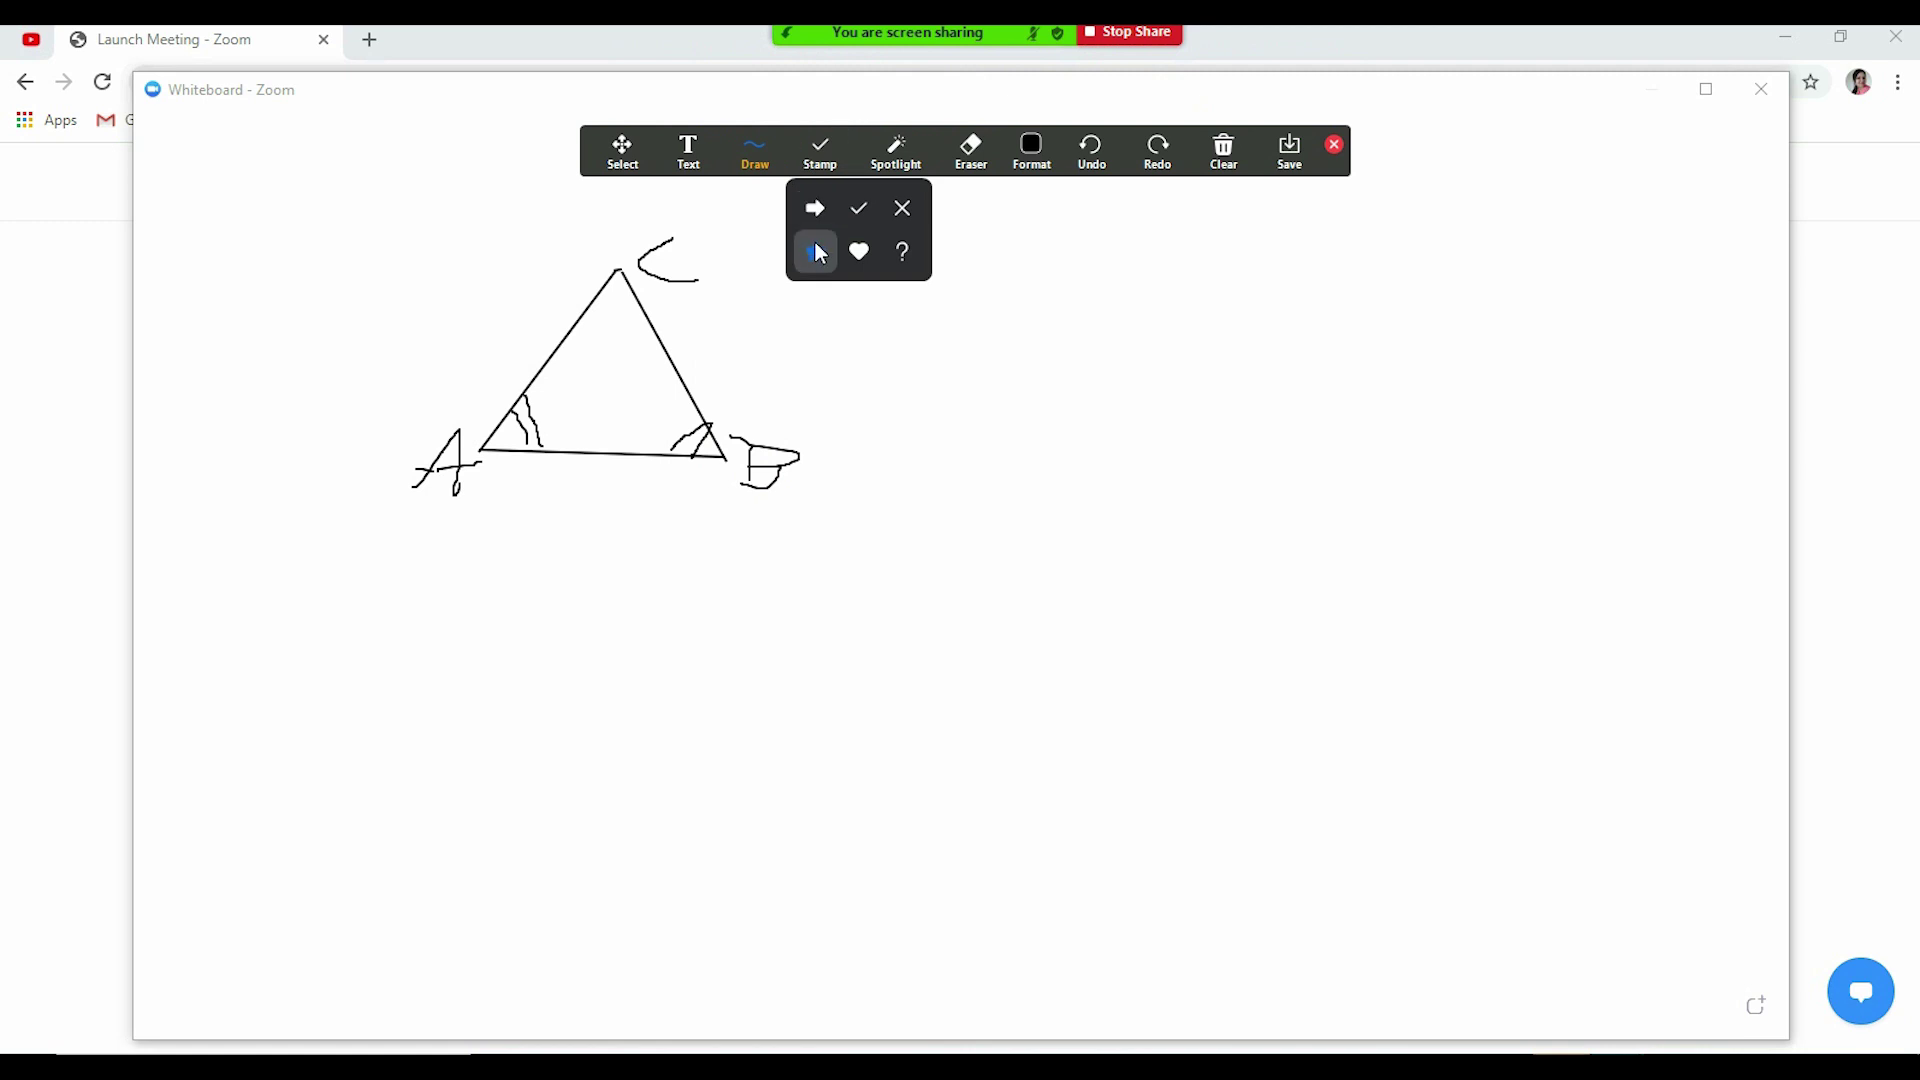
pyautogui.click(866, 222)
pyautogui.click(736, 359)
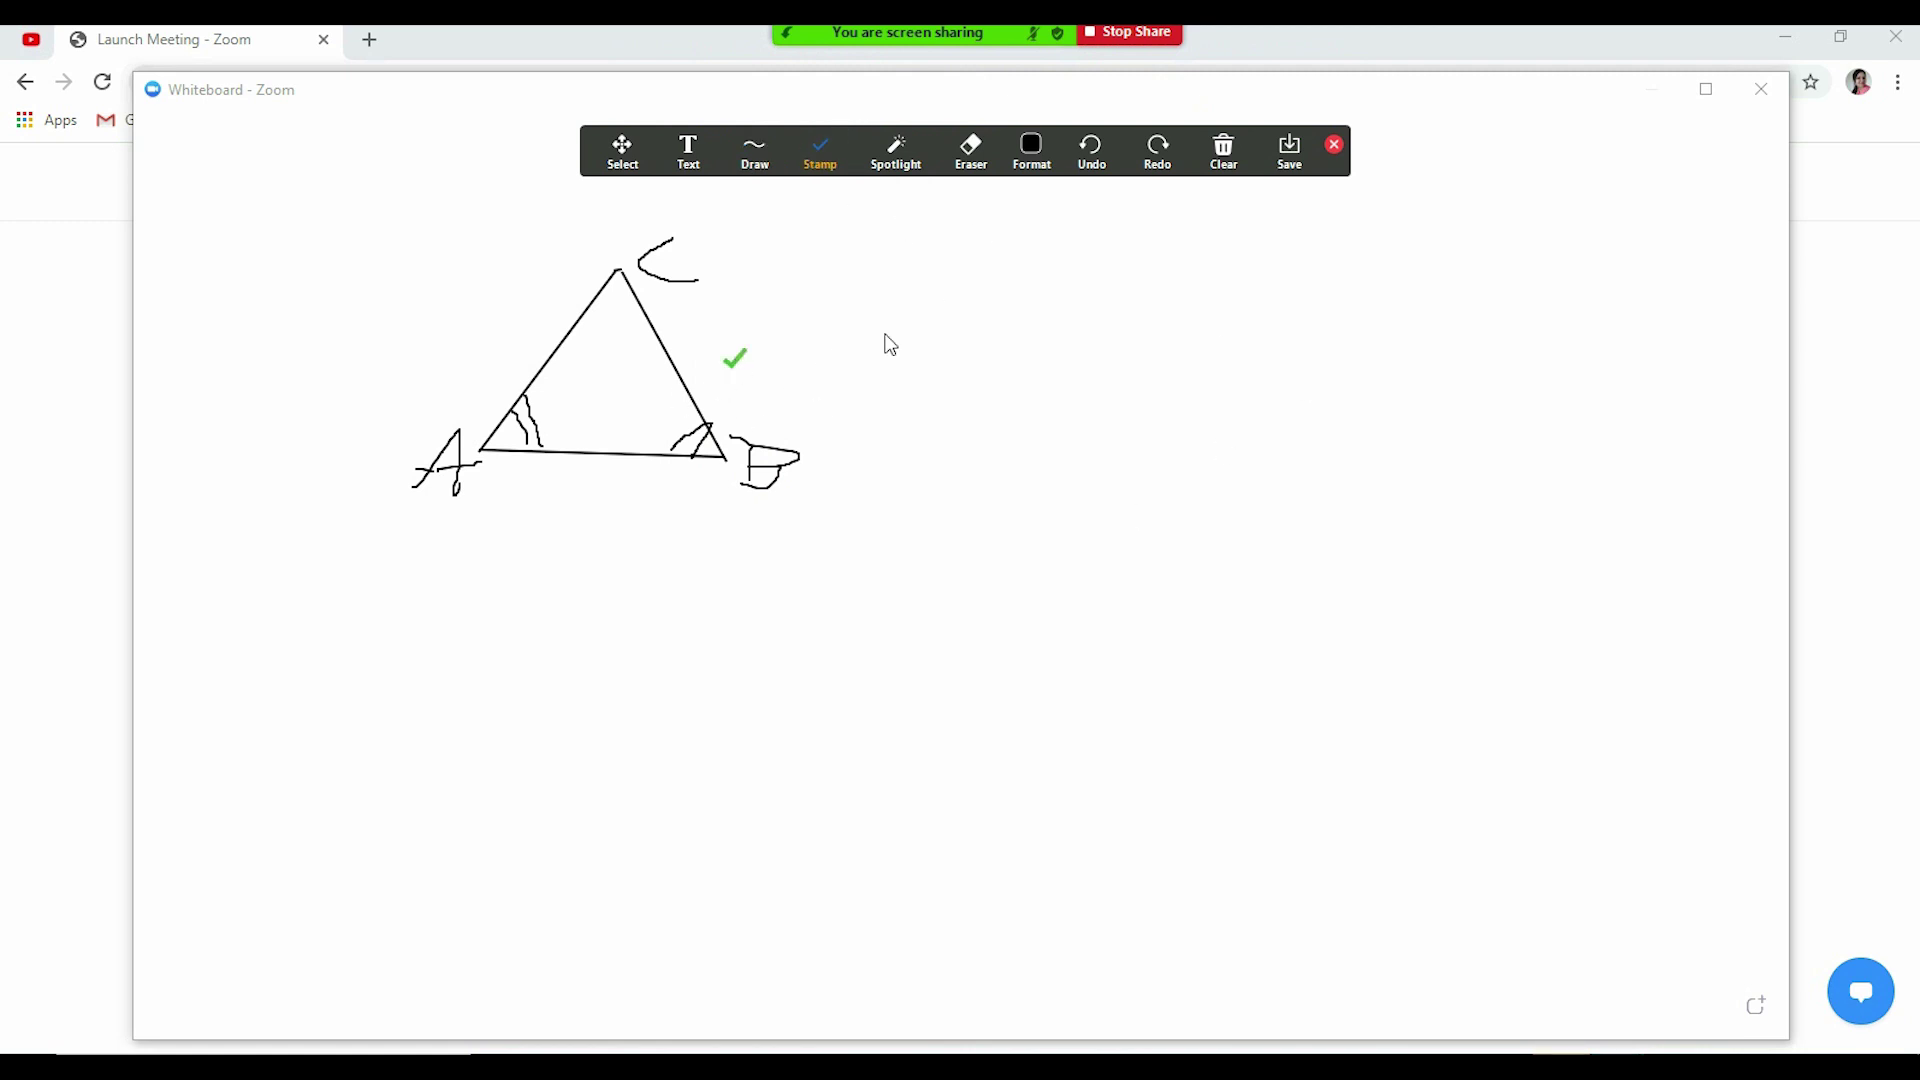
# - Place a red cross stamp on the empty whiteboard area well to the right of the triangle
pyautogui.click(849, 176)
pyautogui.click(901, 207)
pyautogui.click(1215, 372)
# - Erase the red cross stamp from the whiteboard
pyautogui.click(1079, 176)
pyautogui.click(1177, 153)
pyautogui.click(972, 155)
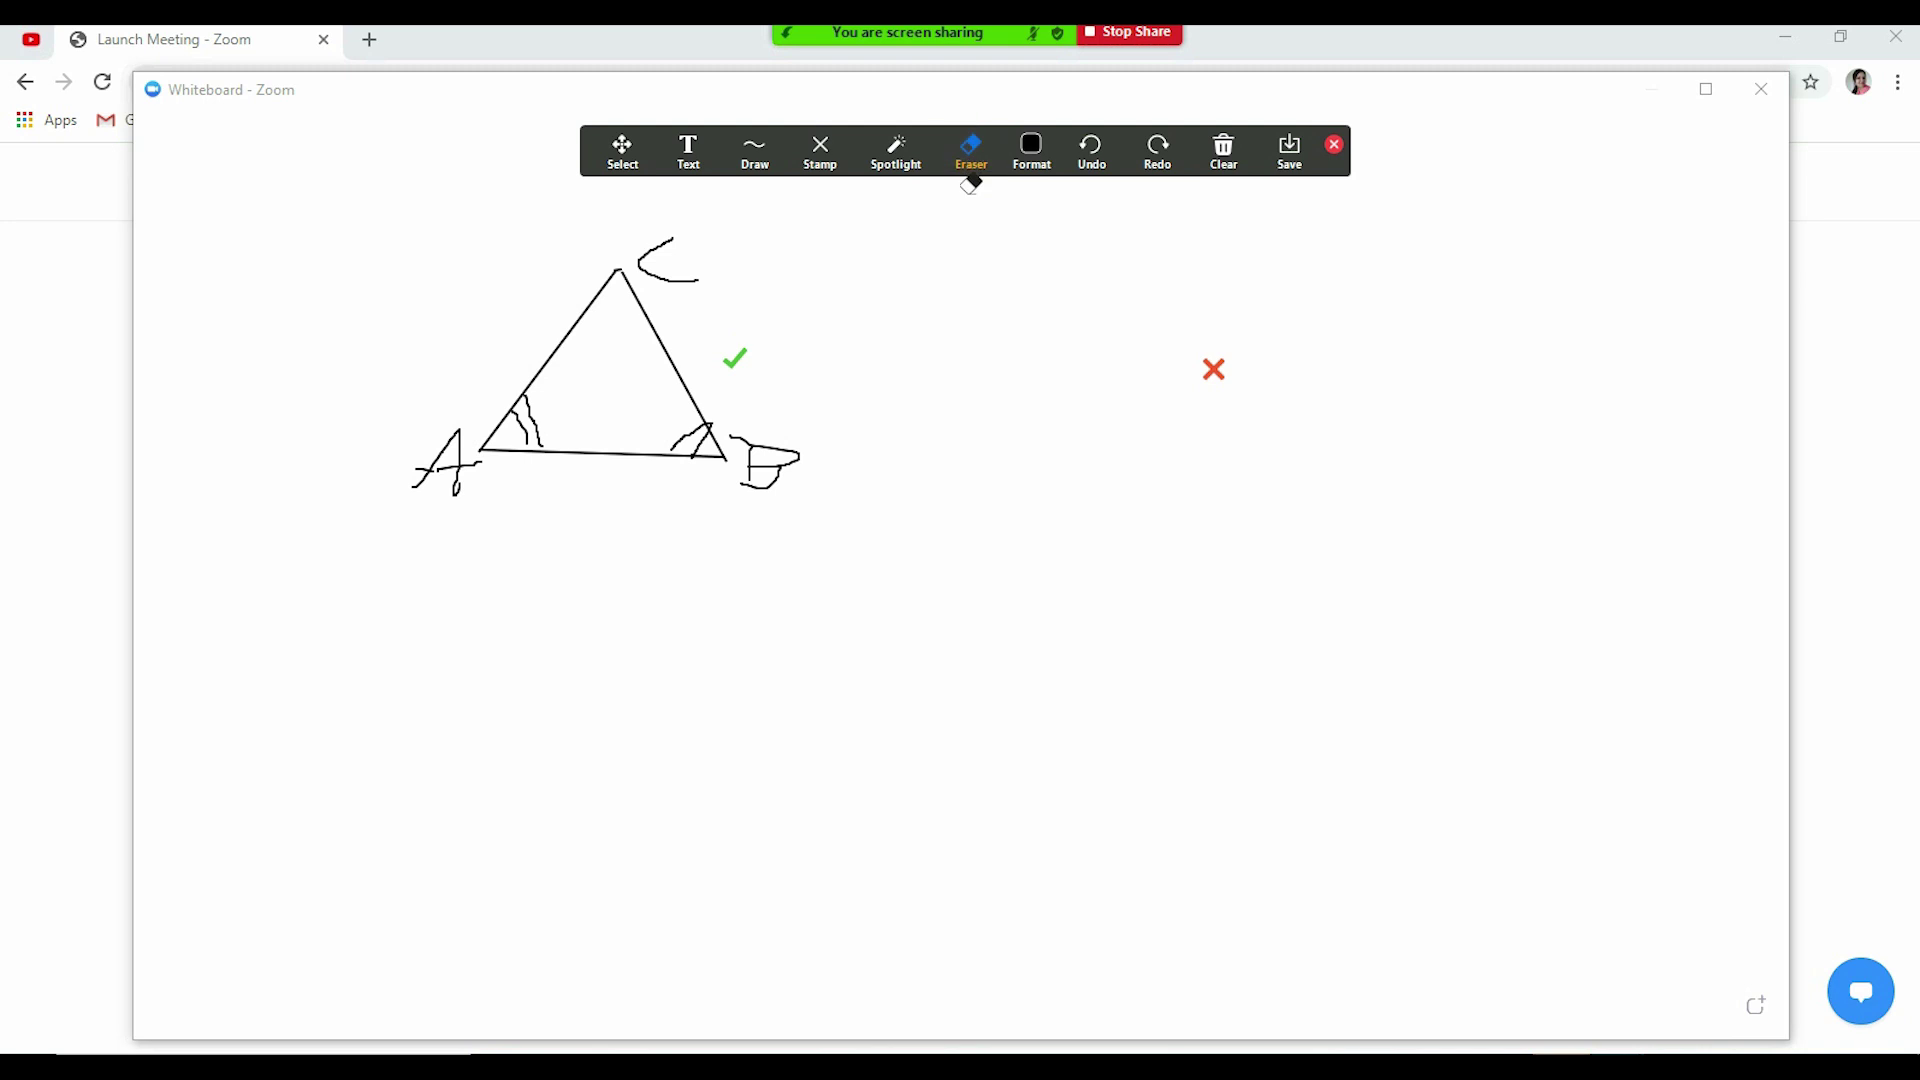
pyautogui.click(1212, 369)
# - Save the whiteboard as an image and show the saved file in its folder
pyautogui.click(1236, 158)
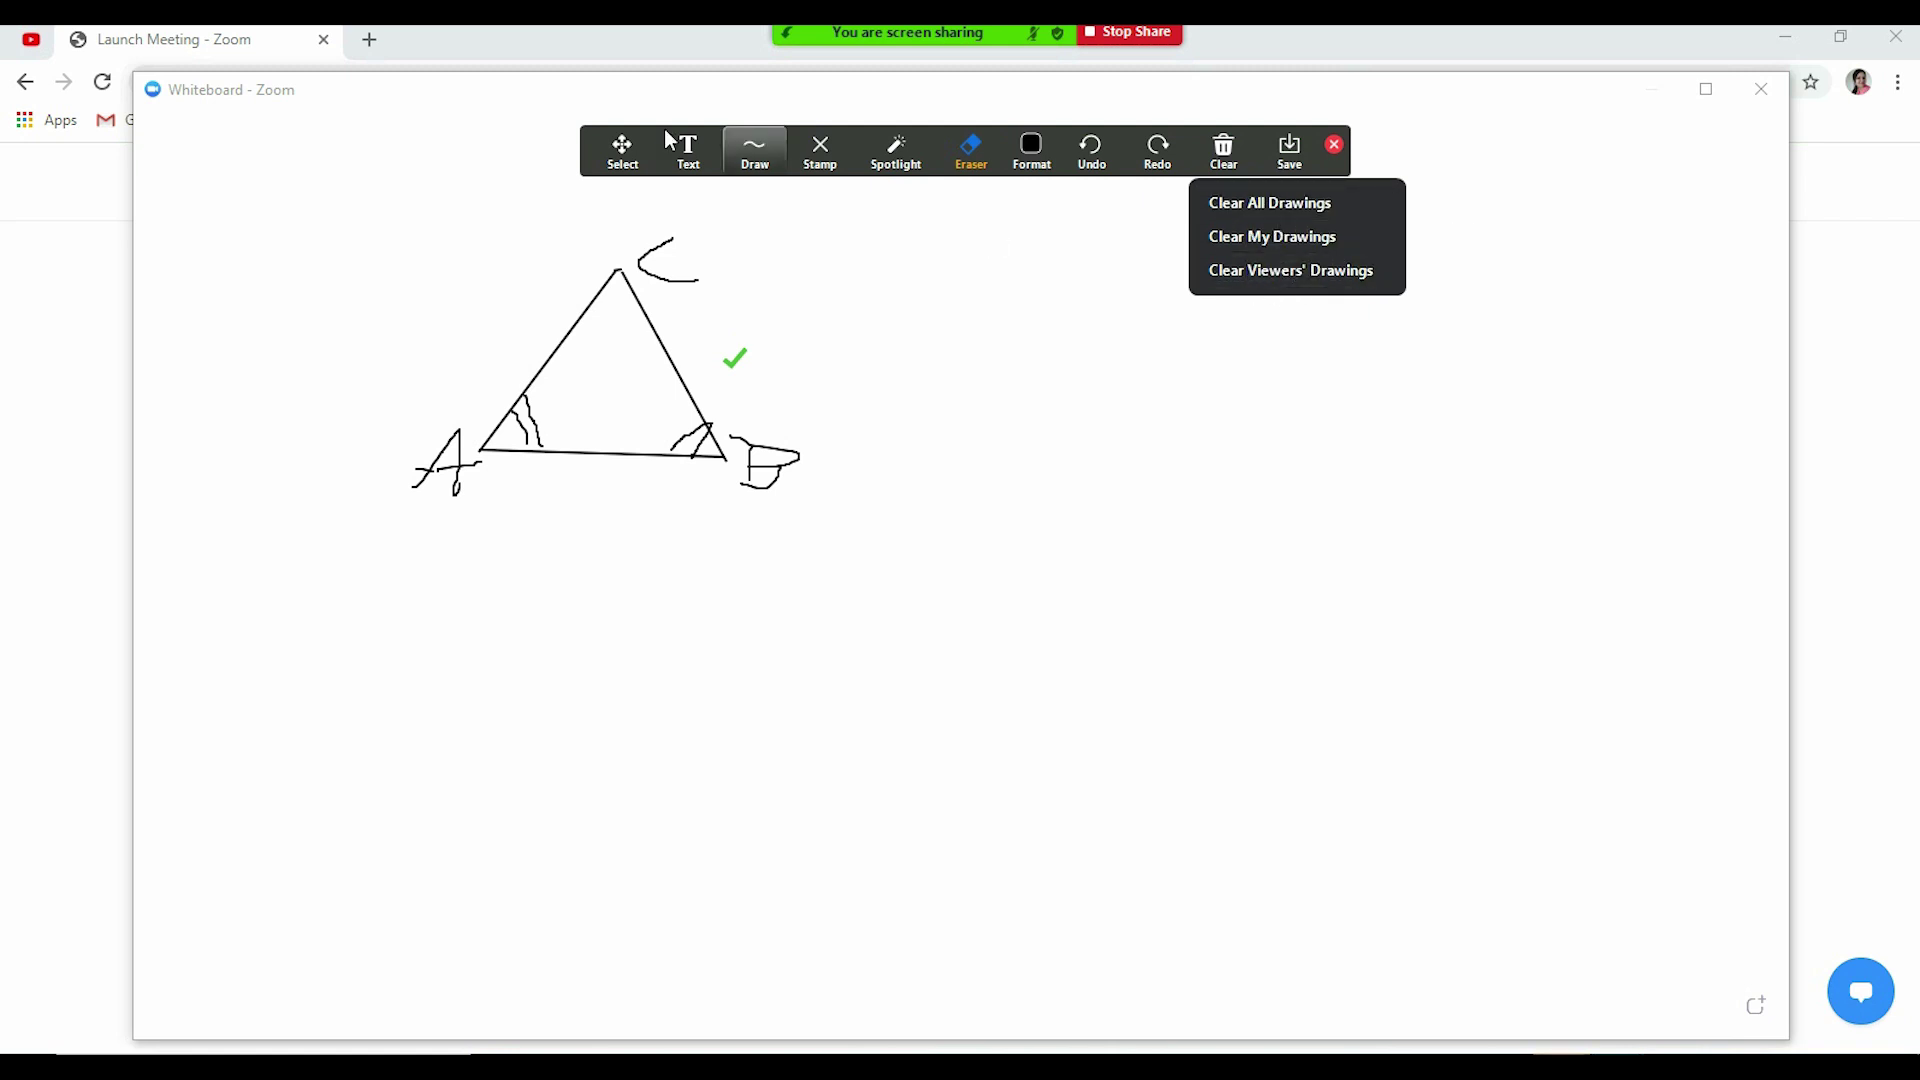
pyautogui.click(1286, 156)
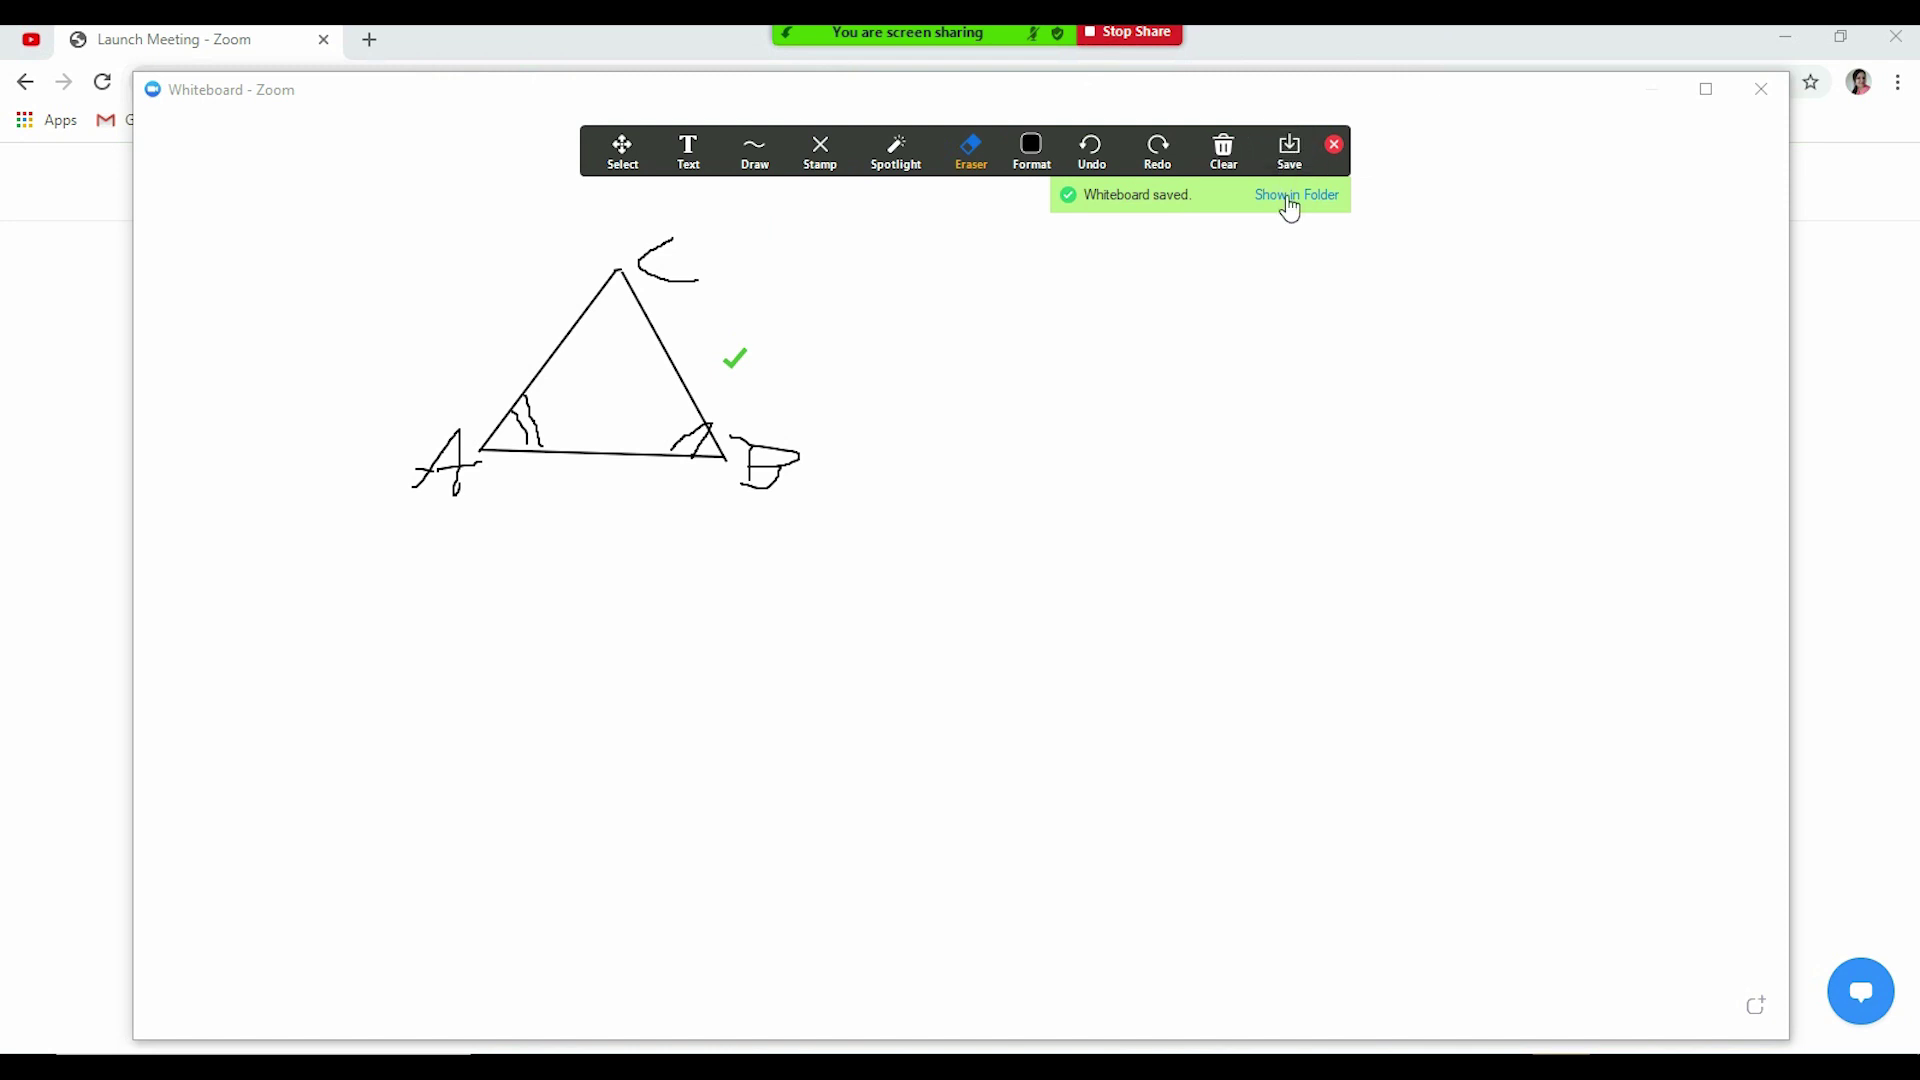
pyautogui.click(1290, 205)
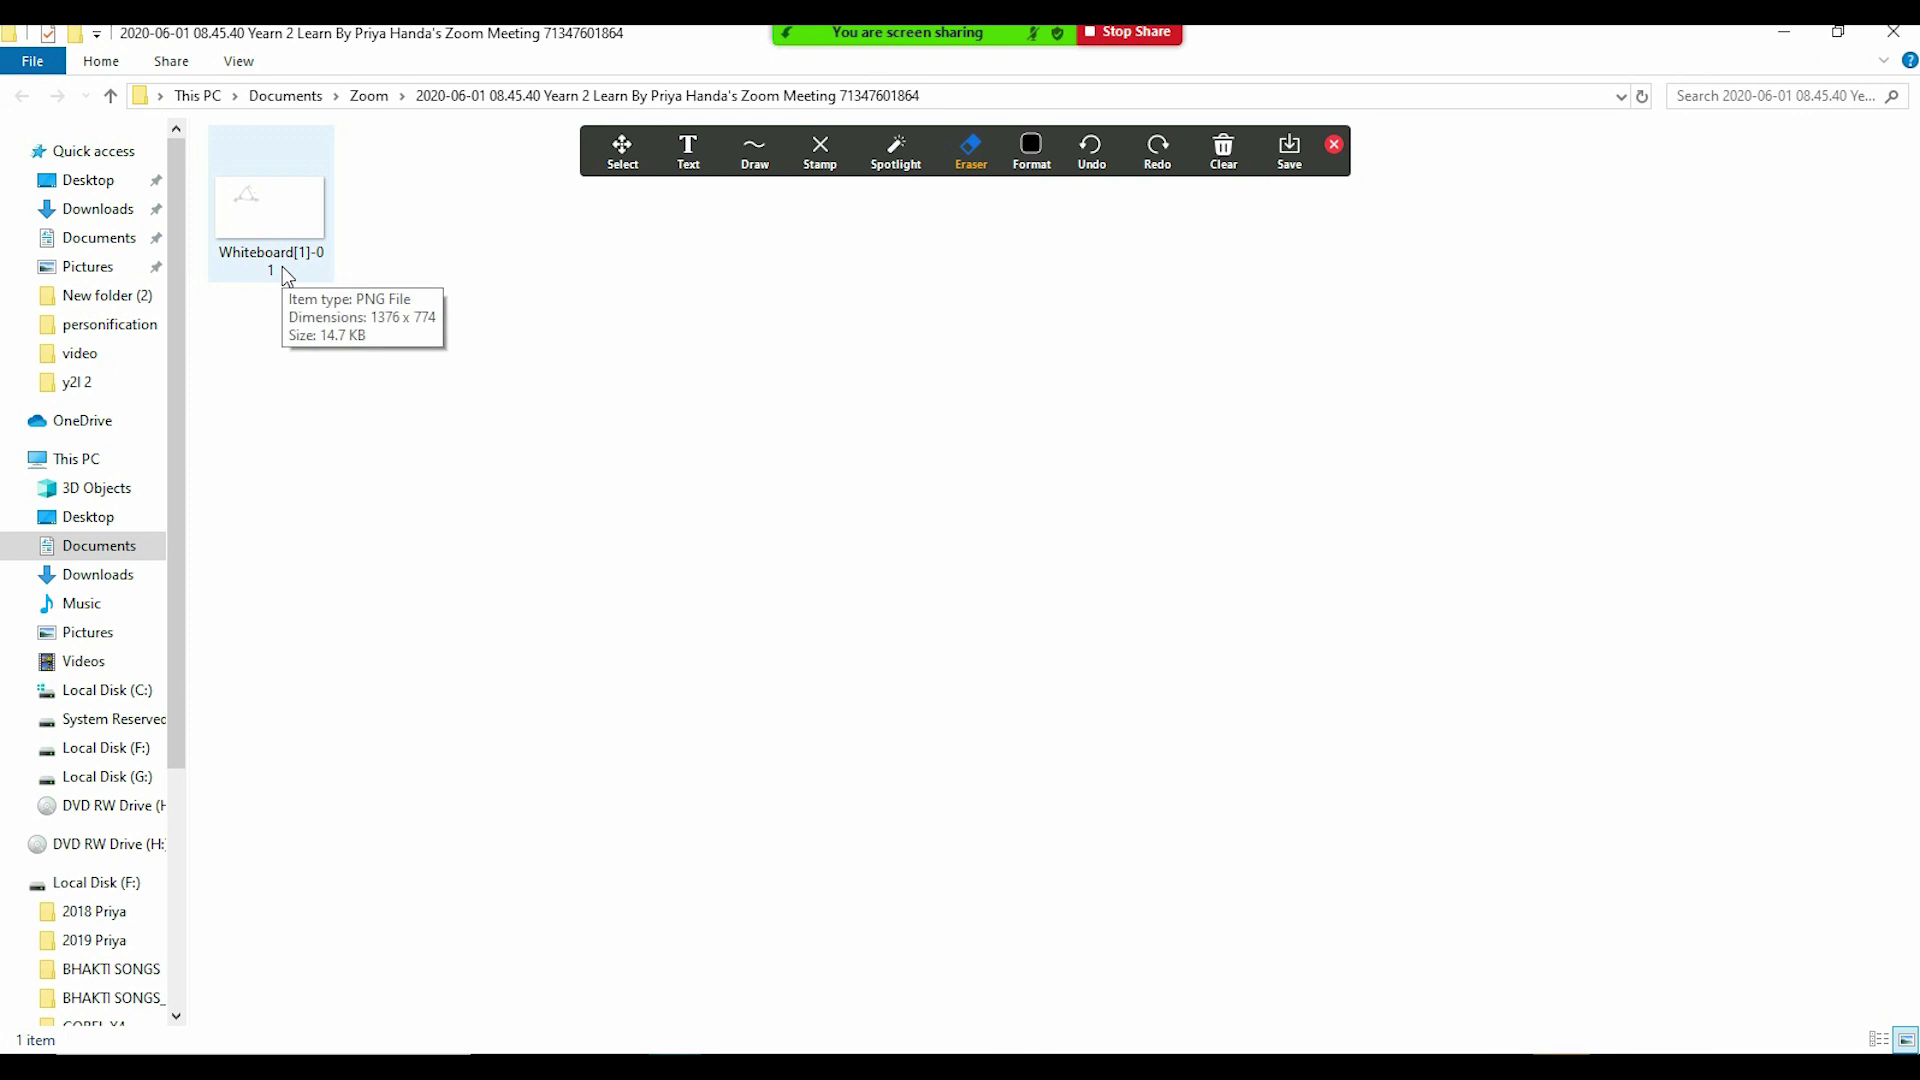
# - Switch from the folder back to the Zoom whiteboard window and maximize it
pyautogui.click(1450, 1068)
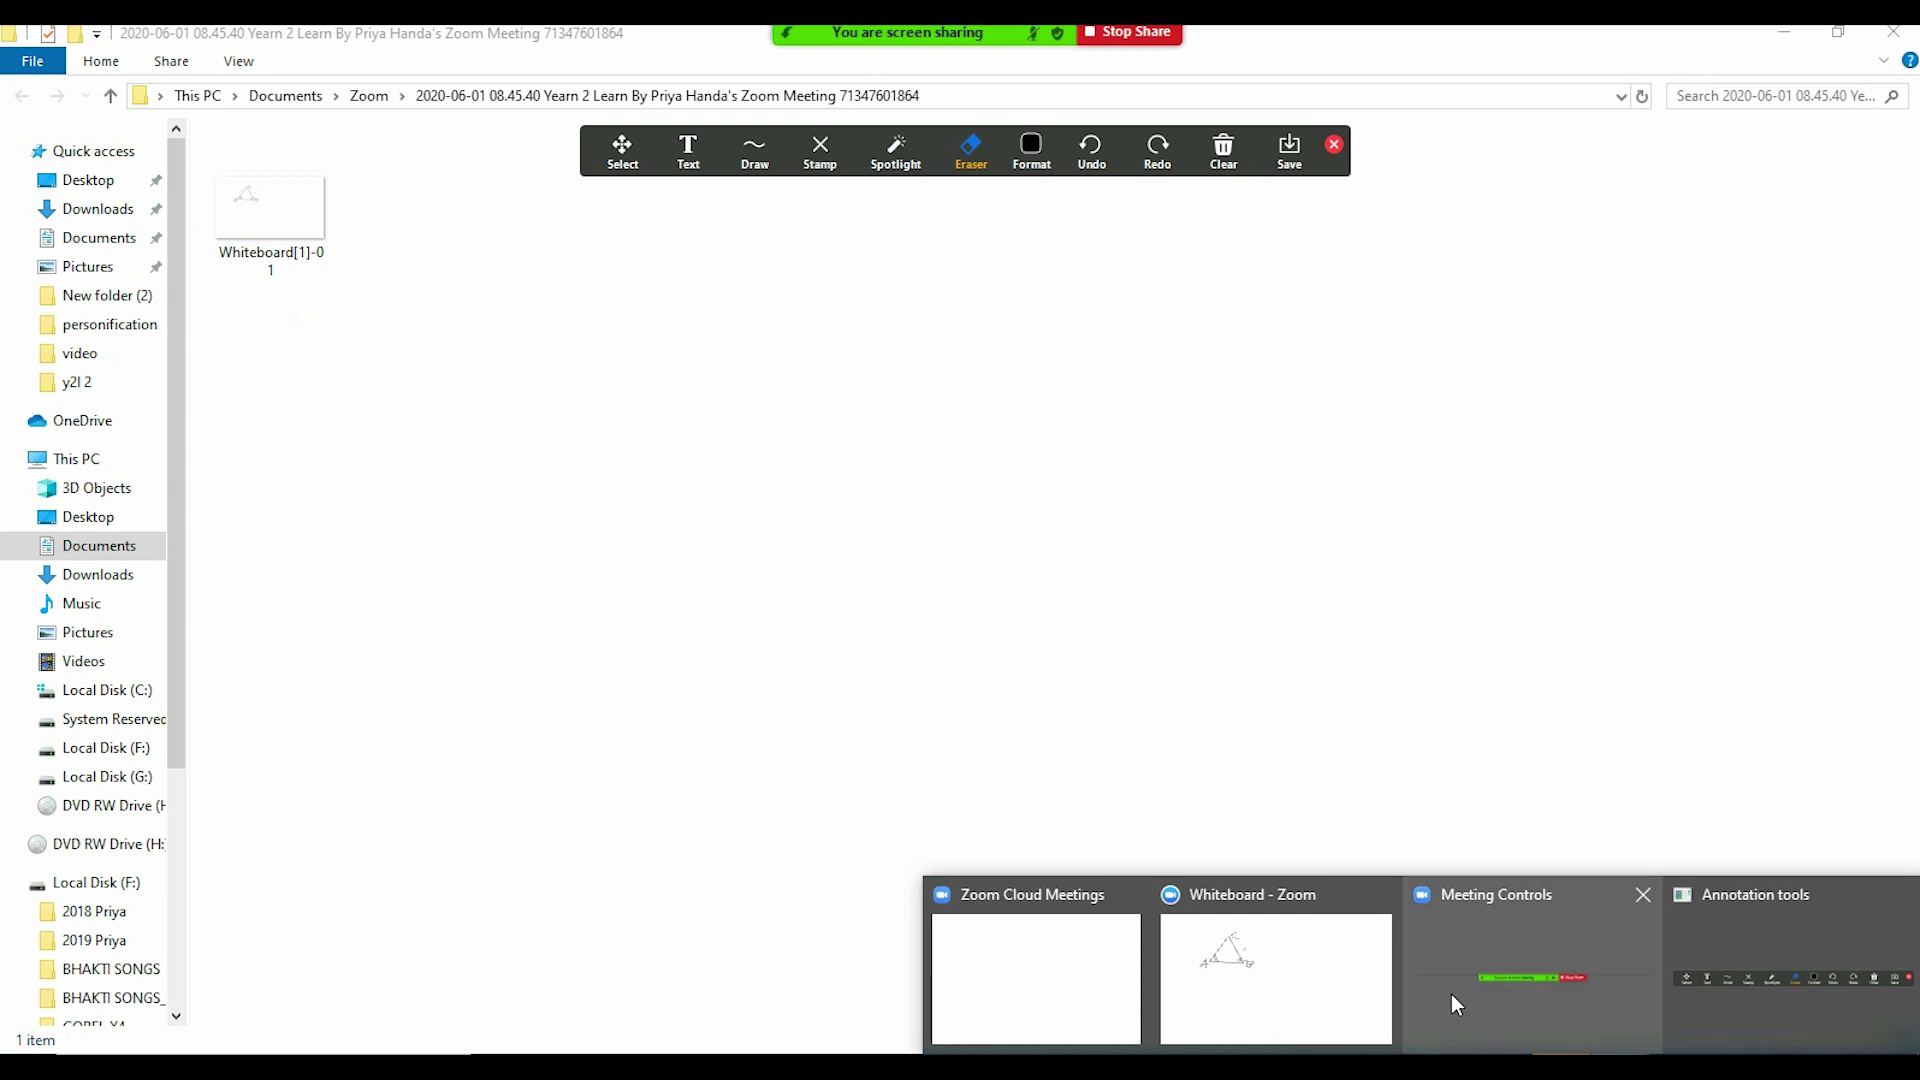
pyautogui.click(1320, 964)
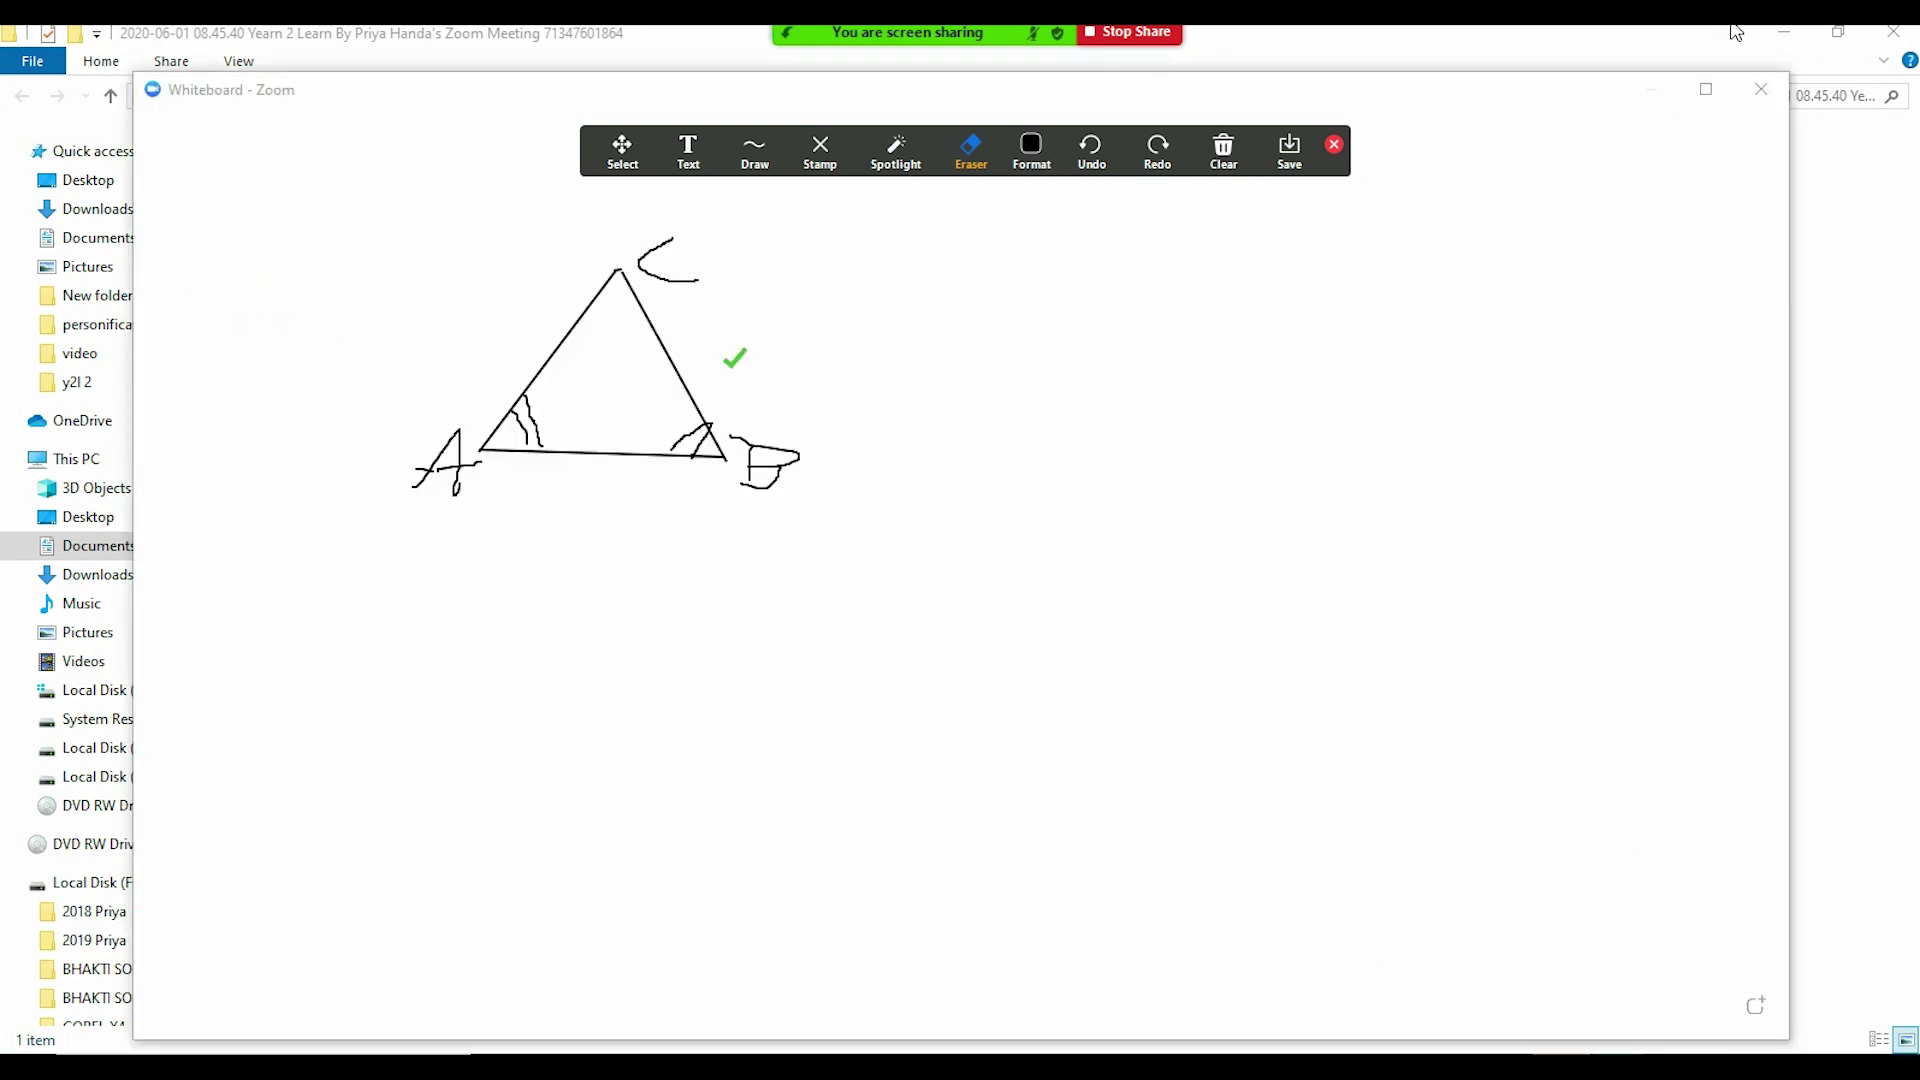
pyautogui.click(1705, 89)
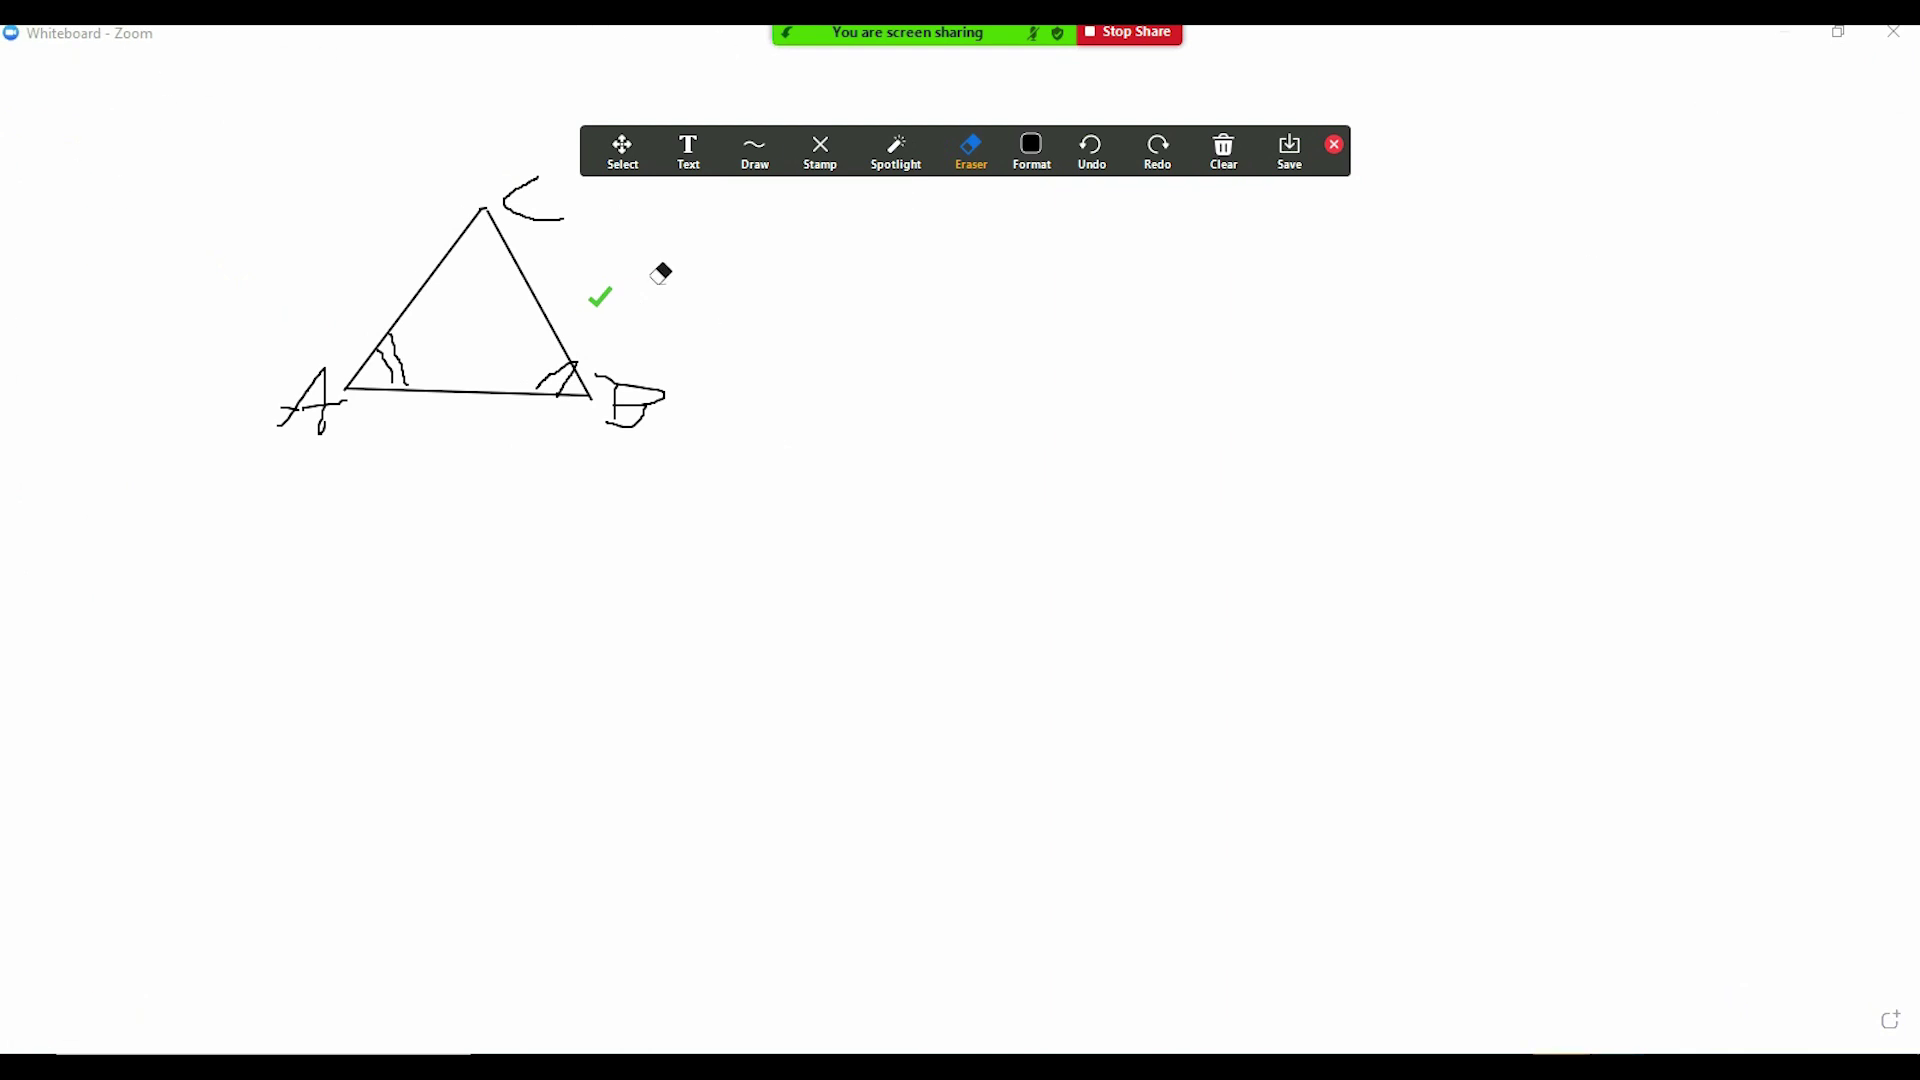
# - Draw a wide black ellipse outline on the whiteboard to the right of the triangle
pyautogui.moveTo(951, 34)
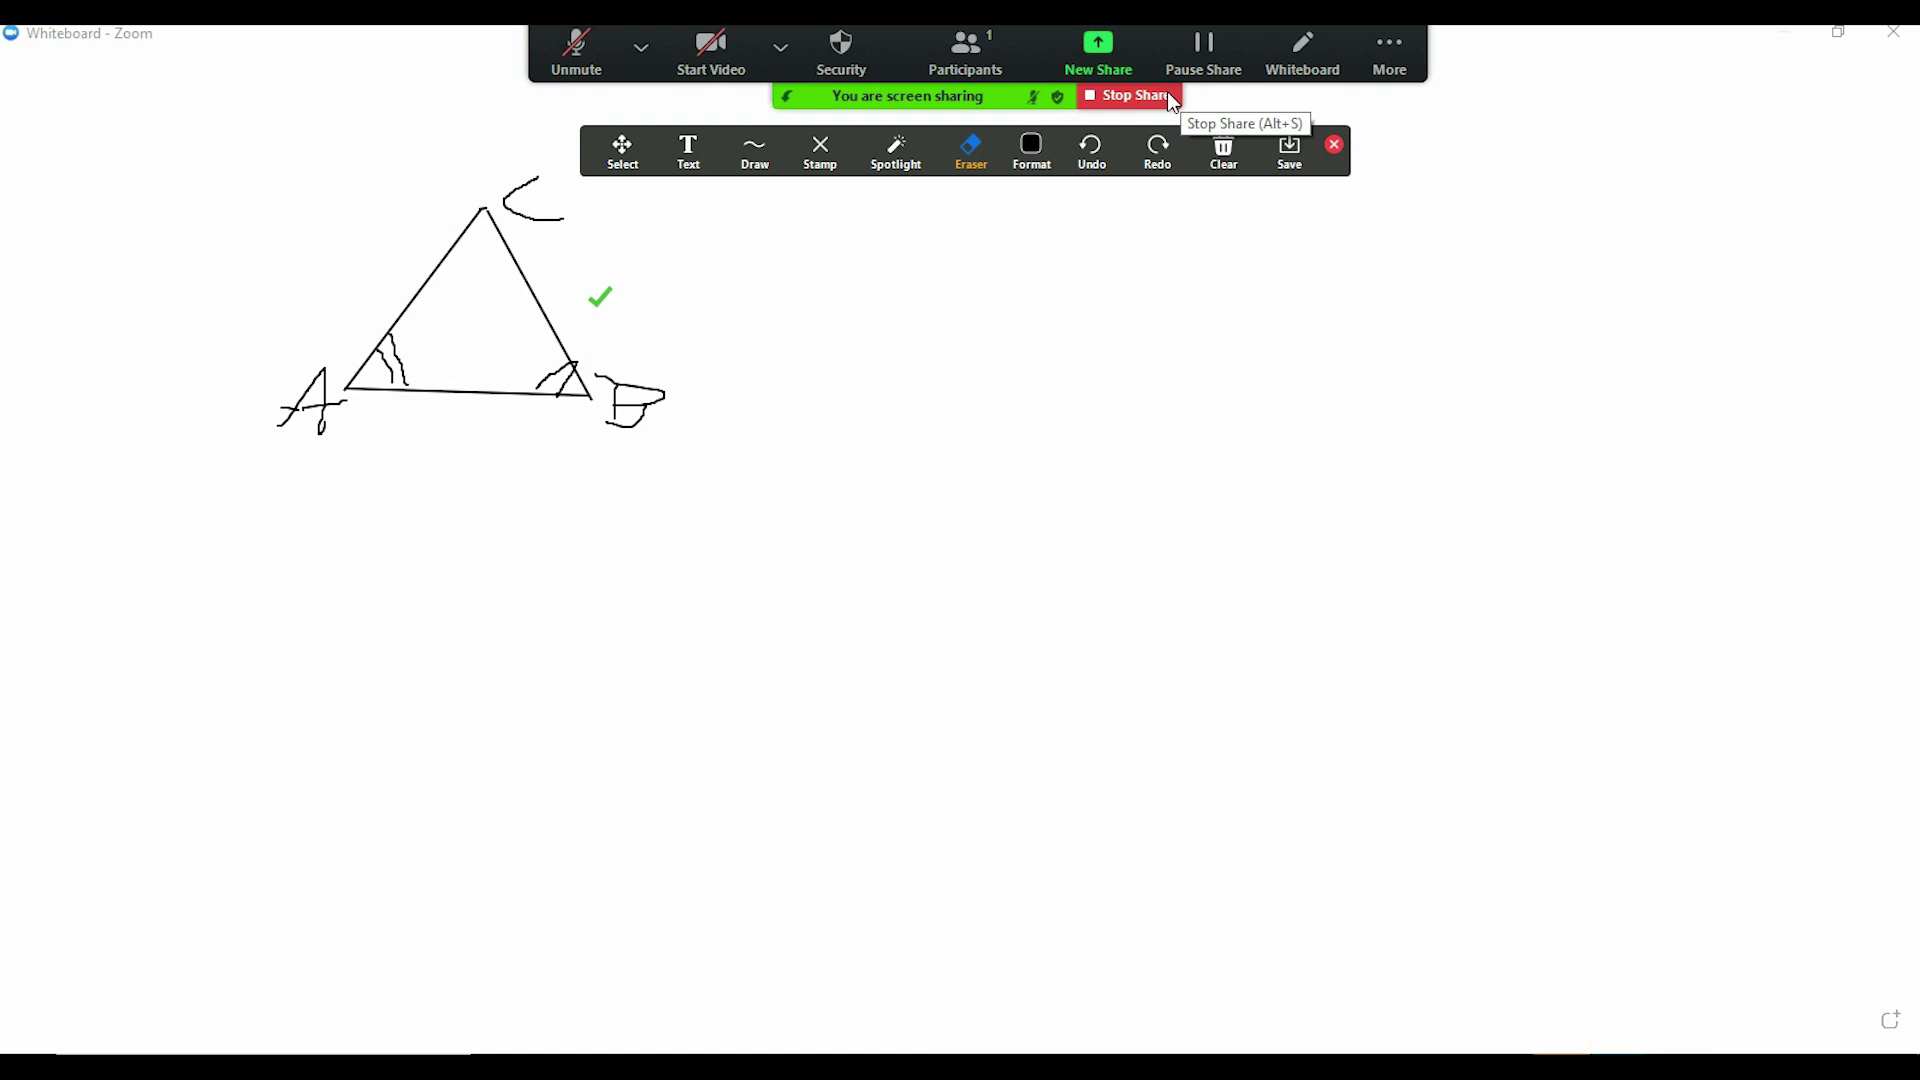
pyautogui.click(760, 155)
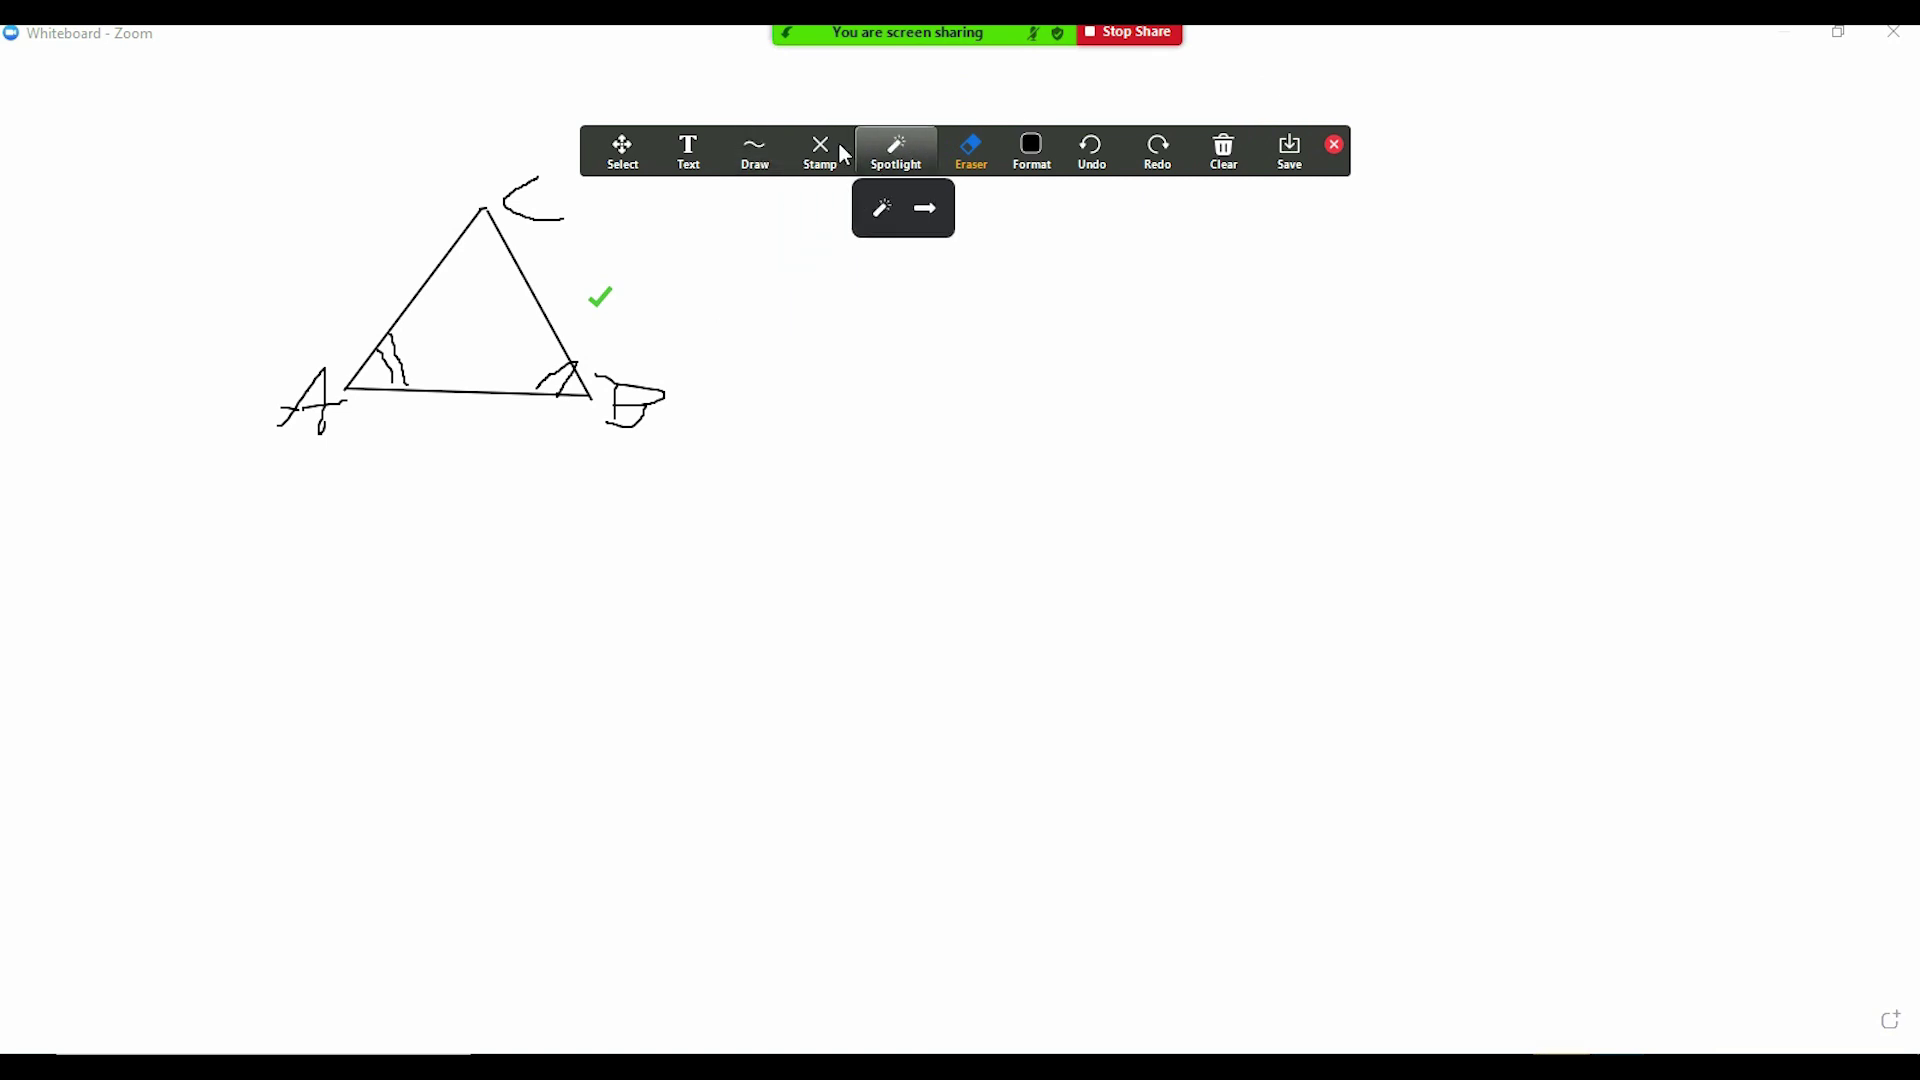
pyautogui.moveTo(821, 150)
pyautogui.moveTo(740, 164)
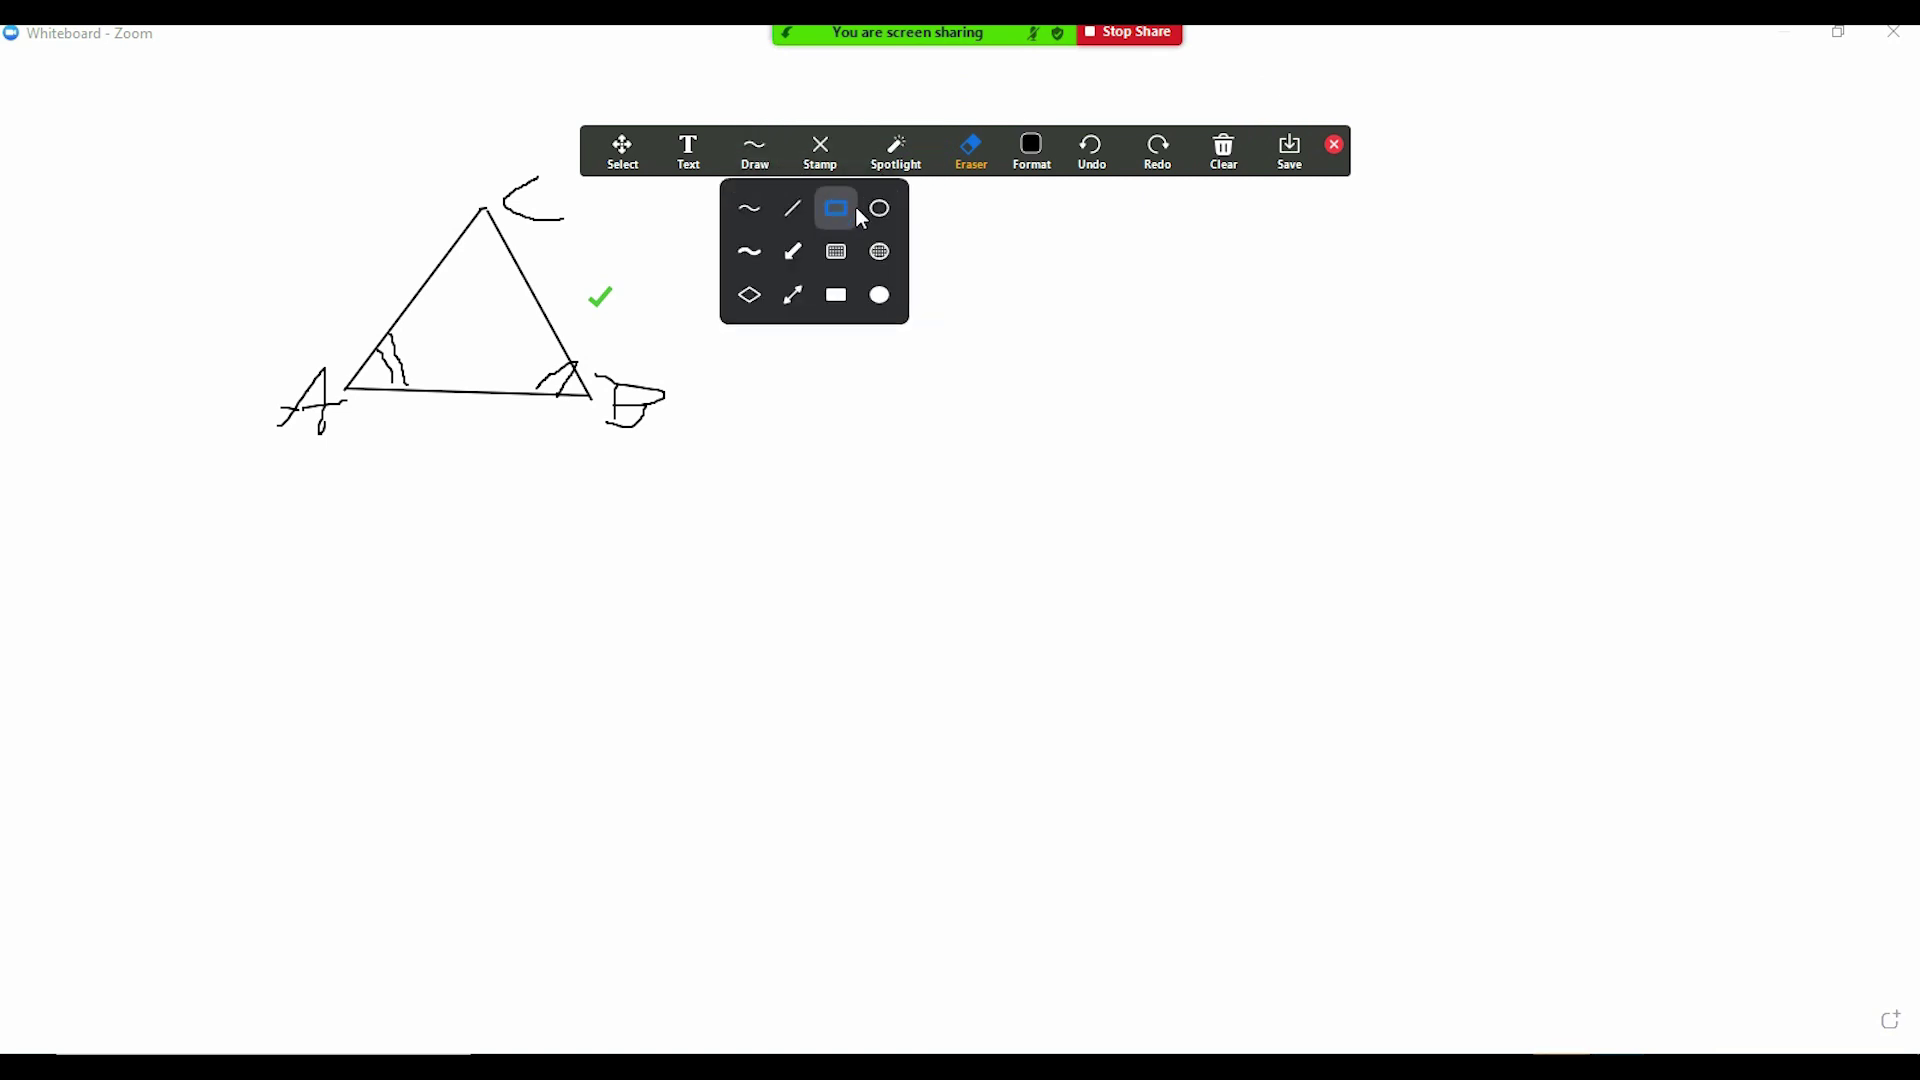
pyautogui.click(892, 207)
pyautogui.moveTo(933, 268); pyautogui.dragTo(1247, 465)
# - Draw a solid filled black rectangle below the triangle
pyautogui.moveTo(773, 170)
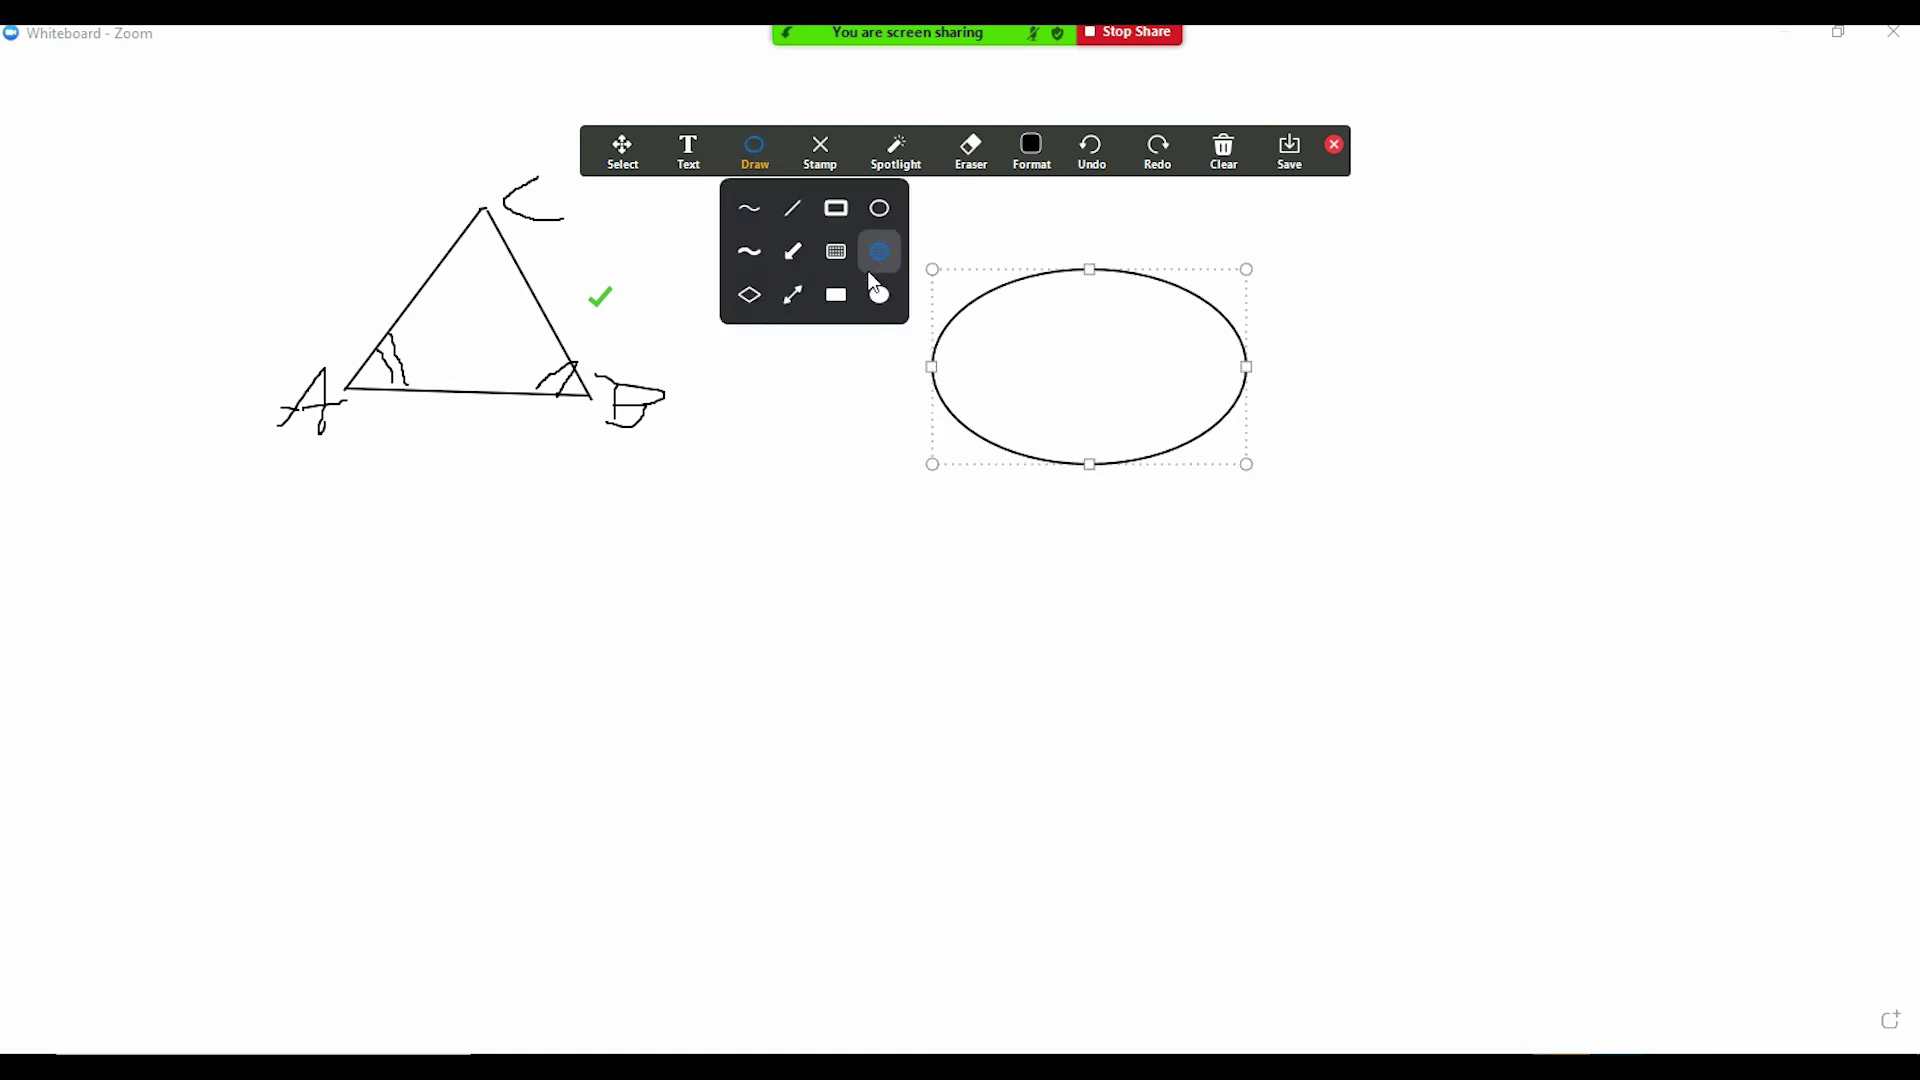
pyautogui.click(849, 303)
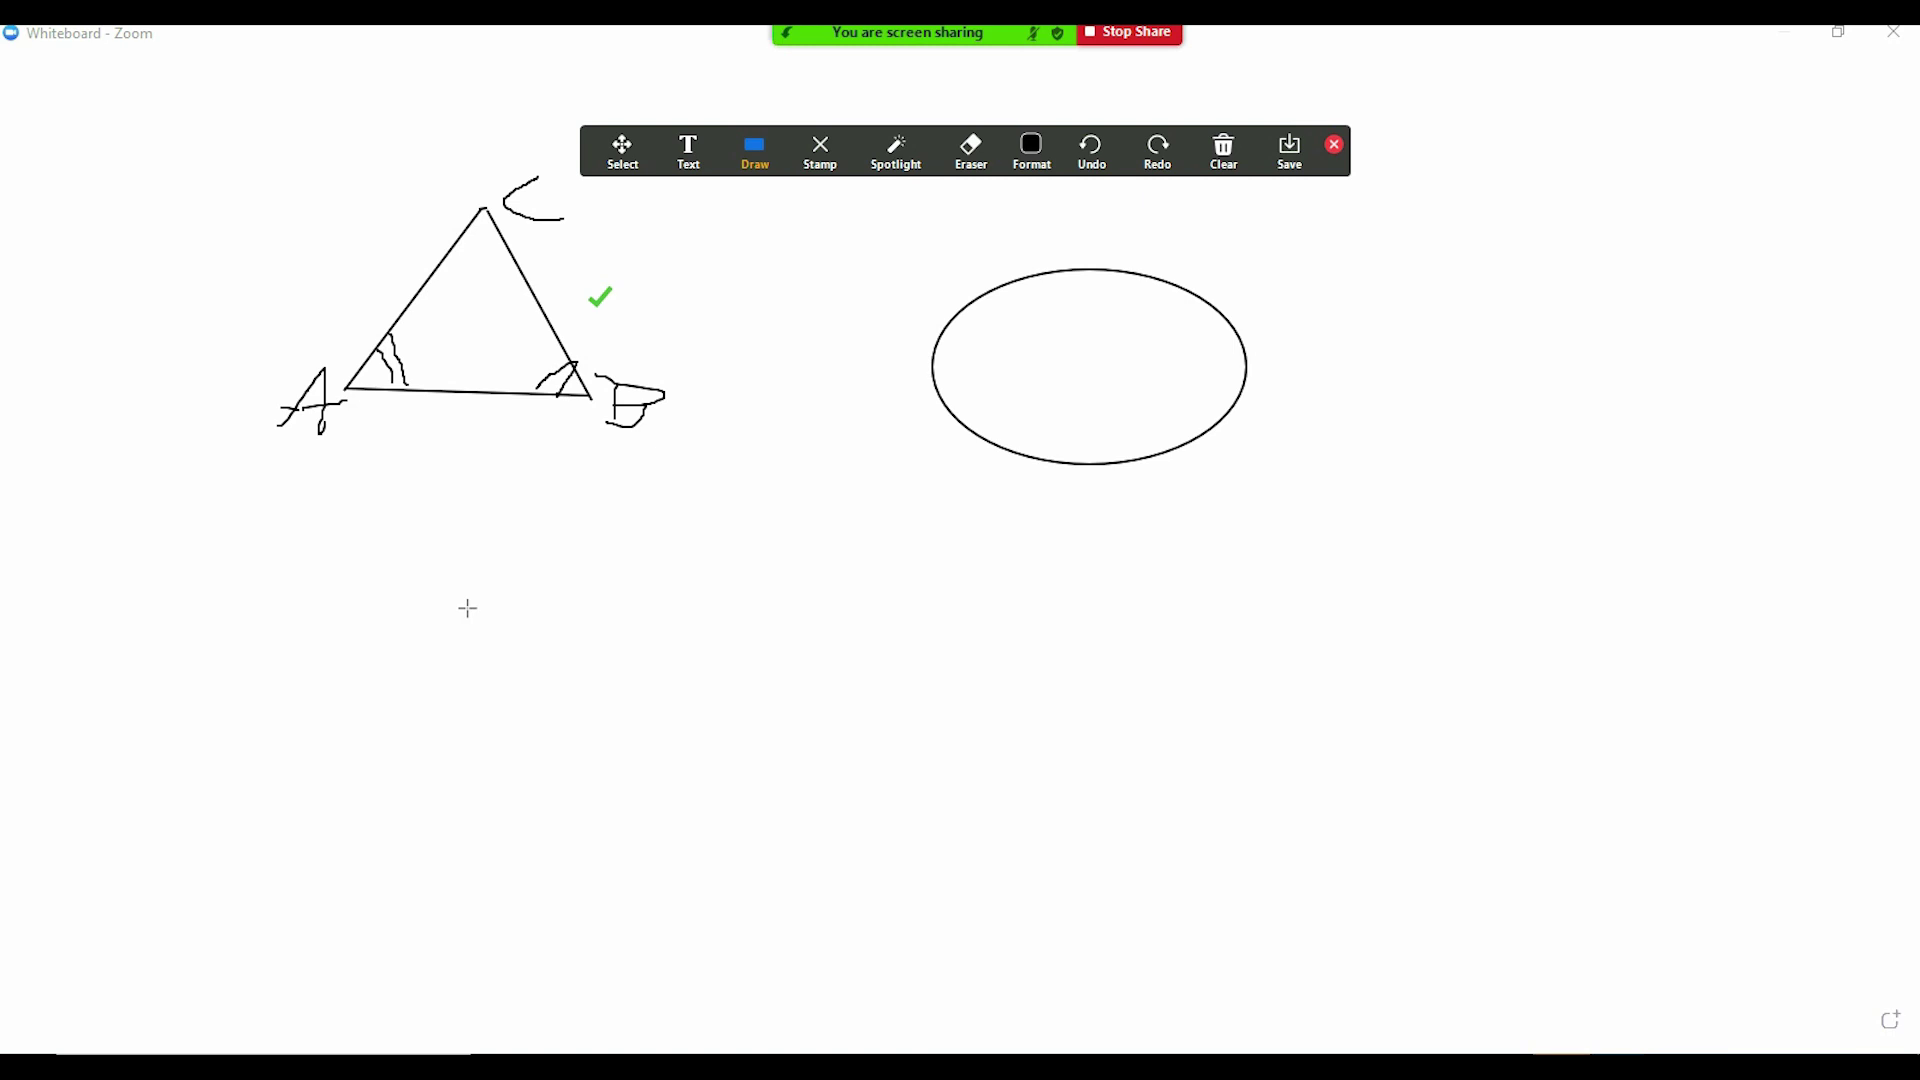
pyautogui.moveTo(467, 608)
pyautogui.mouseDown()
pyautogui.moveTo(519, 604)
pyautogui.moveTo(853, 753)
pyautogui.moveTo(870, 810)
pyautogui.mouseUp()
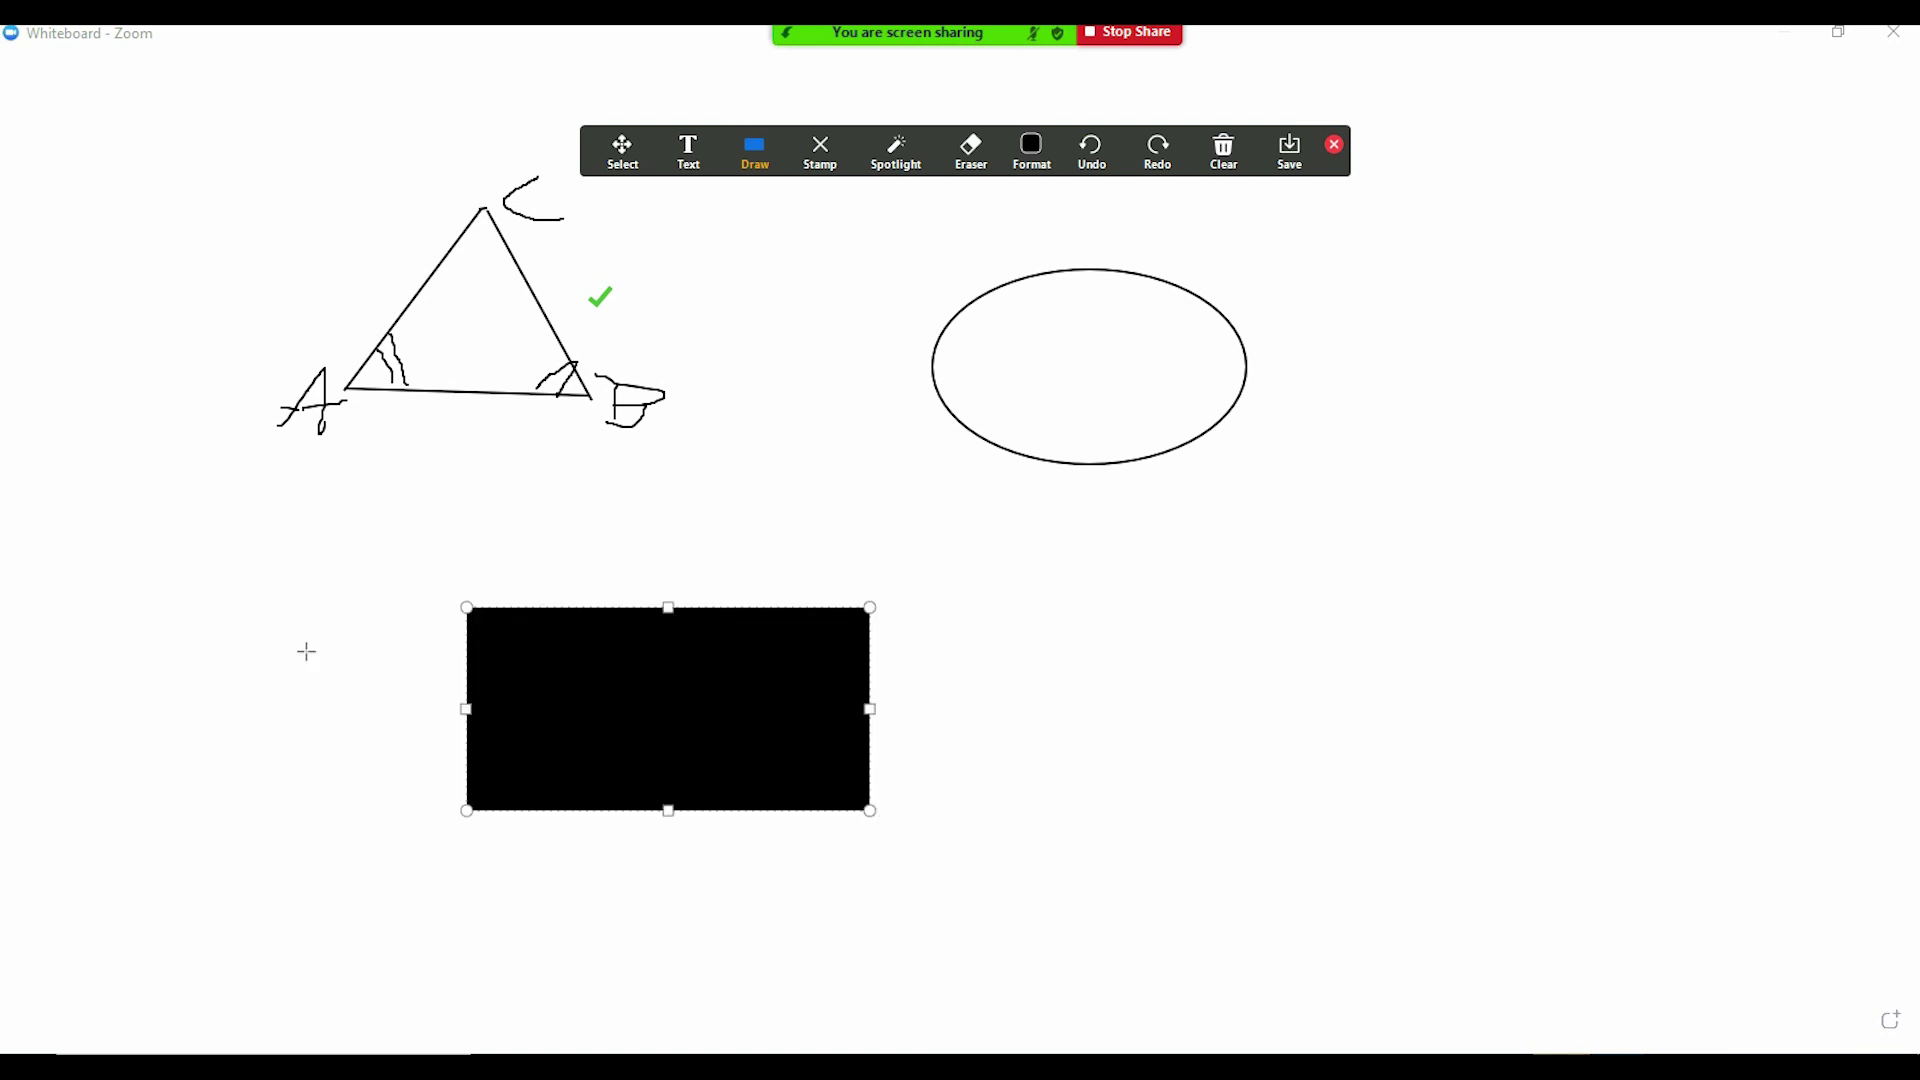
# - Set the drawing color to magenta and draw a semi-transparent filled circle below the ellipse
pyautogui.click(1050, 160)
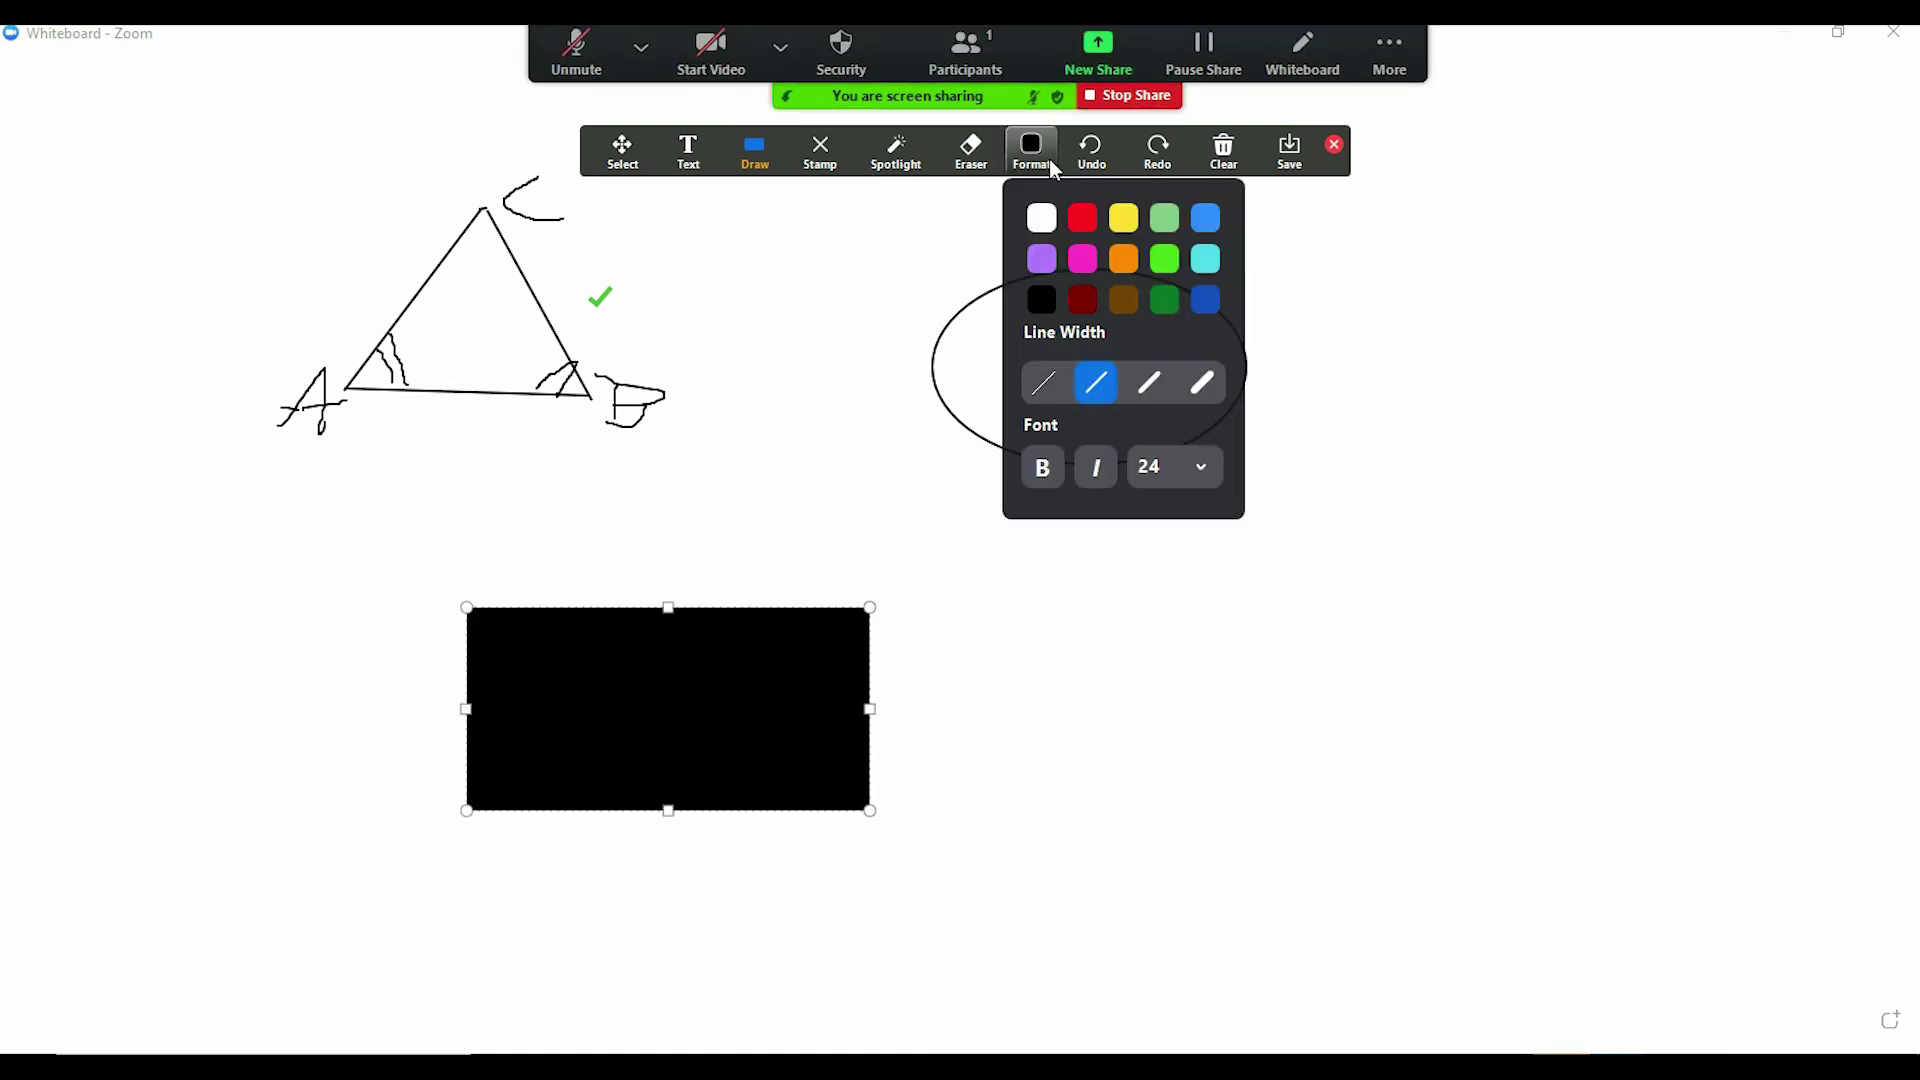
pyautogui.click(1083, 259)
pyautogui.click(909, 168)
pyautogui.click(820, 152)
pyautogui.click(765, 152)
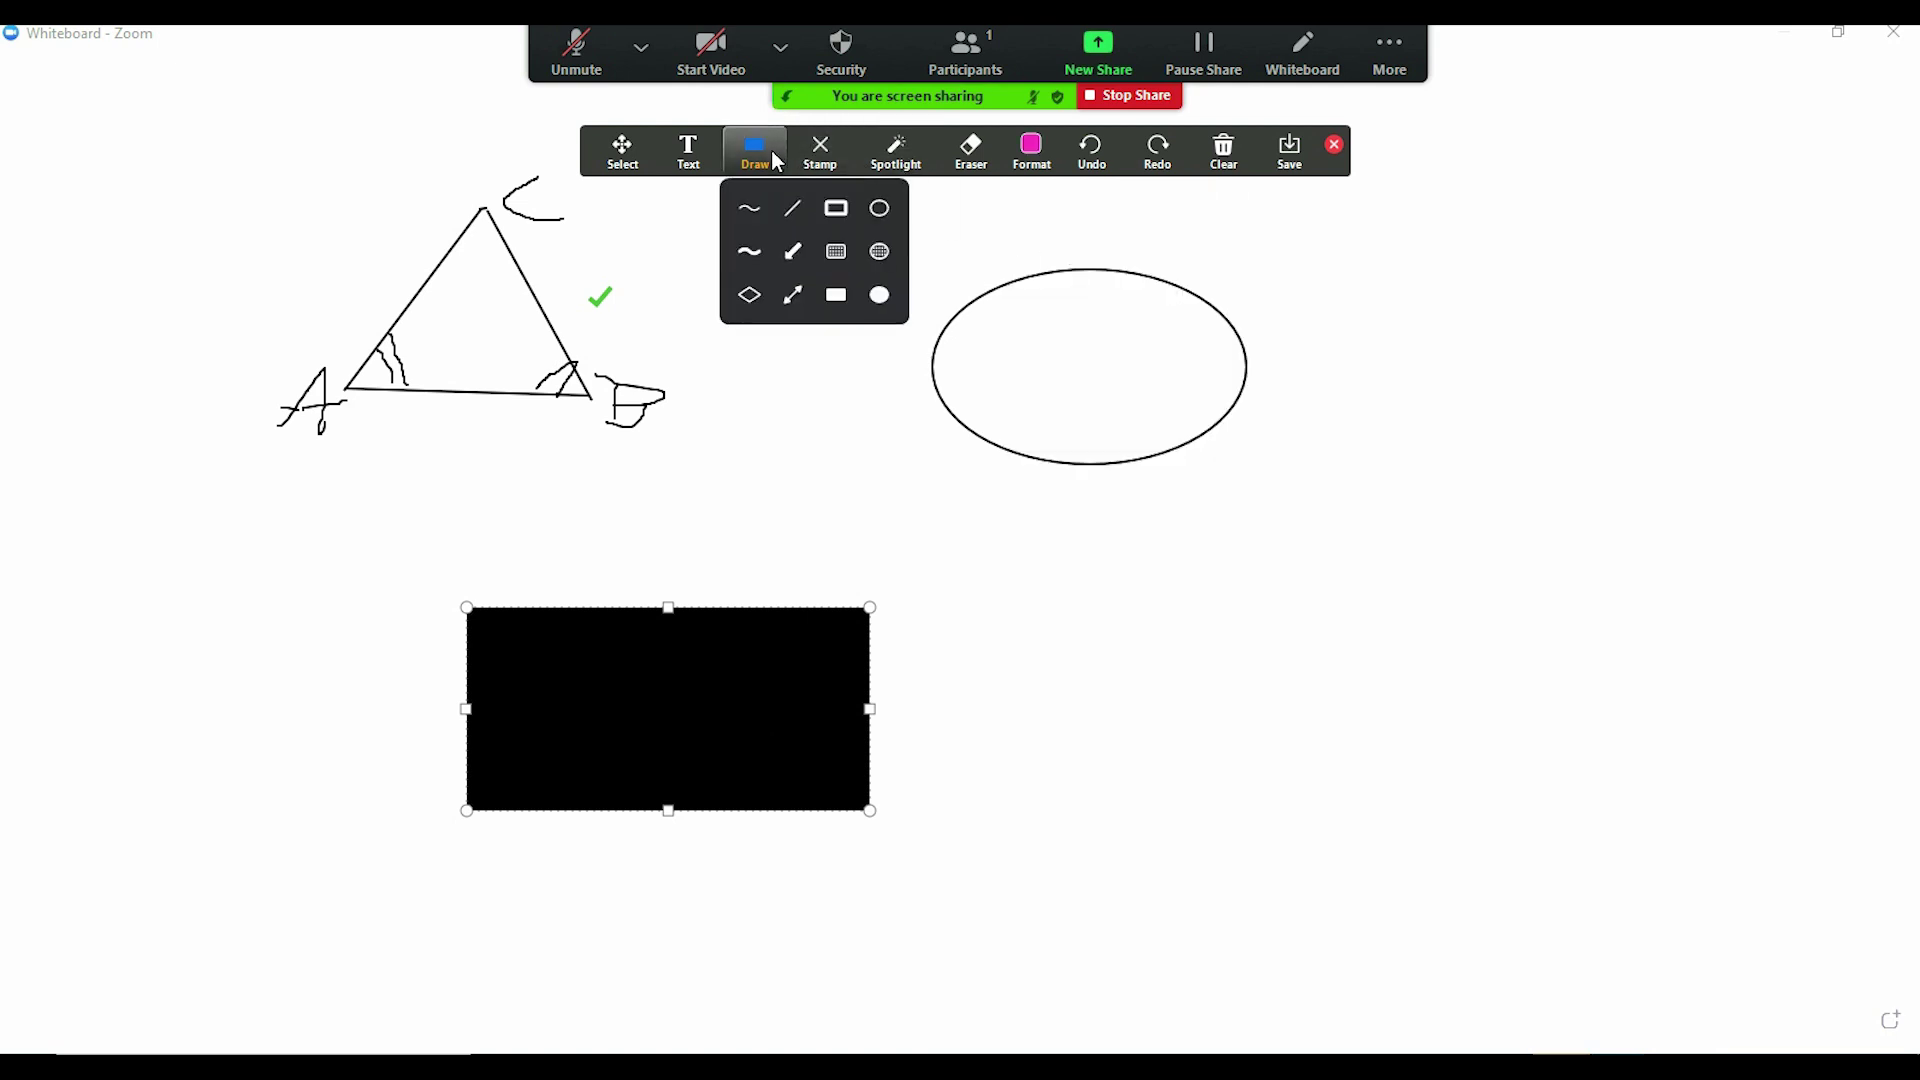
pyautogui.click(878, 294)
pyautogui.click(748, 165)
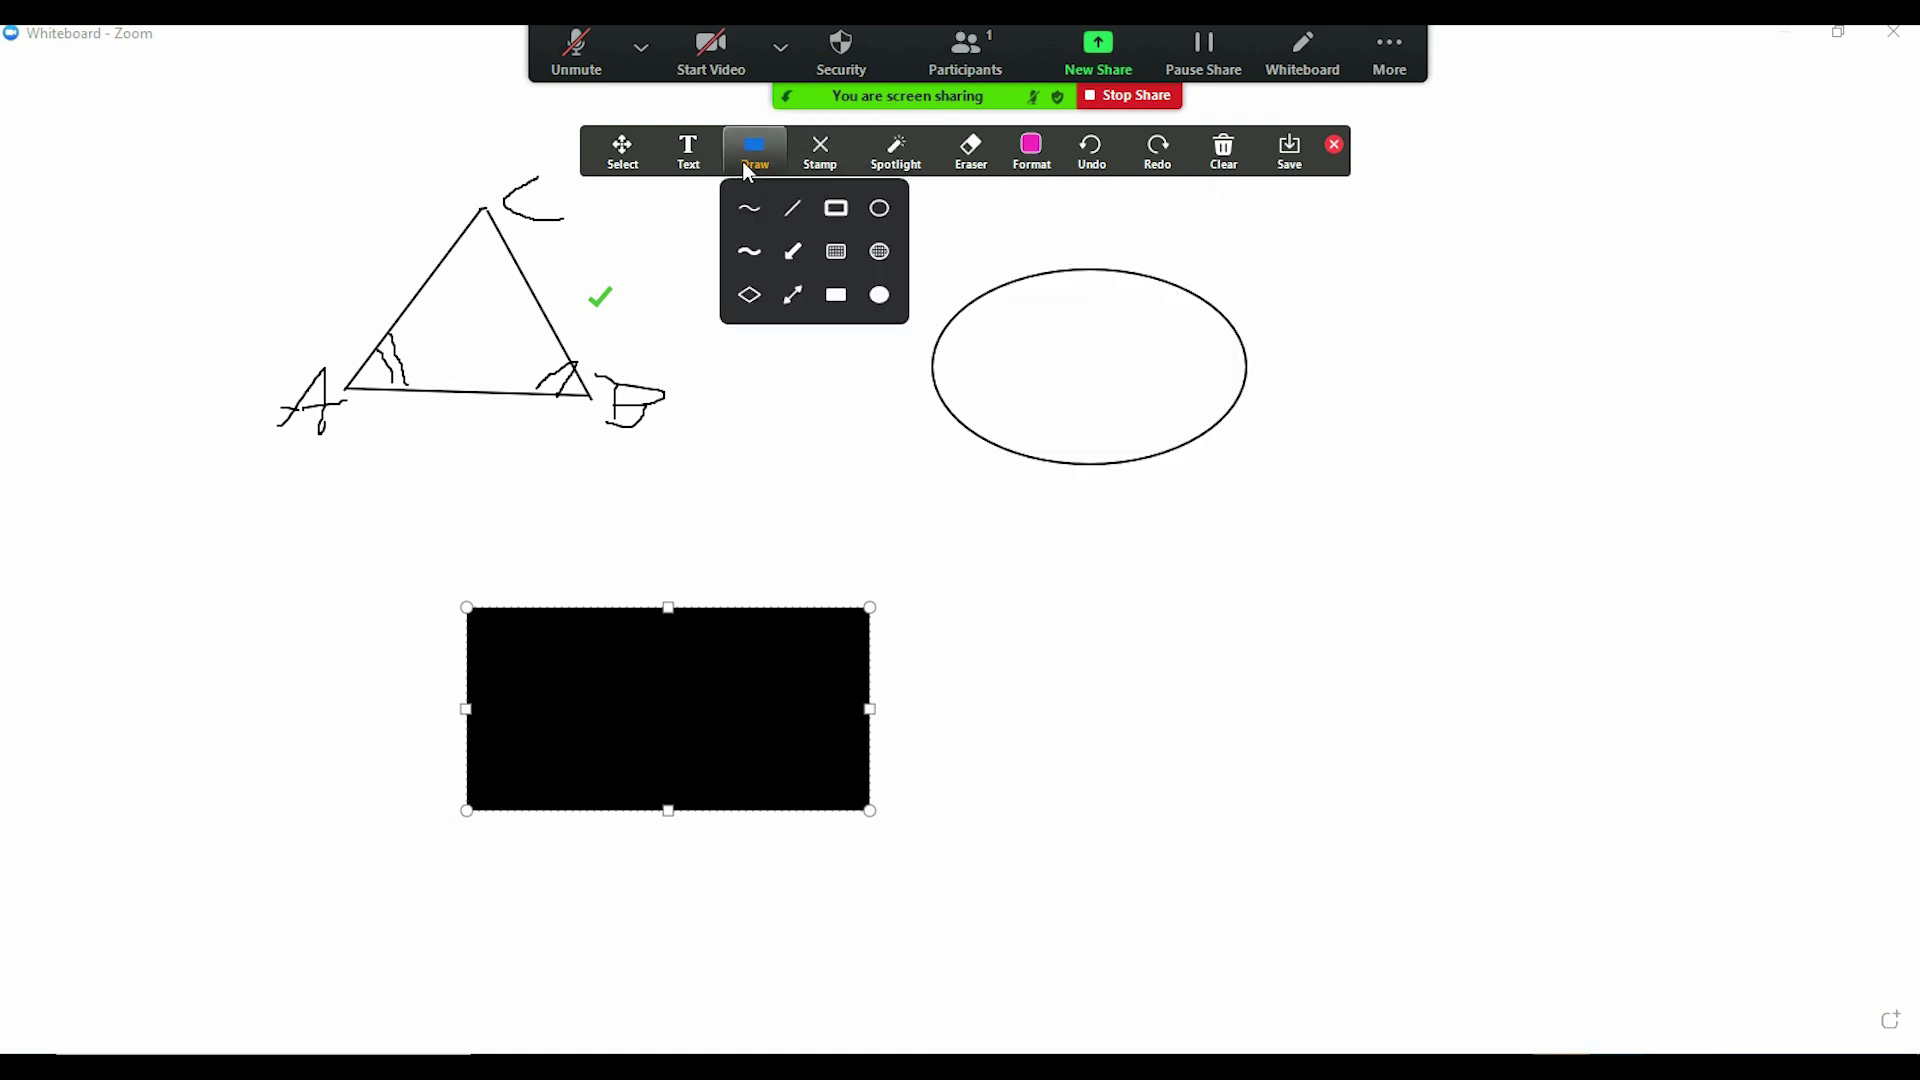
pyautogui.click(880, 258)
pyautogui.moveTo(1061, 534)
pyautogui.mouseDown()
pyautogui.moveTo(1239, 659)
pyautogui.moveTo(1232, 710)
pyautogui.mouseUp()
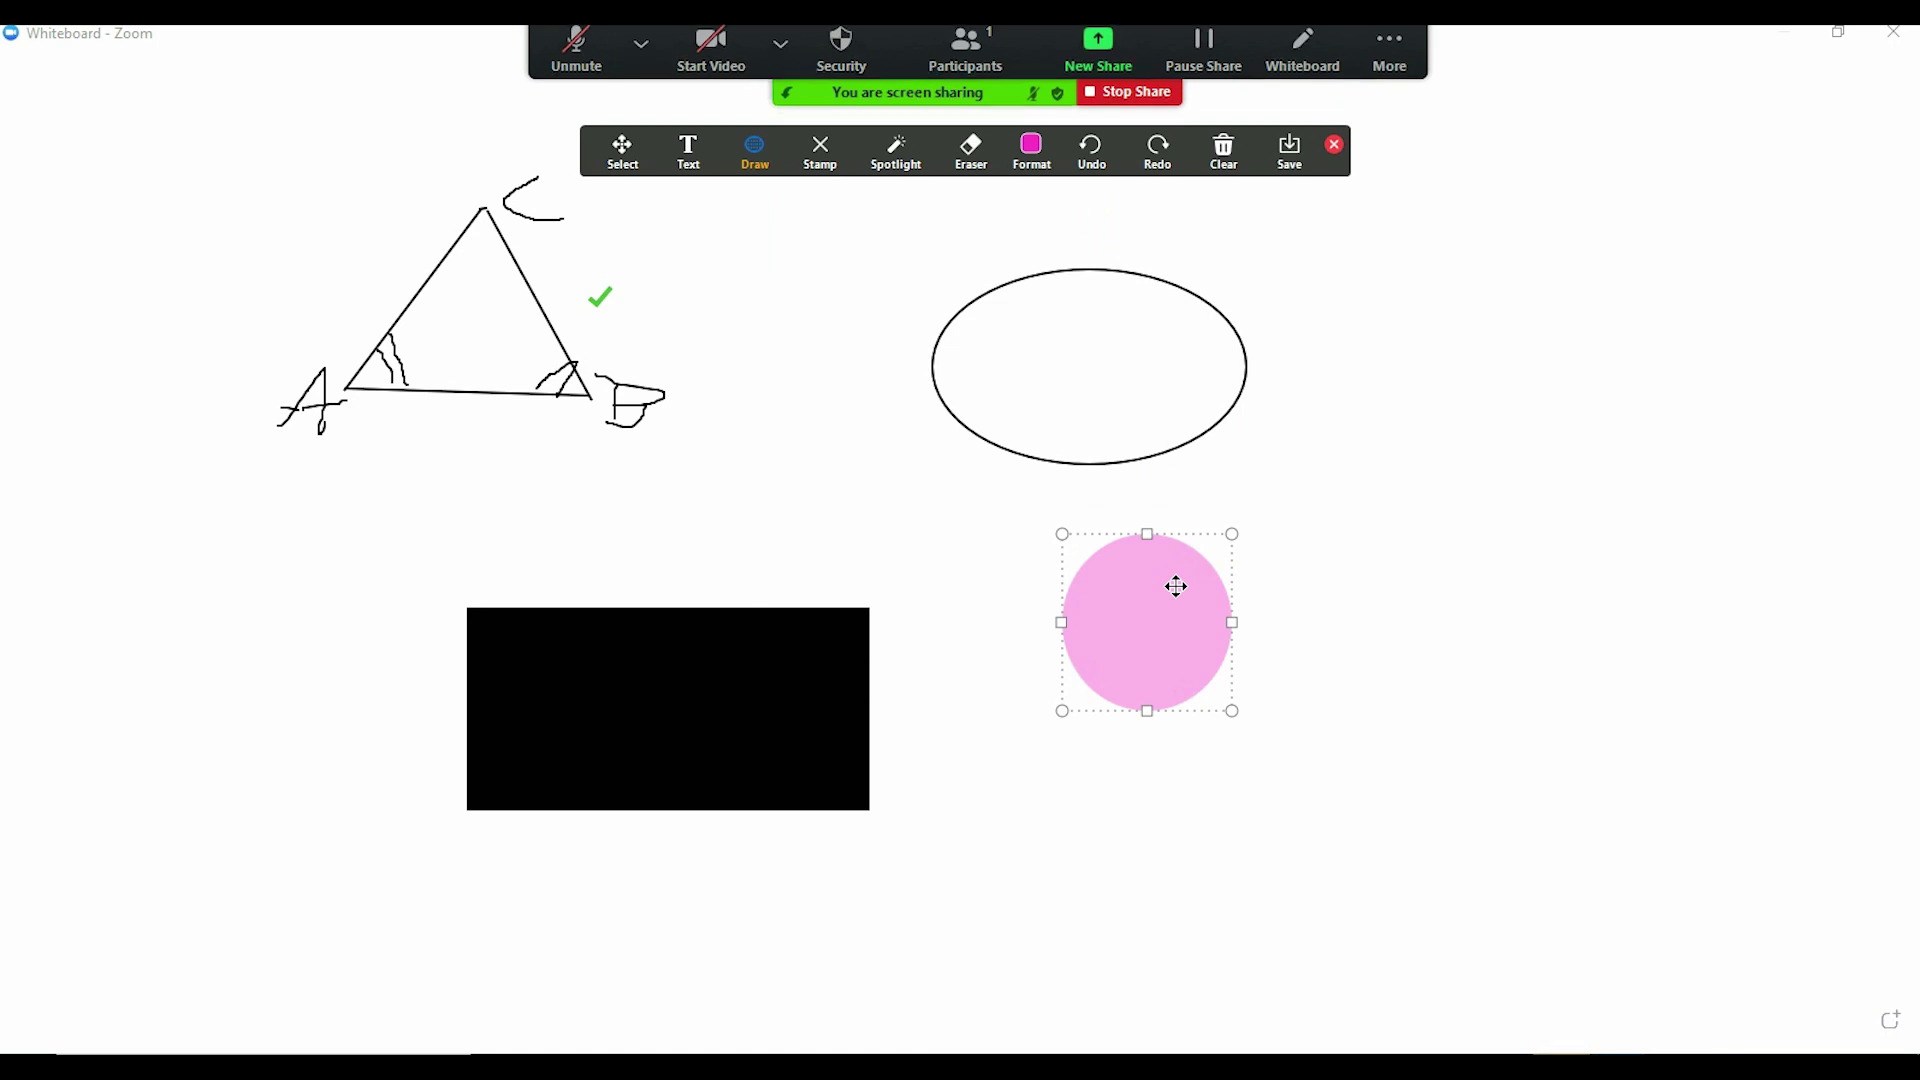
# - Add a narrow text box inside the black rectangle with the blue text "topic - Yearn 2 Learn"
pyautogui.click(689, 156)
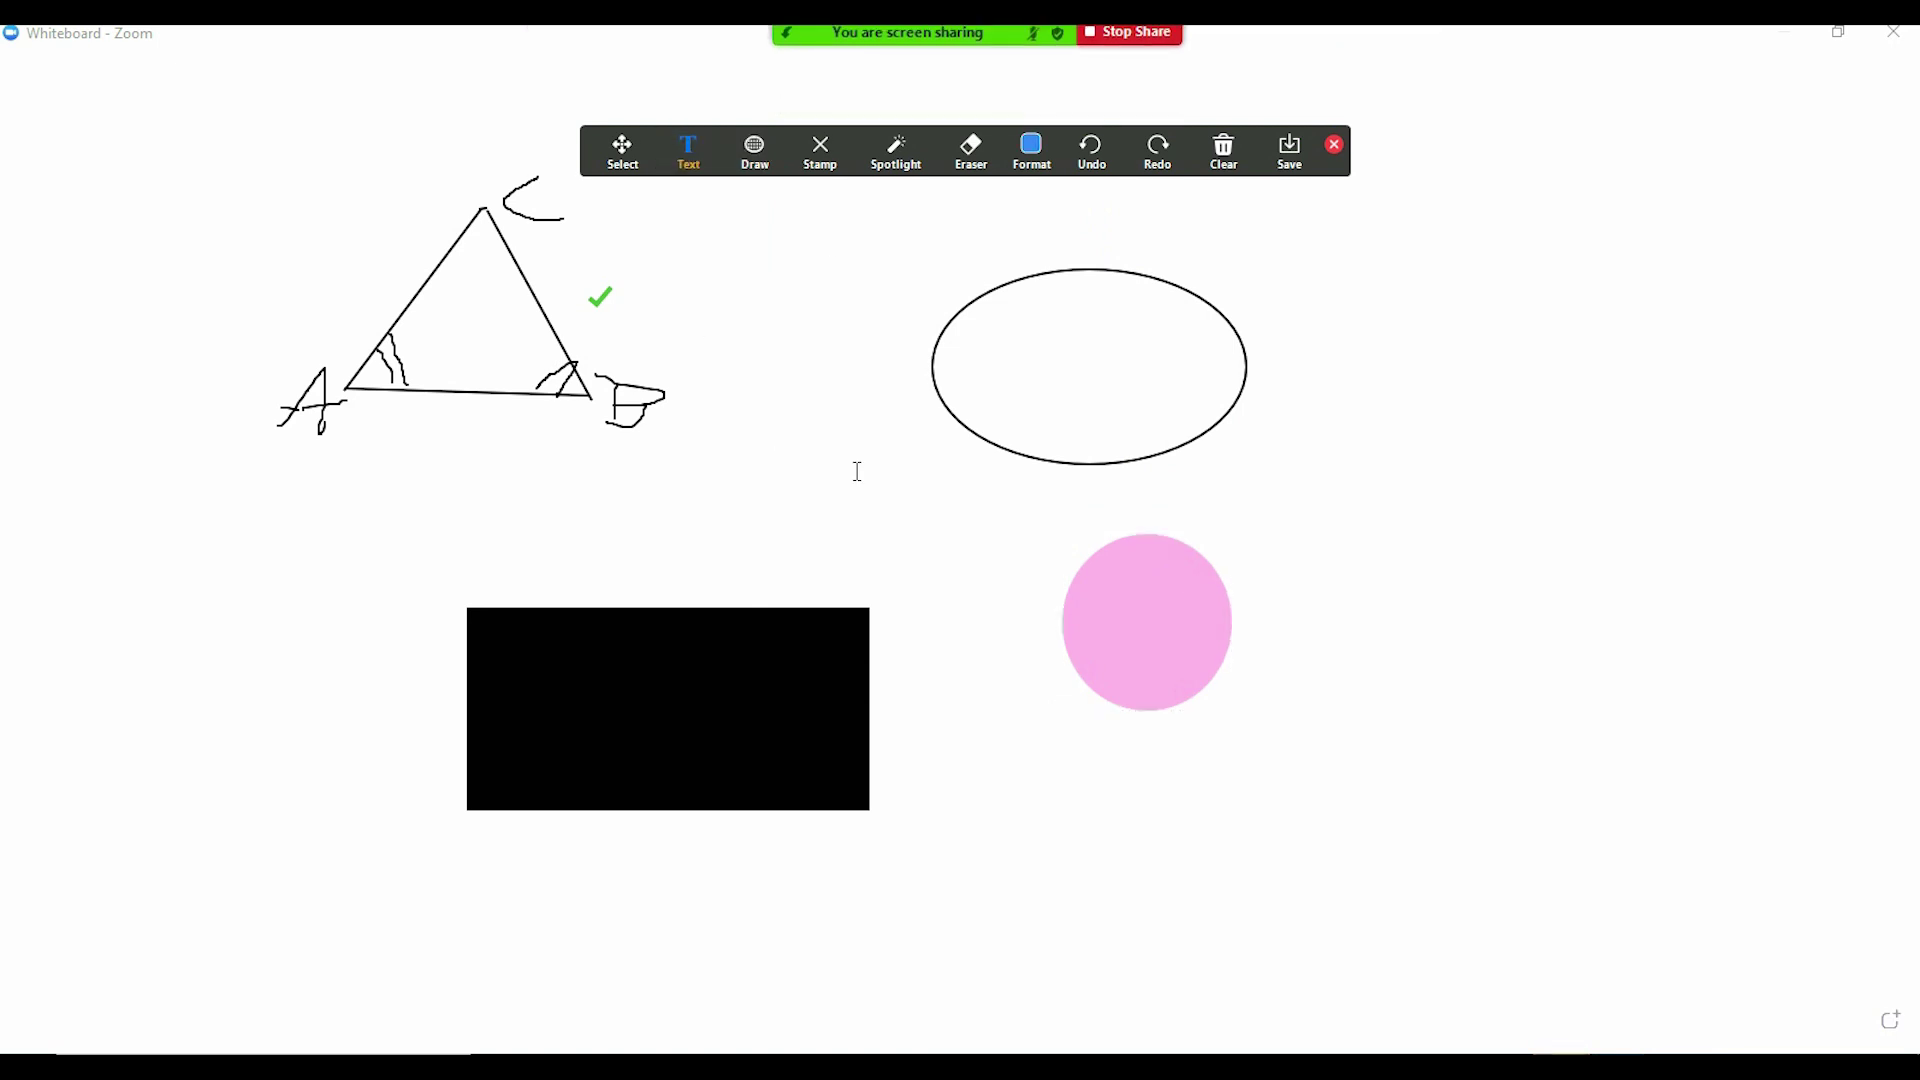
pyautogui.click(582, 675)
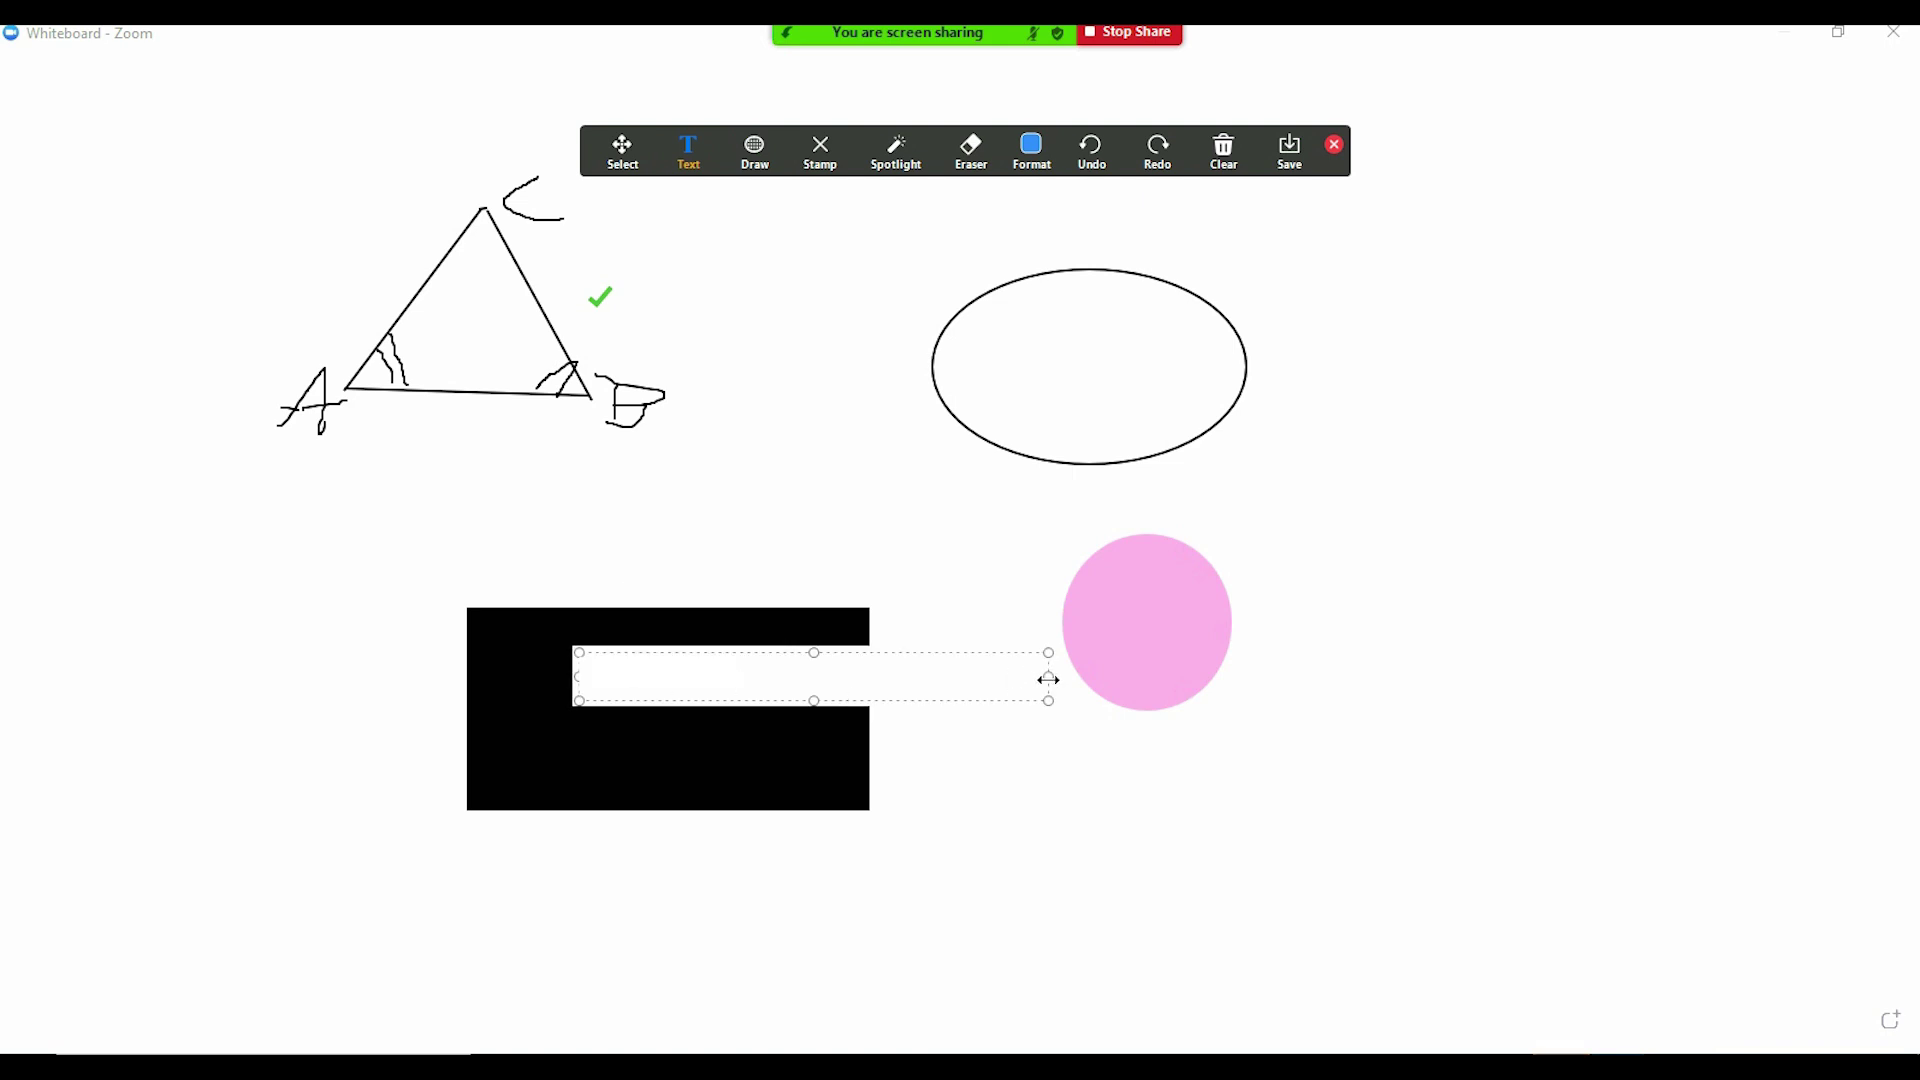
pyautogui.moveTo(1047, 680); pyautogui.dragTo(767, 677)
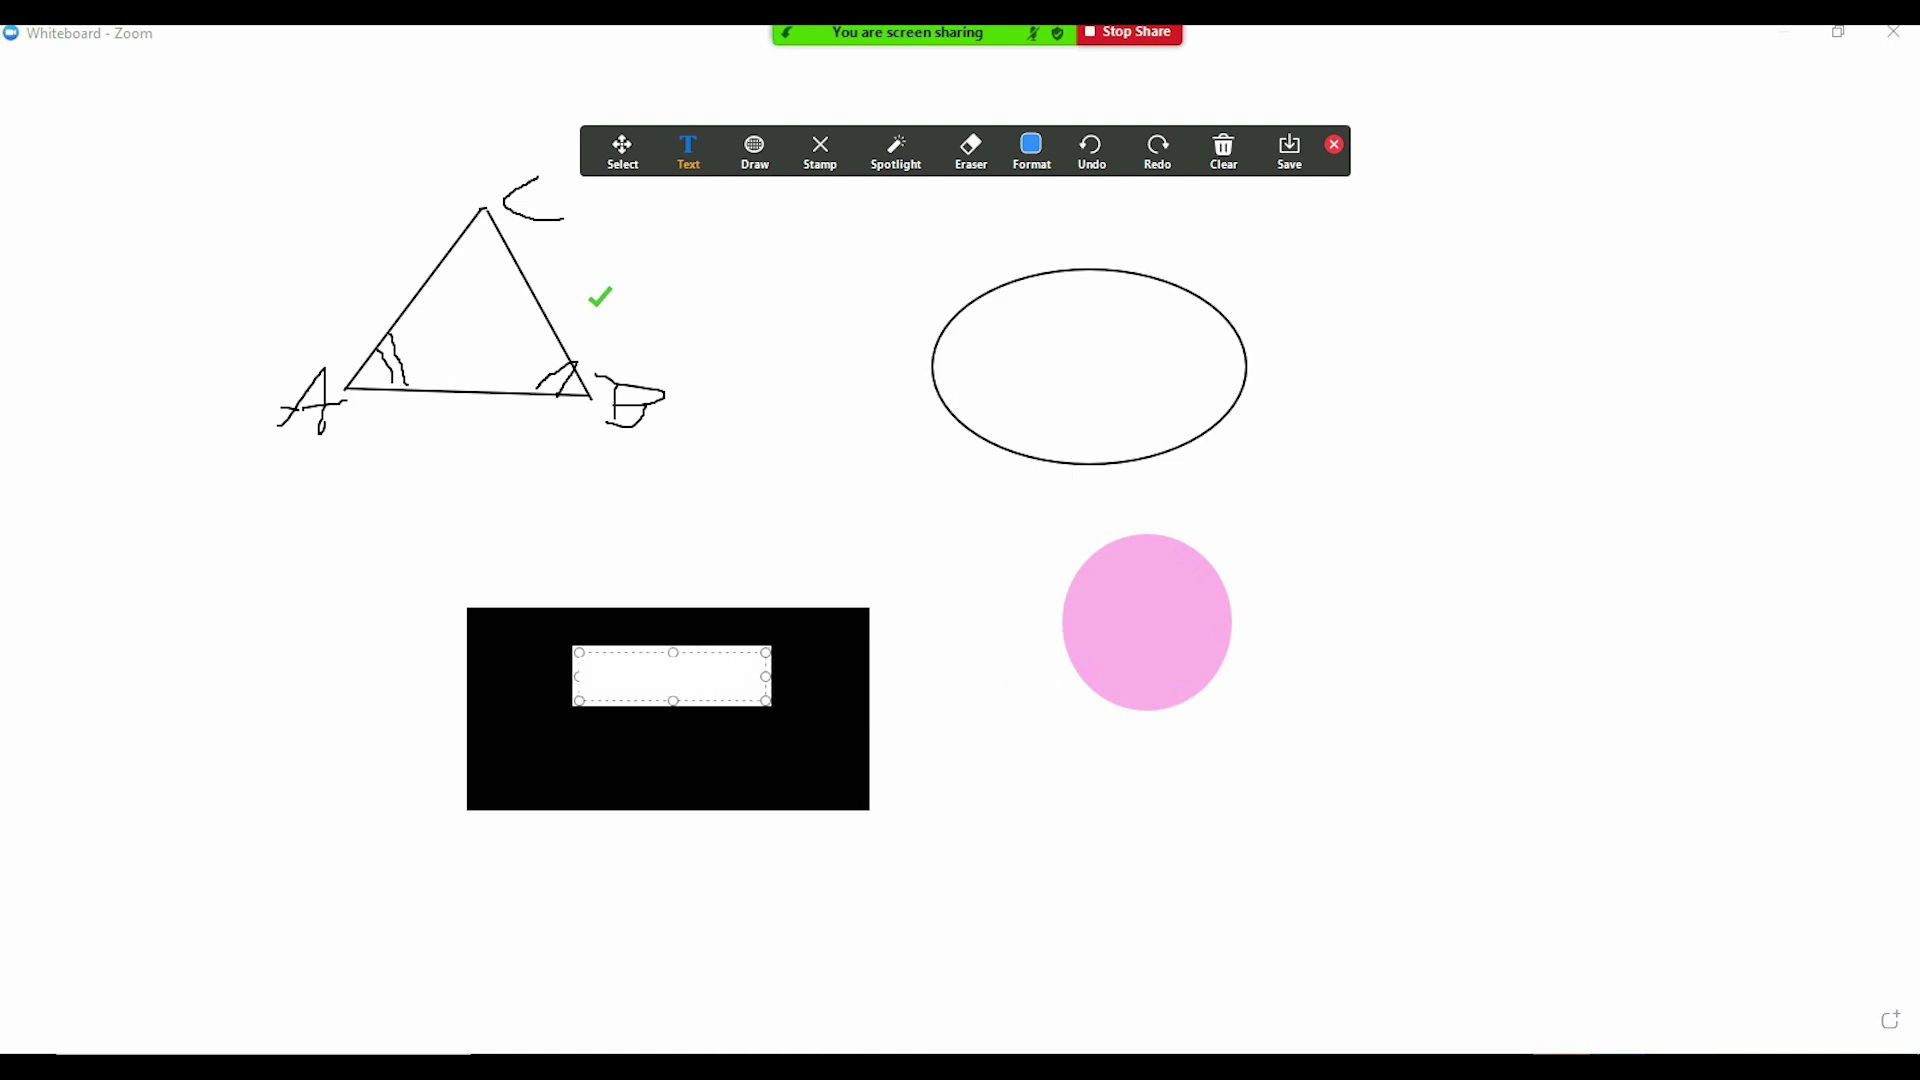
pyautogui.write('topic')
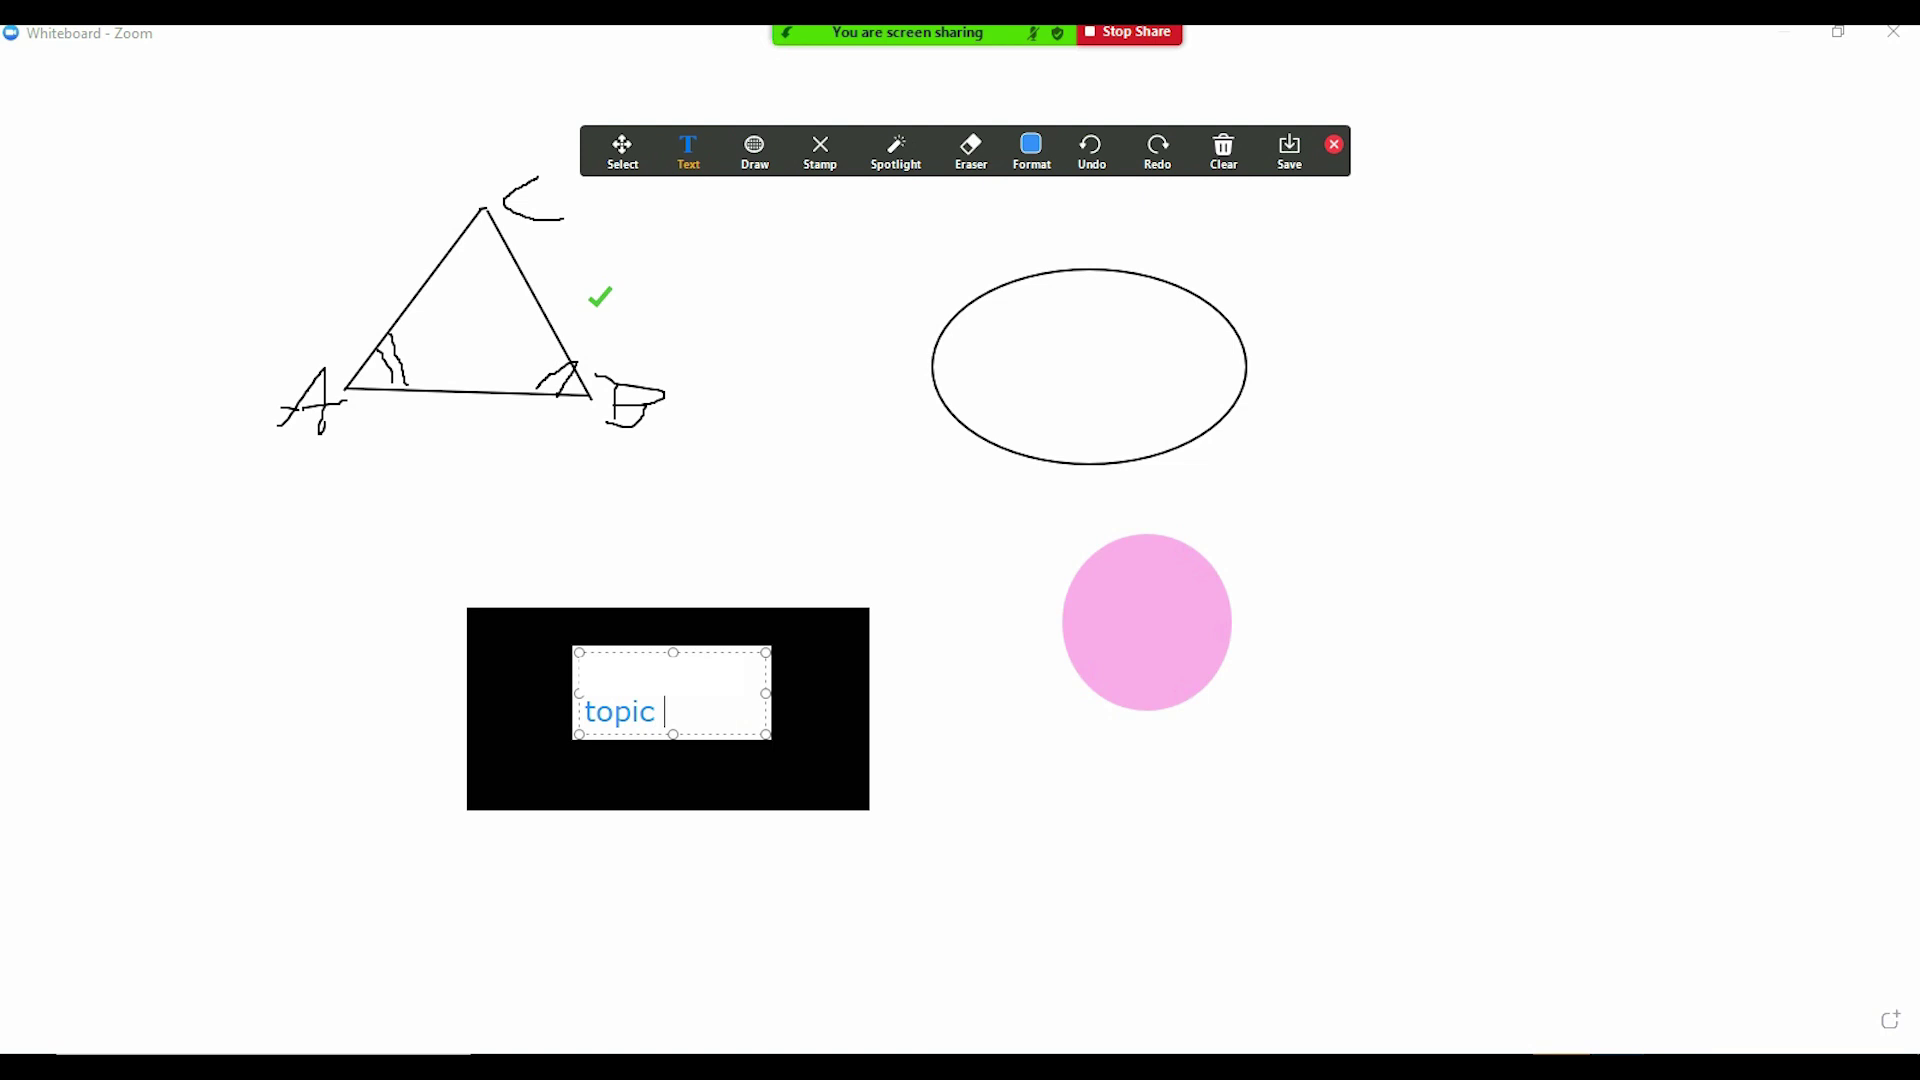
pyautogui.write(' - Yearn 2 L')
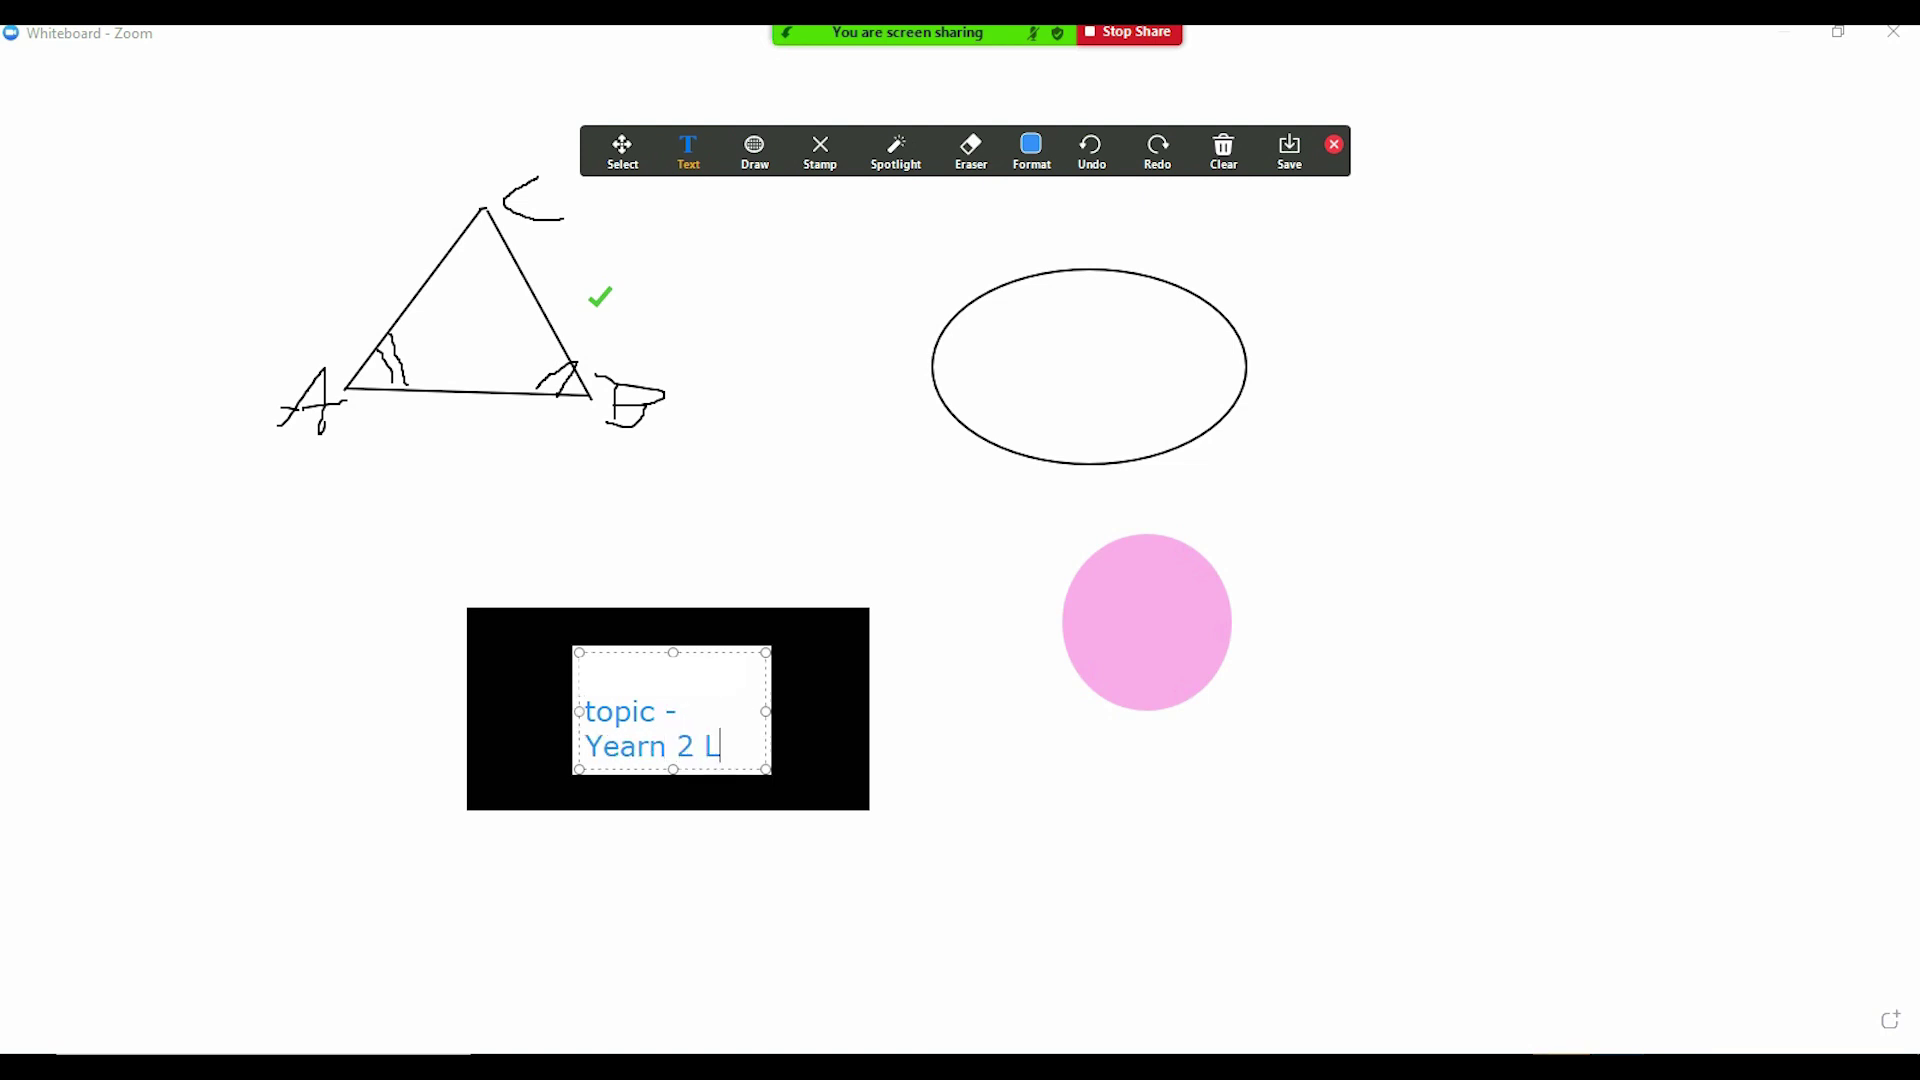
pyautogui.write('earn')
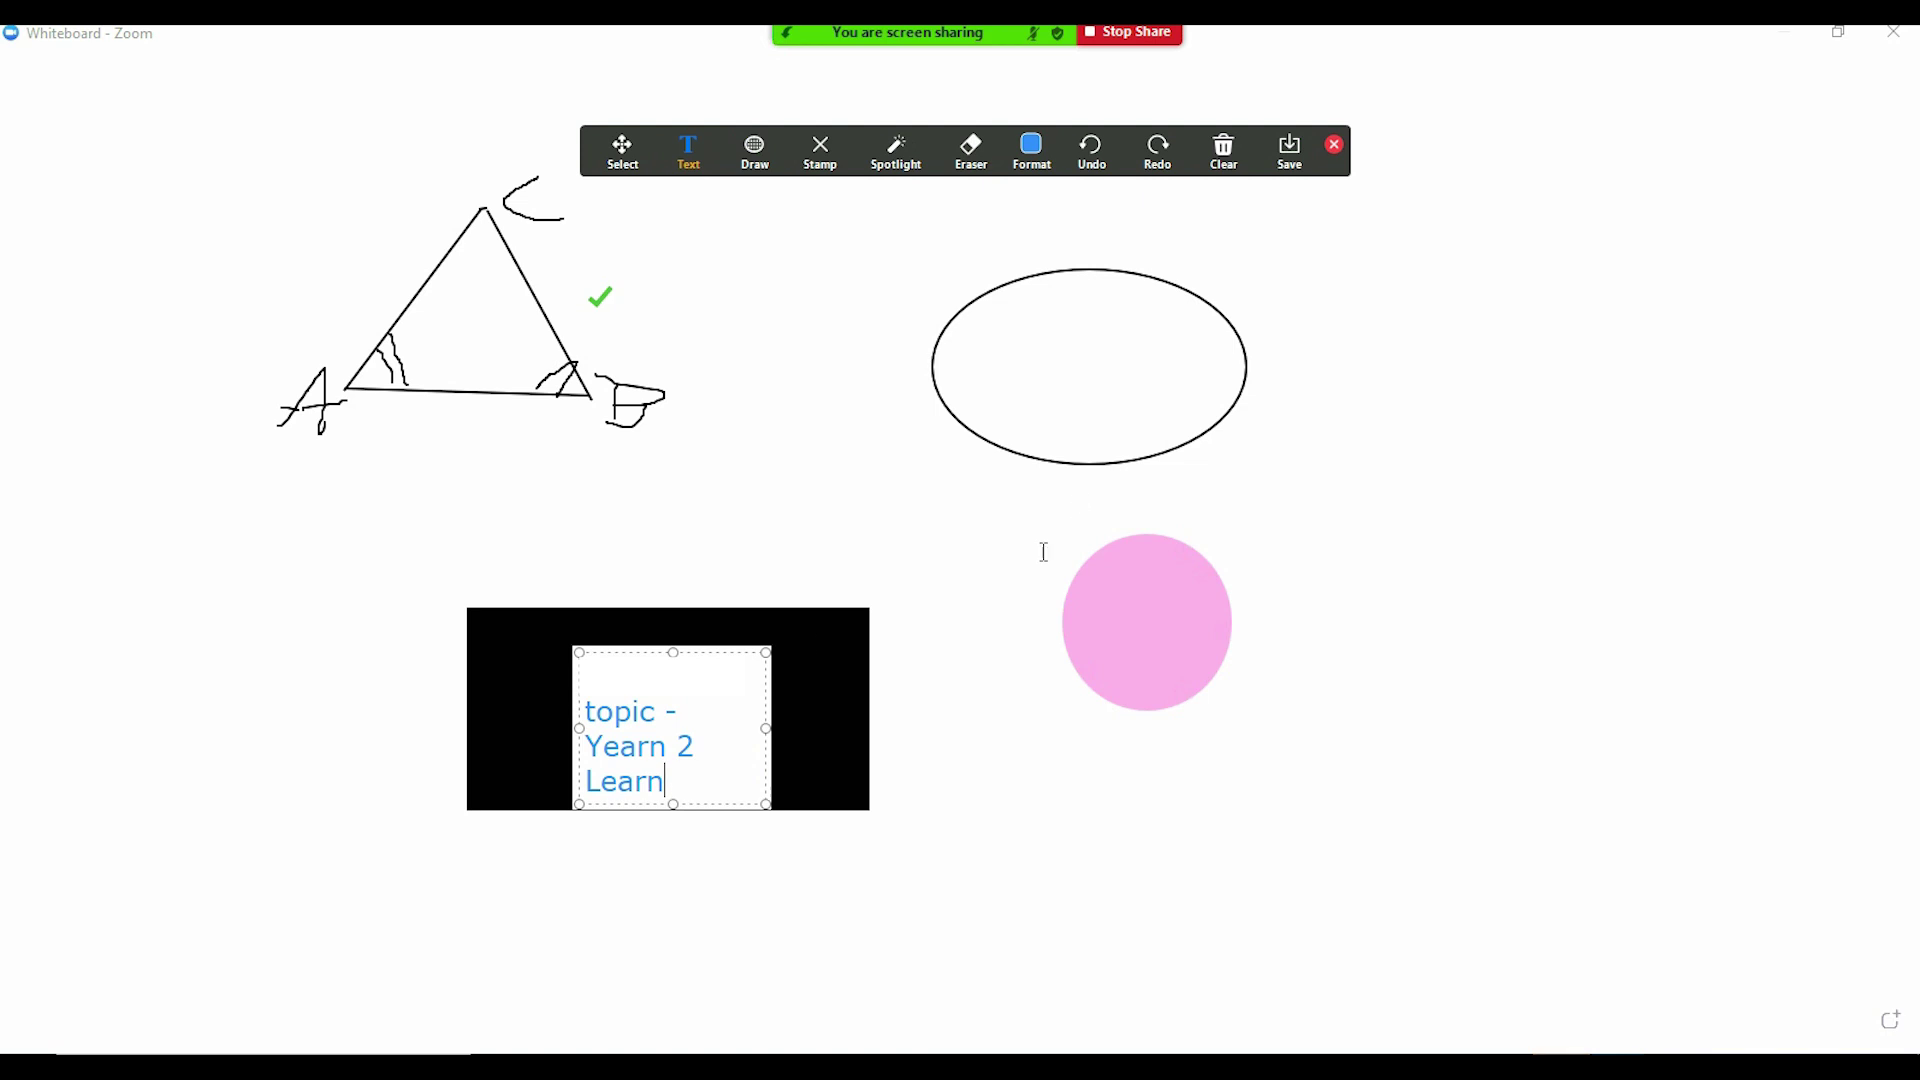
pyautogui.click(818, 677)
pyautogui.click(840, 628)
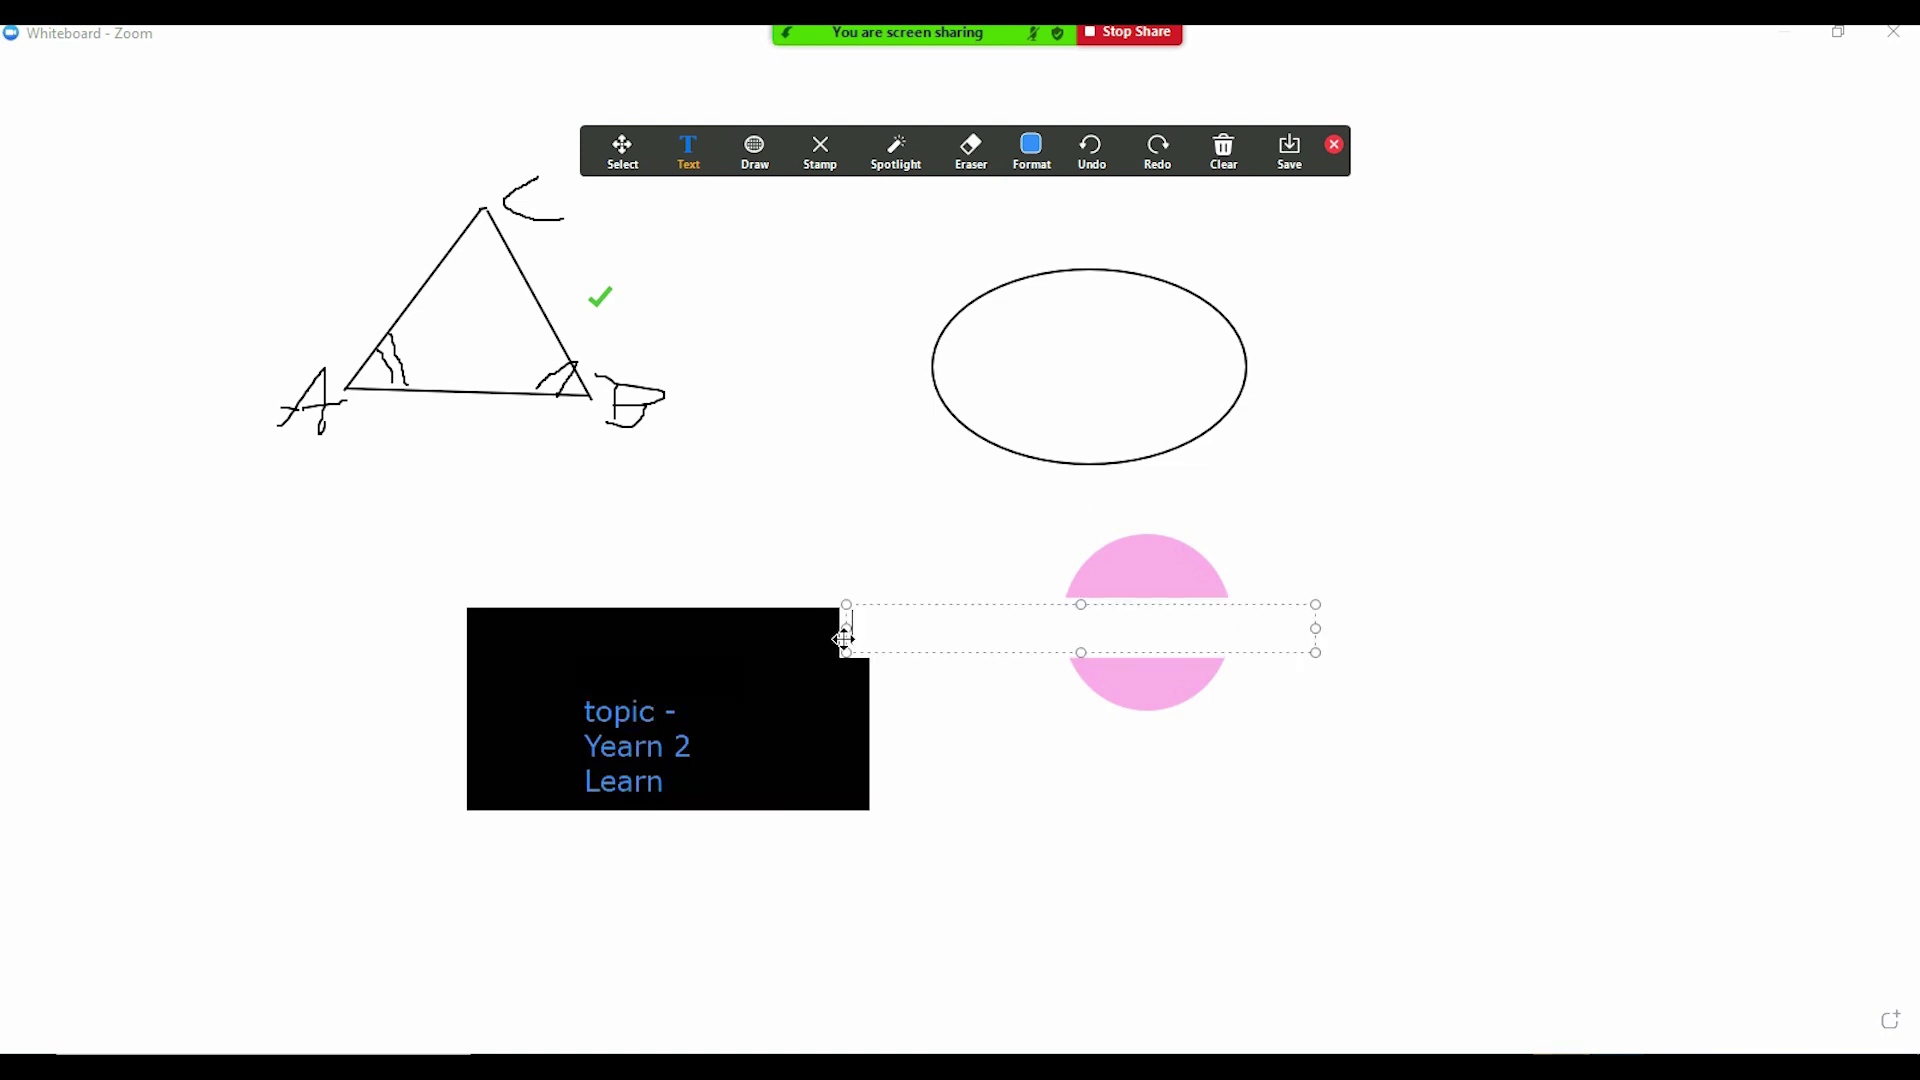
pyautogui.click(936, 789)
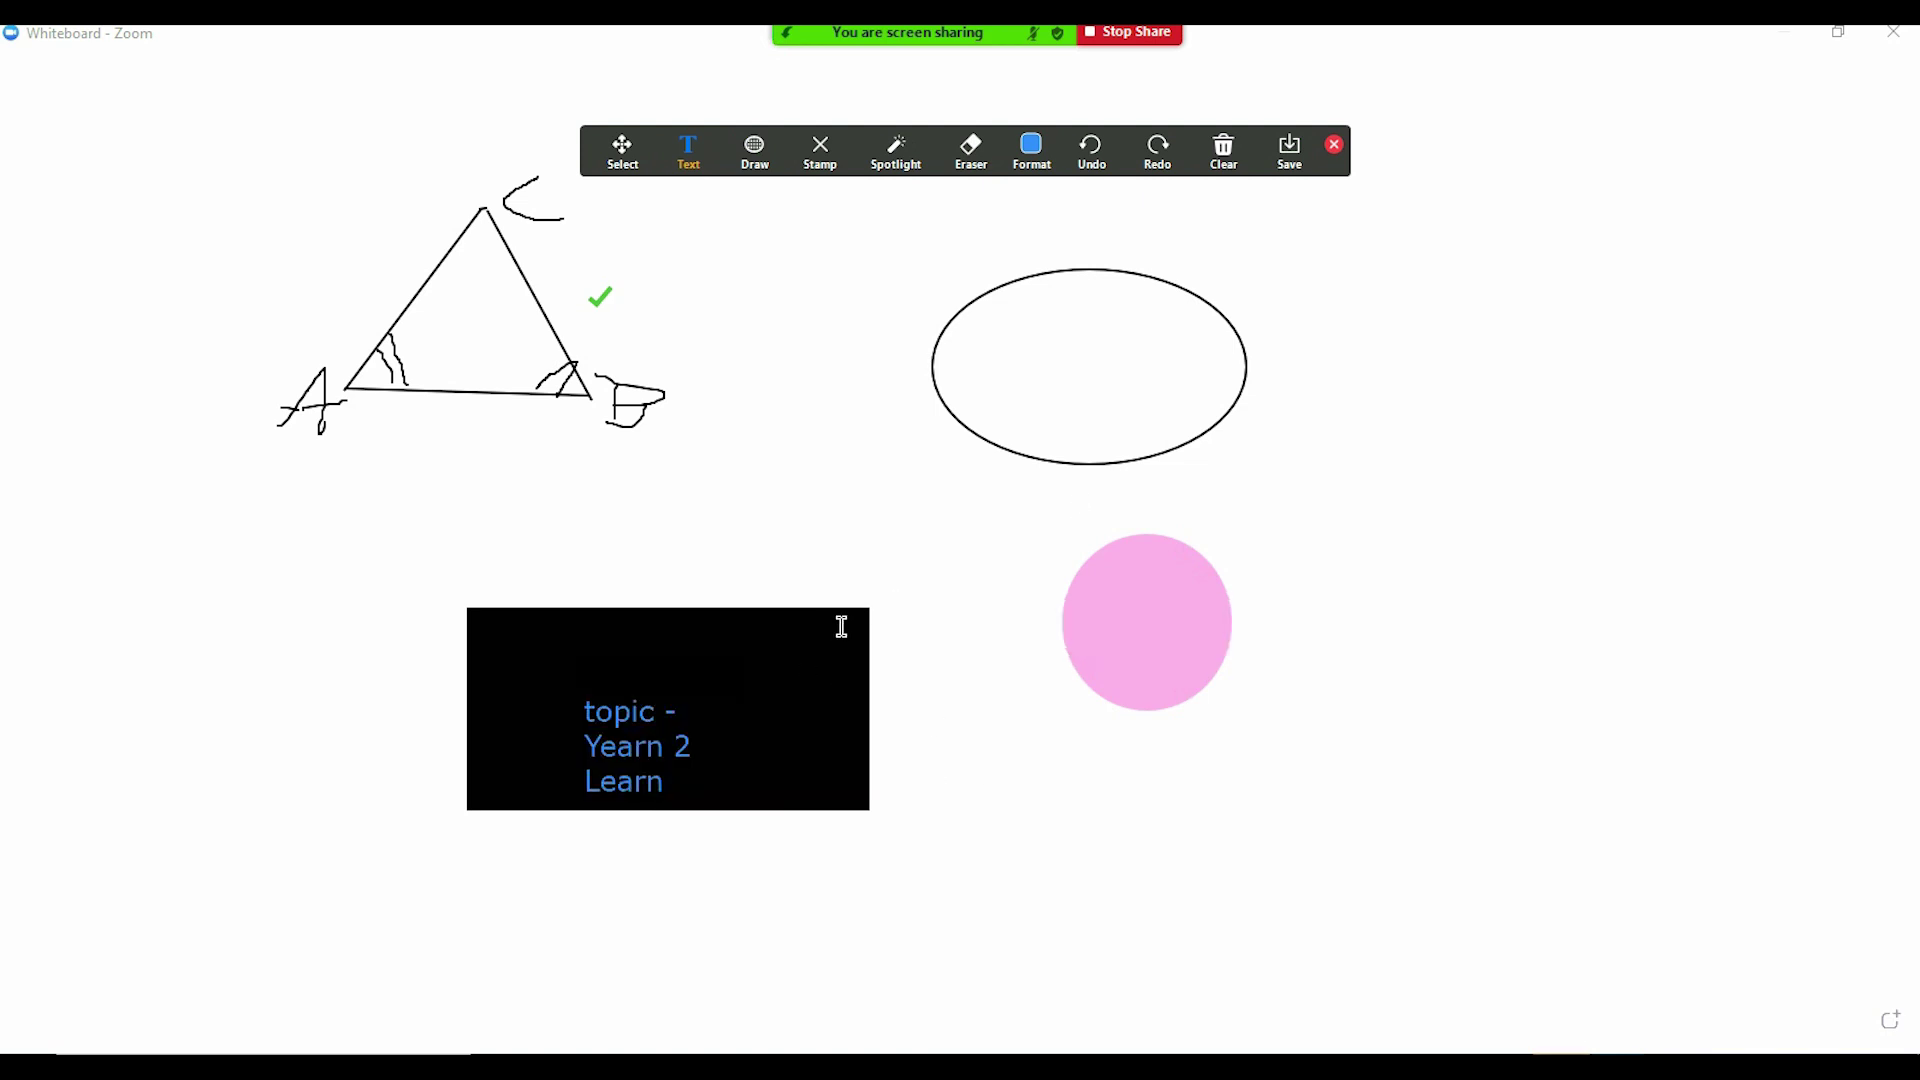
pyautogui.click(810, 612)
pyautogui.click(780, 675)
# - Stop sharing the whiteboard and return to the meeting window
pyautogui.click(1127, 33)
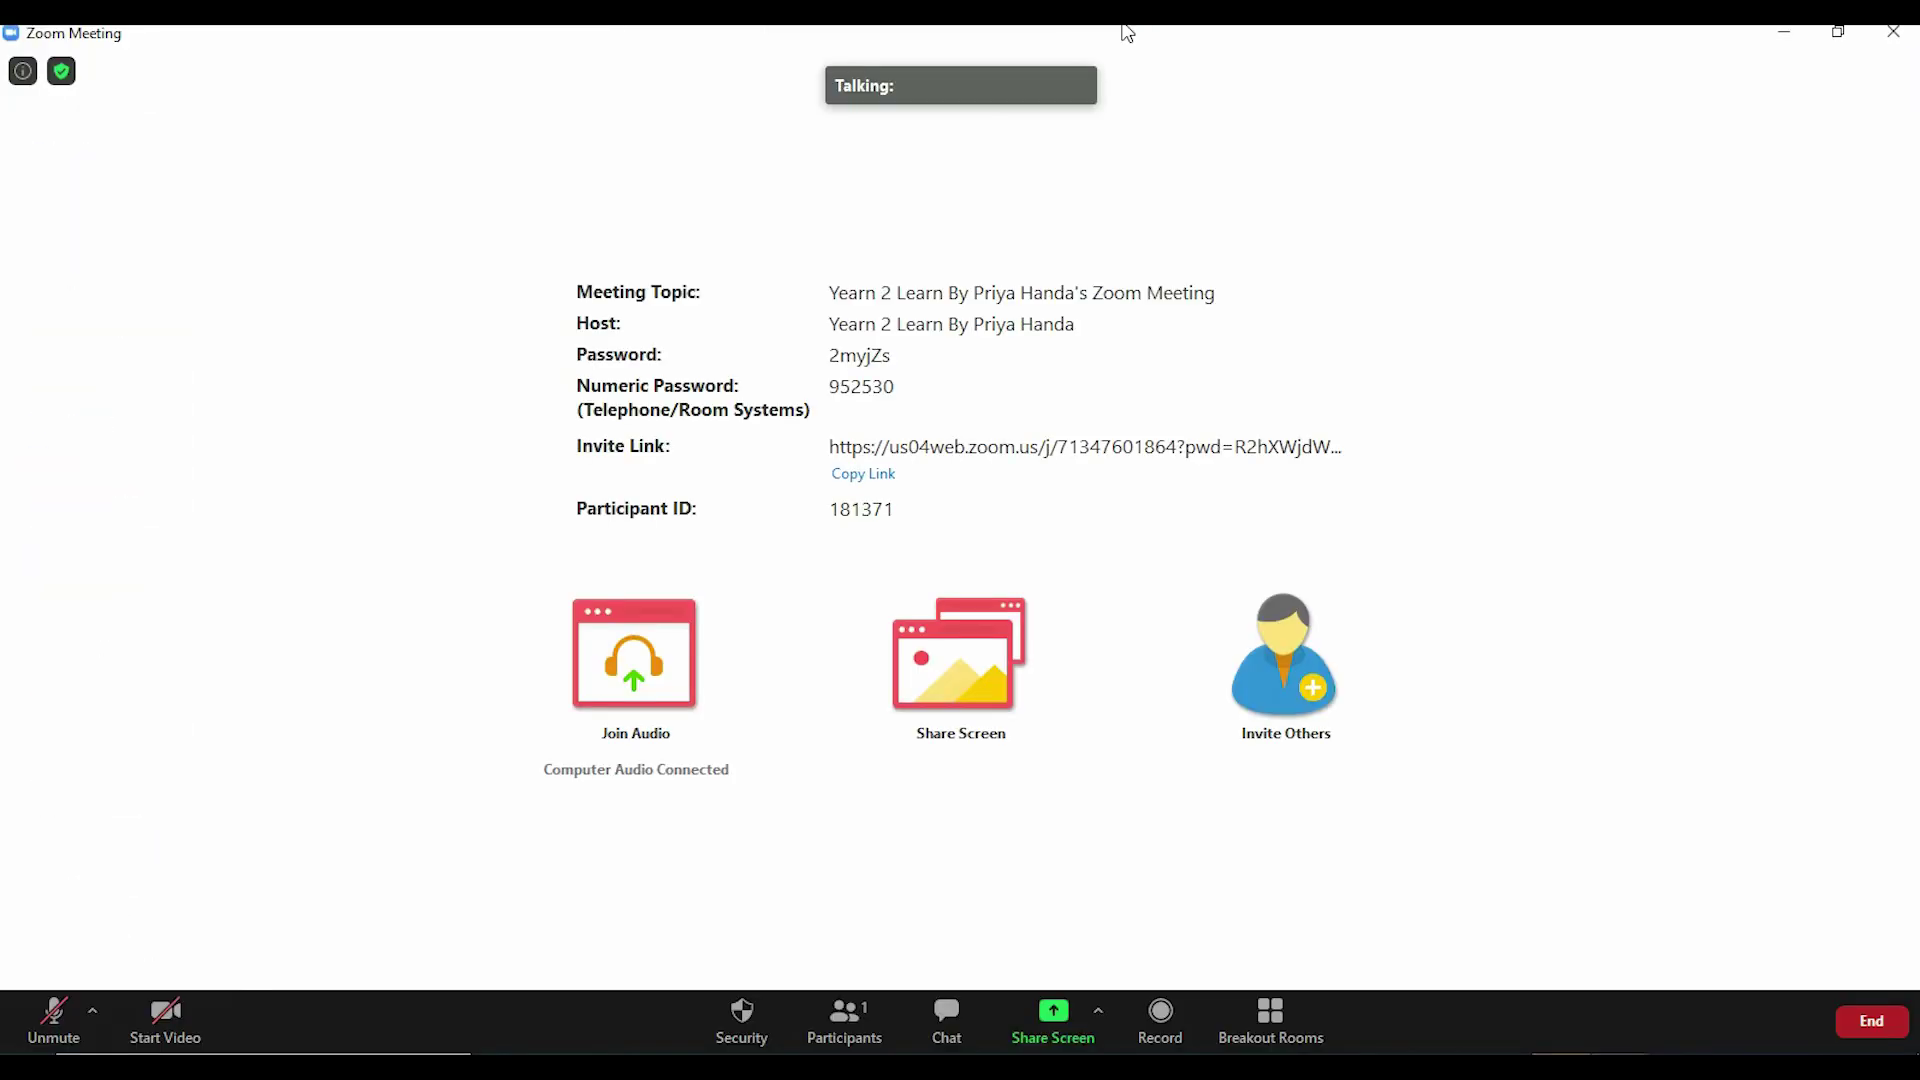